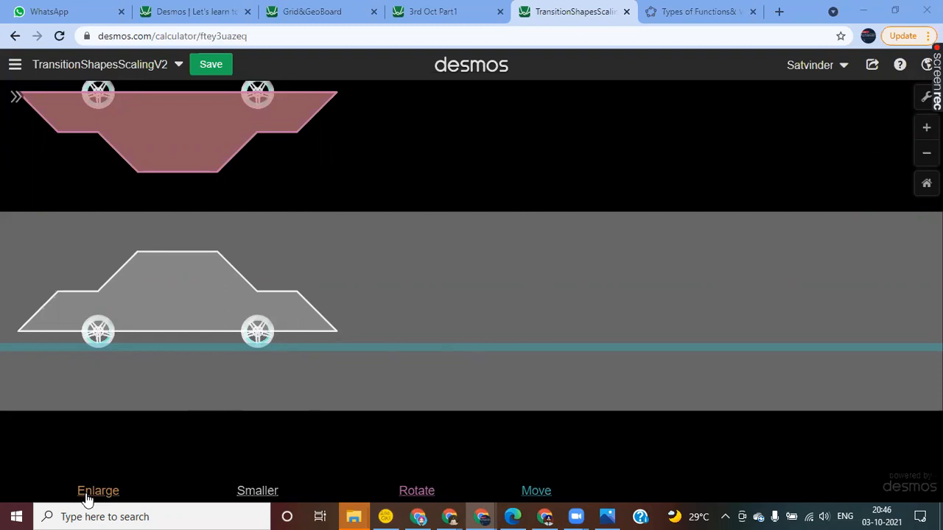
# Step: Test the scaling of the car shapes by shrinking and enlarging them
pyautogui.click(254, 492)
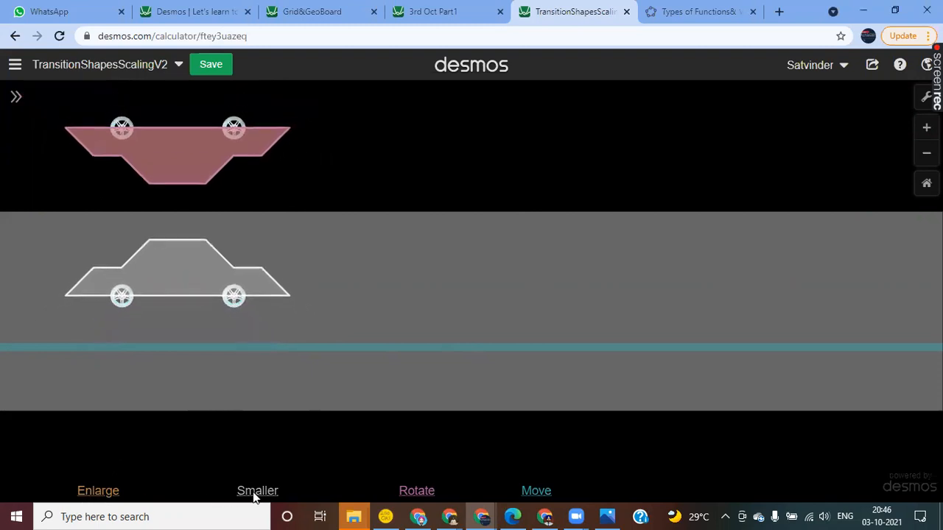
pyautogui.click(96, 493)
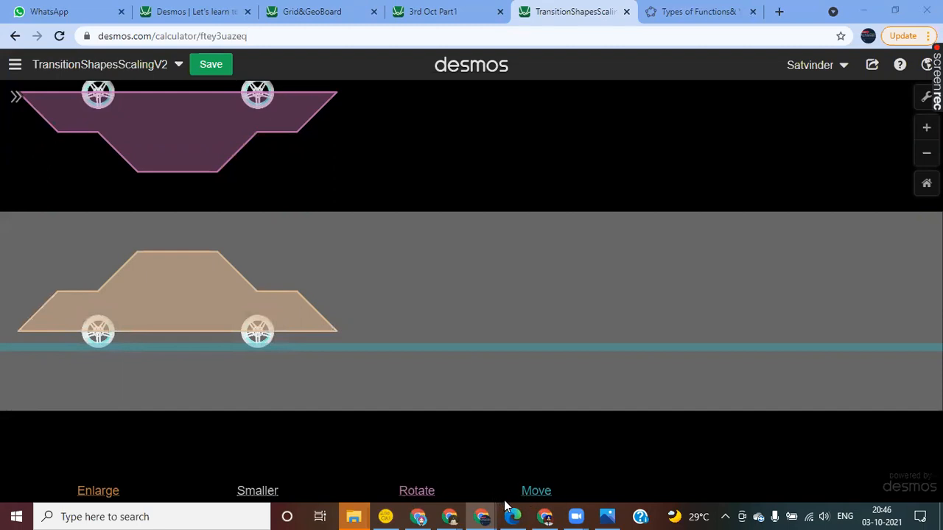
pyautogui.click(88, 495)
pyautogui.click(257, 495)
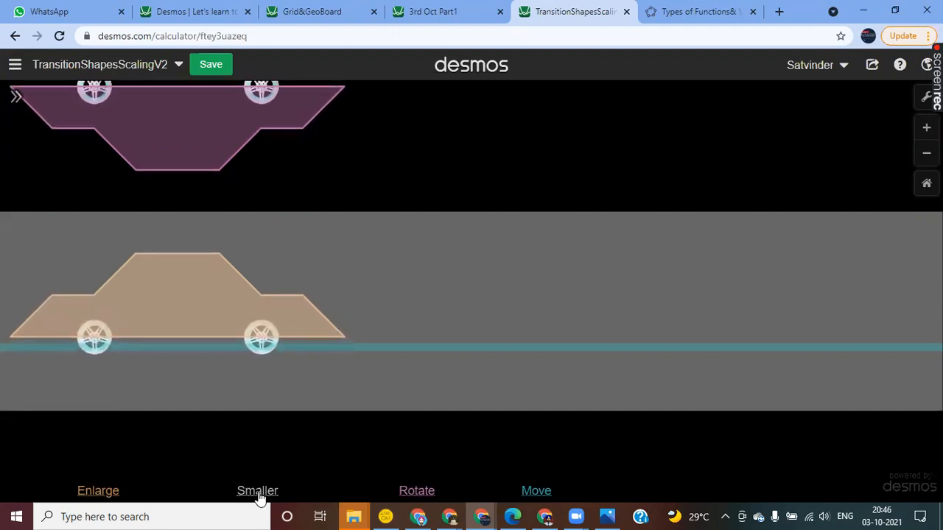
# Step: Test rotating and moving the car shapes, making them smaller in between
pyautogui.click(421, 498)
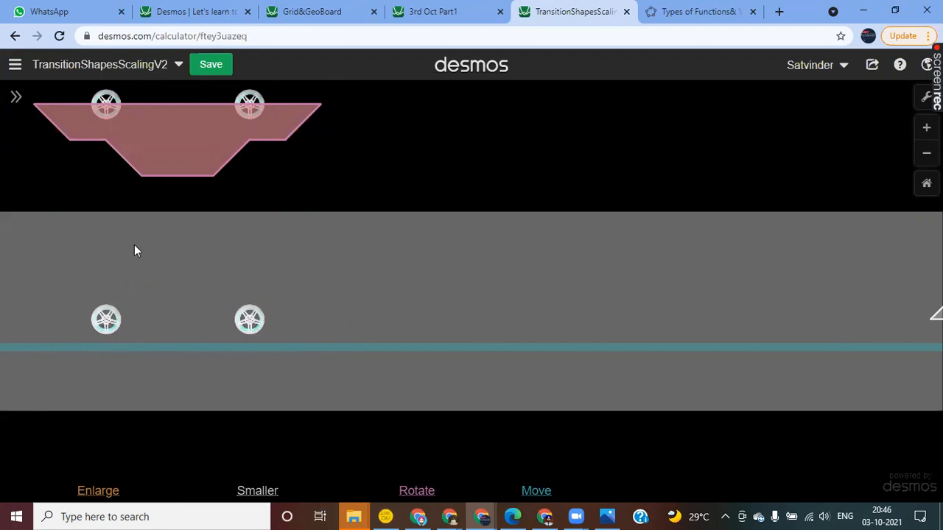
pyautogui.click(538, 494)
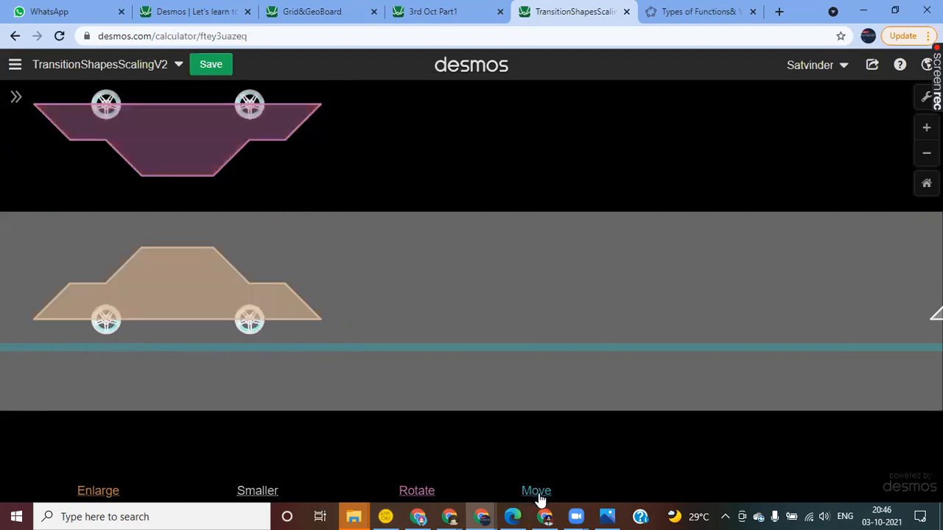
pyautogui.click(417, 497)
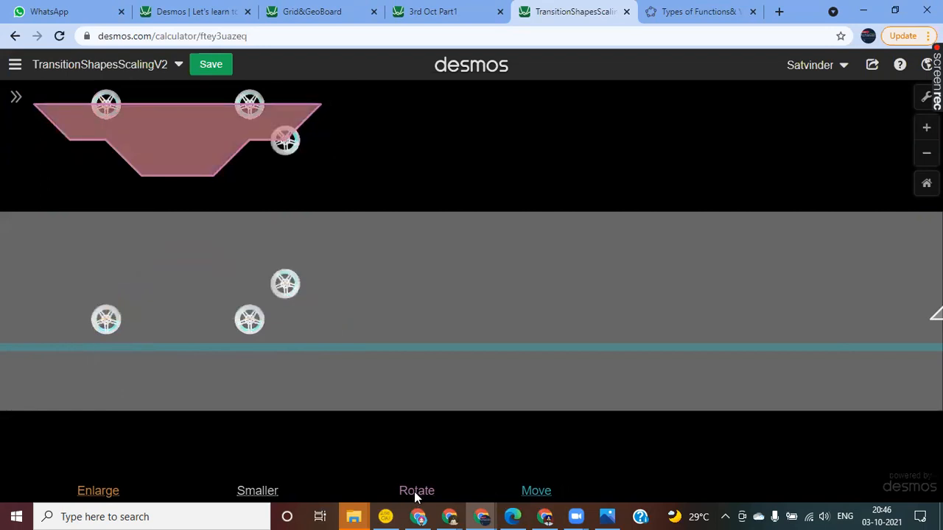
pyautogui.click(258, 493)
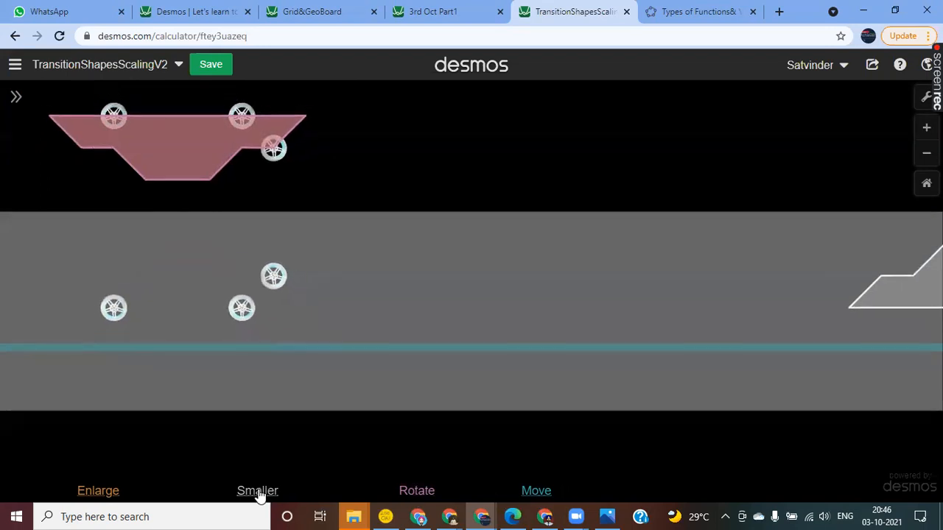
pyautogui.click(535, 491)
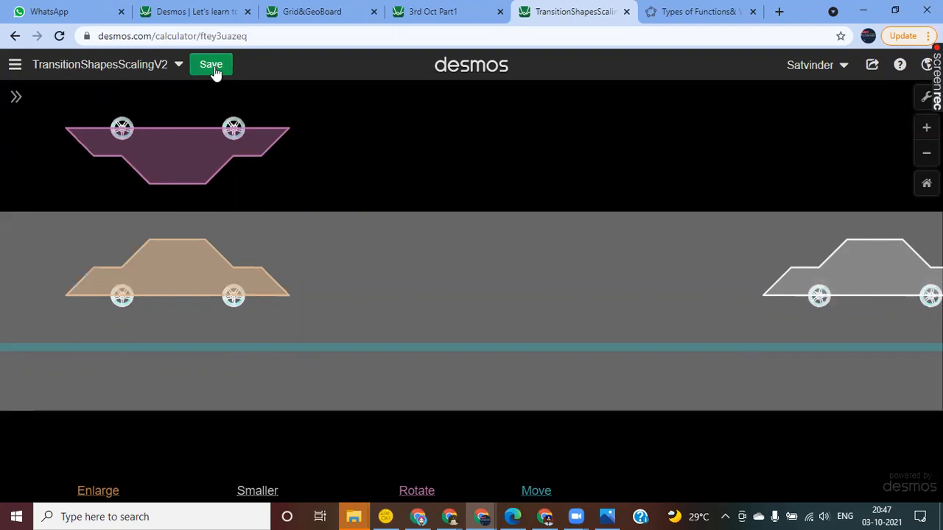
pyautogui.click(12, 67)
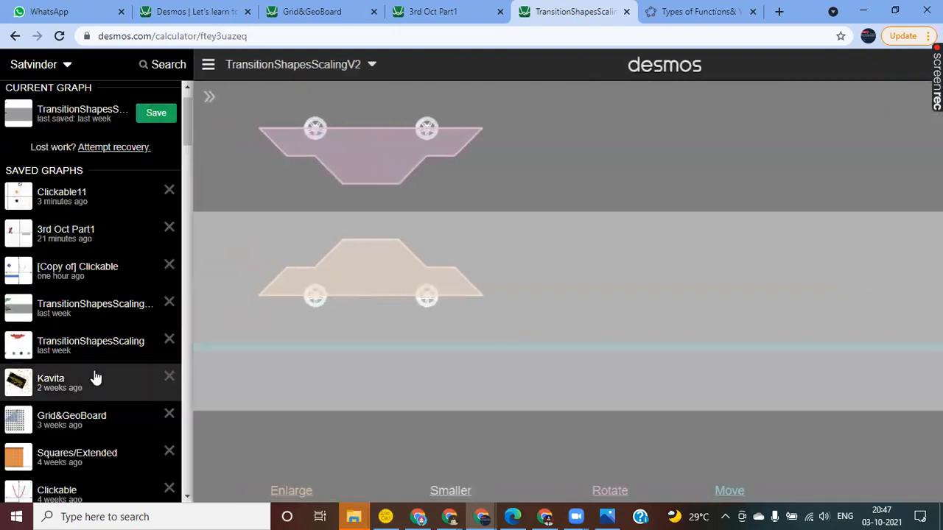
pyautogui.scroll(-2, 96, 380)
pyautogui.scroll(3, 94, 378)
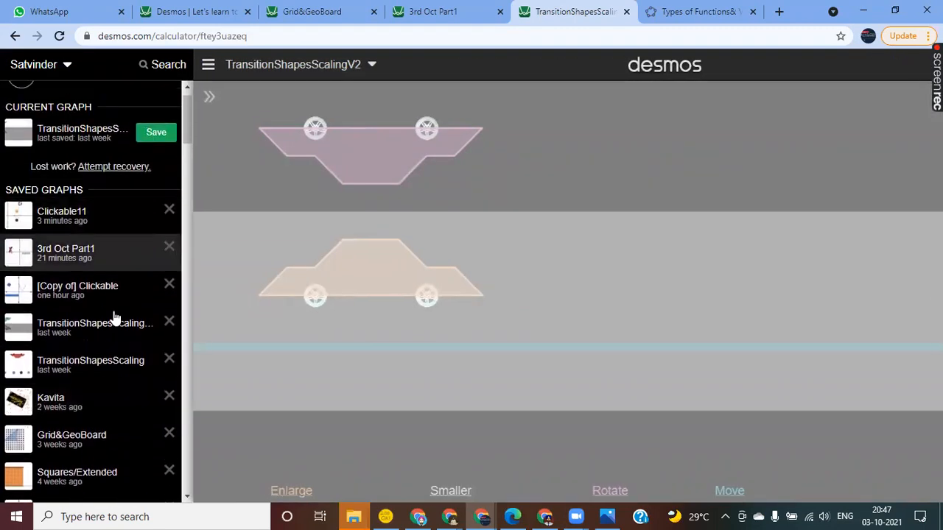
pyautogui.click(233, 158)
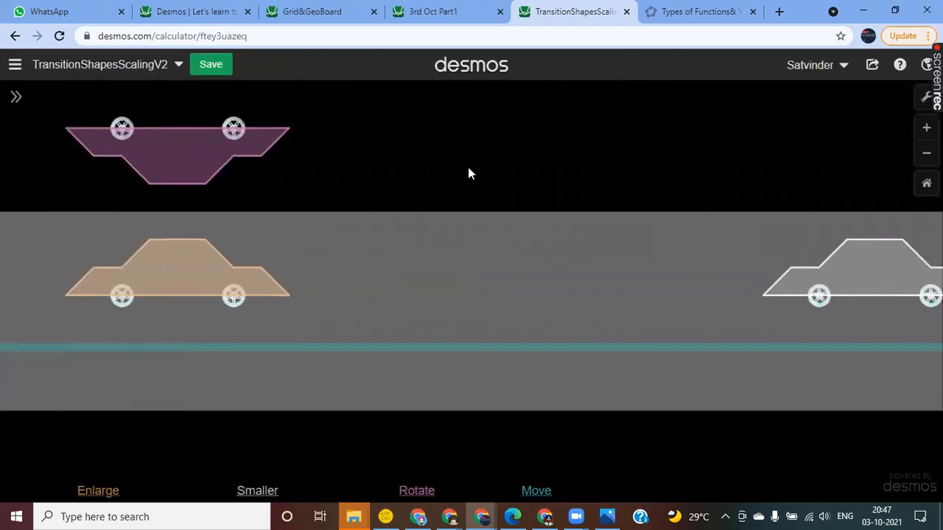
pyautogui.moveTo(508, 182)
pyautogui.mouseDown()
pyautogui.moveTo(564, 177)
pyautogui.moveTo(522, 175)
pyautogui.mouseUp()
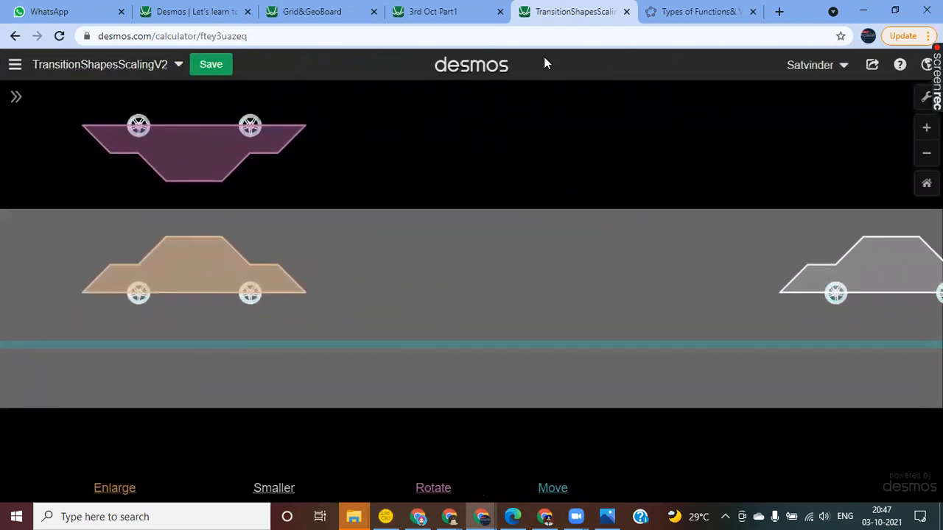
# Step: Replace the GeoGebra page with the Desmos site and start a blank graph in its Graphing Calculator
pyautogui.click(677, 14)
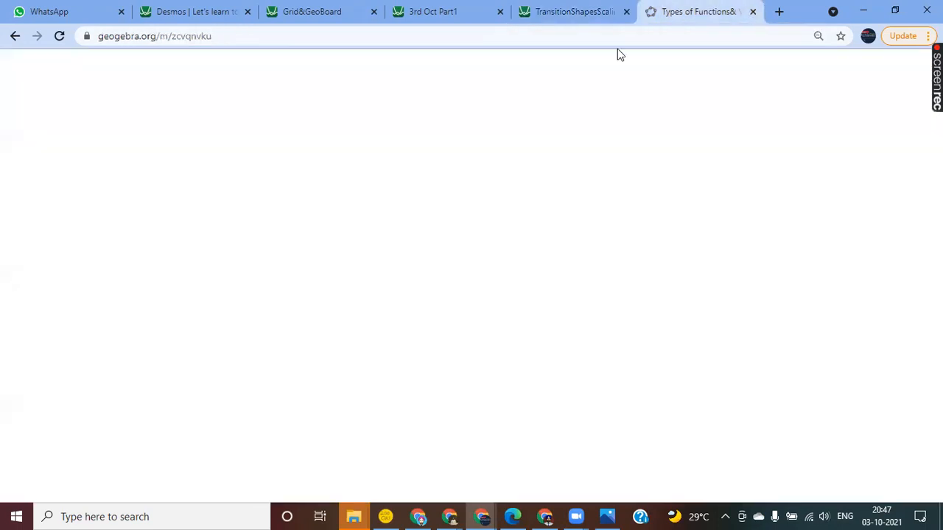
pyautogui.click(602, 37)
pyautogui.write('de')
pyautogui.press('Return')
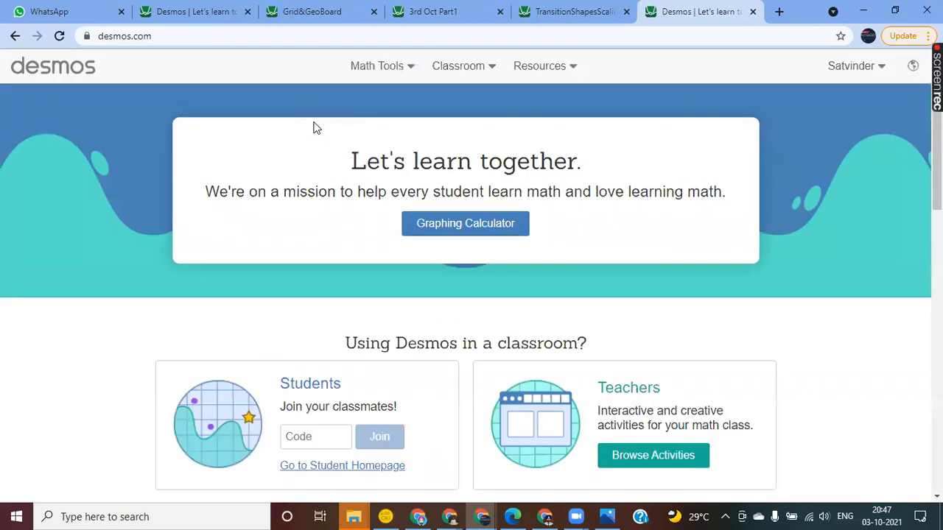
pyautogui.click(464, 225)
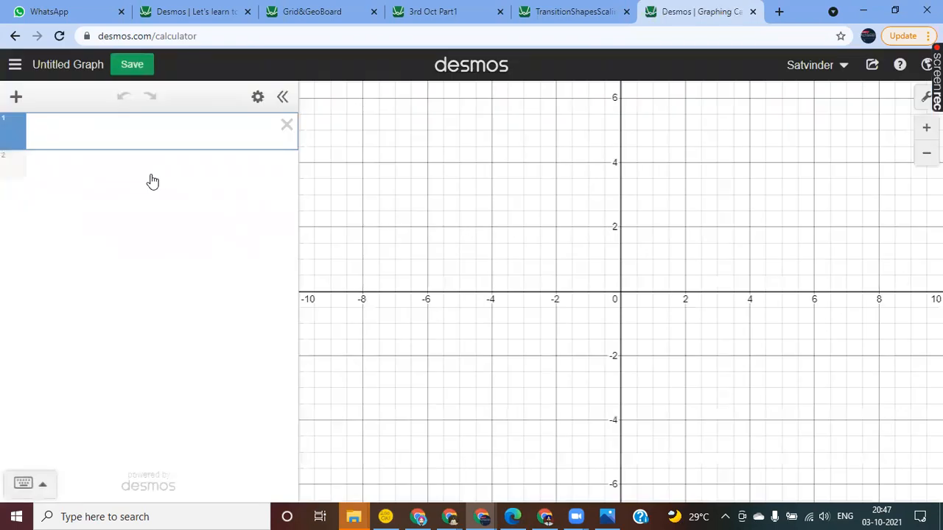
# Step: Enter the function f(x) = x^2 as the first expression
pyautogui.click(75, 157)
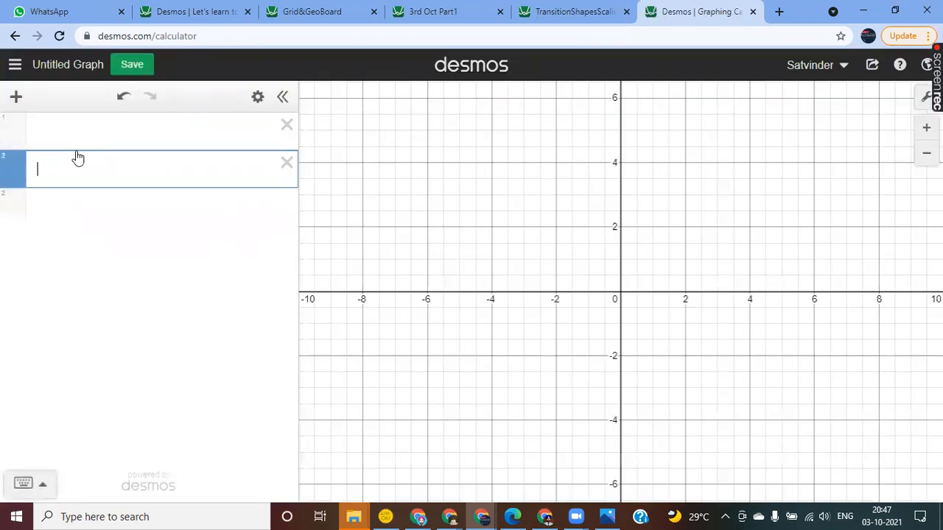
pyautogui.click(62, 136)
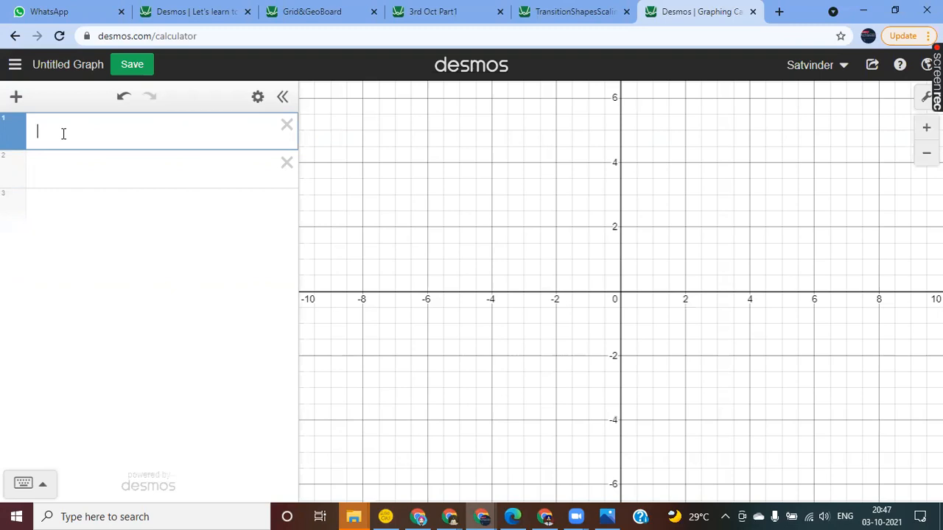
pyautogui.write('f(')
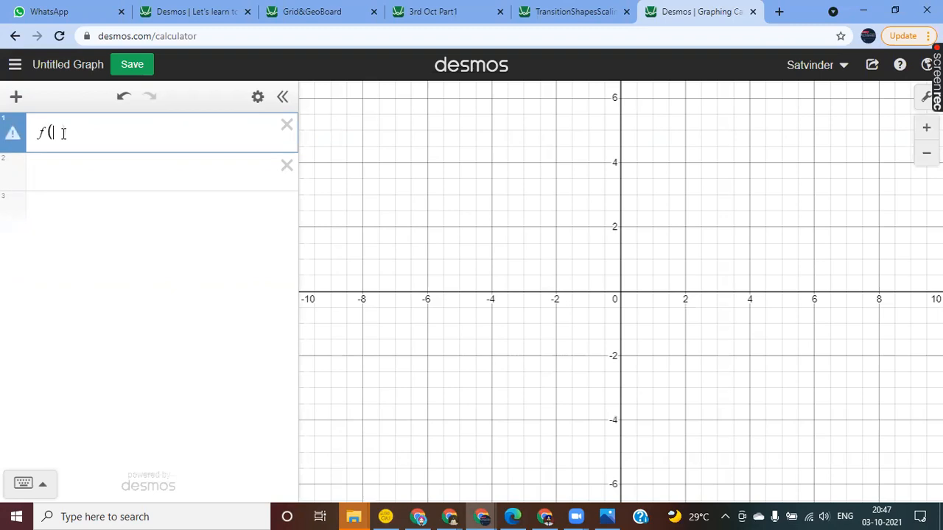
pyautogui.write('x)=x^2')
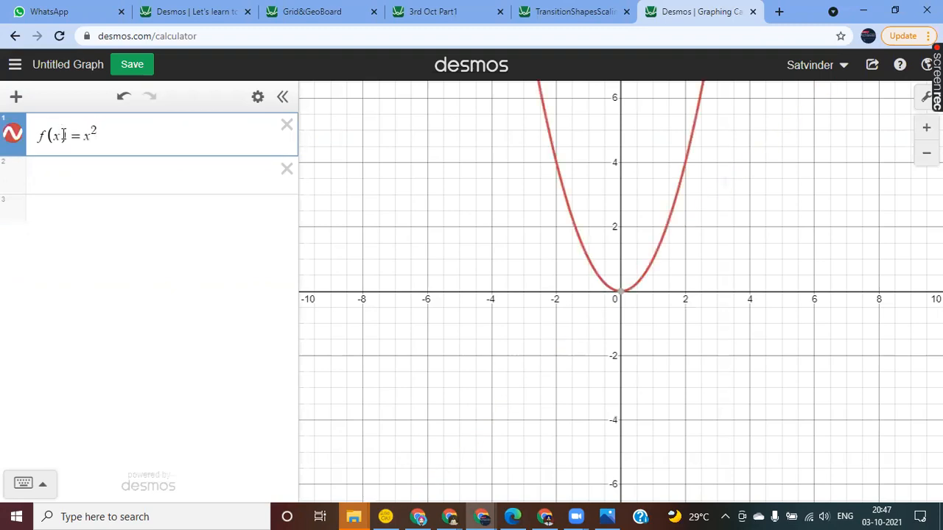
pyautogui.write('{')
pyautogui.write('-3<')
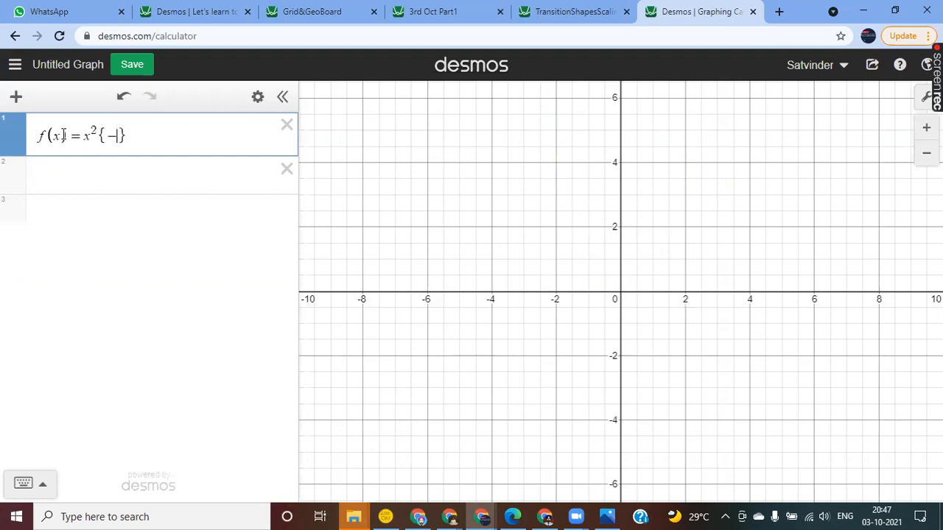
pyautogui.write('x<')
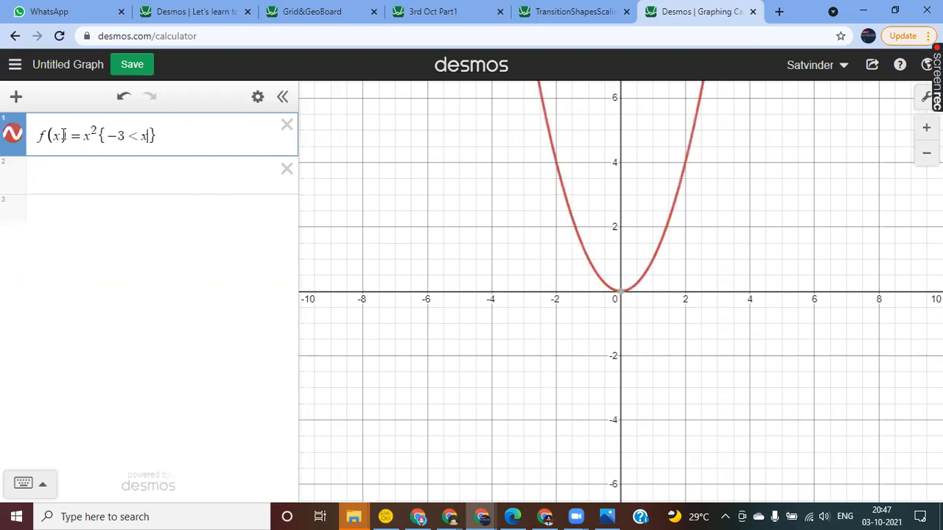
pyautogui.write('3')
# Step: Change the function's domain limits to -2 < x < 2
pyautogui.press('Left')
pyautogui.press('Left')
pyautogui.press('Left')
pyautogui.press('Left')
pyautogui.press('BackSpace')
pyautogui.write('2')
pyautogui.press('Right')
pyautogui.press('Right')
pyautogui.press('Right')
pyautogui.press('Right')
pyautogui.press('BackSpace')
pyautogui.write('2')
pyautogui.press('Right')
pyautogui.press('Return')
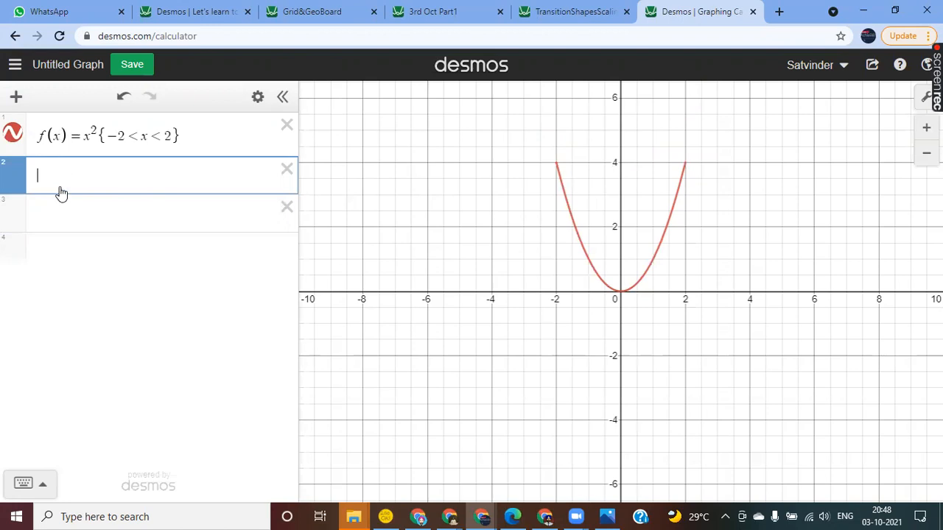
# Step: Add the translated curve f(x - a) + b with sliders for both a and b
pyautogui.write('f()')
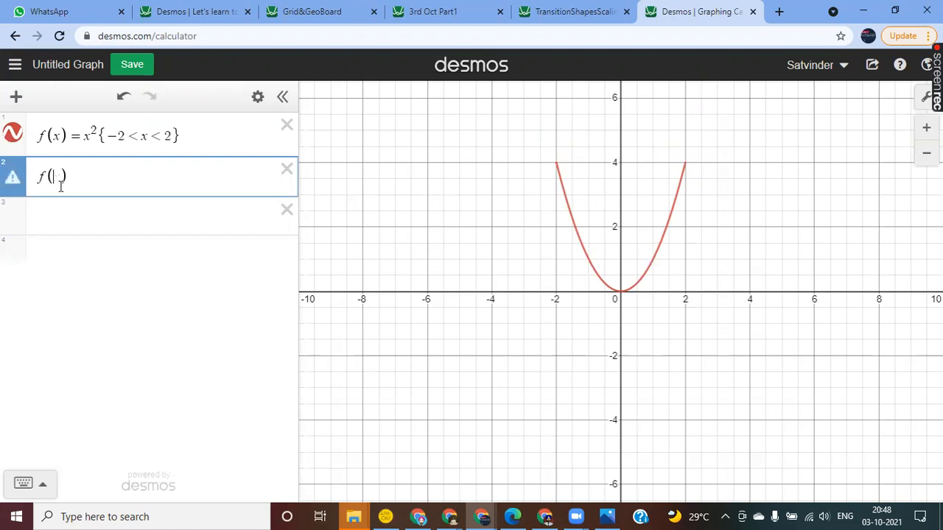
pyautogui.write('x-a)+')
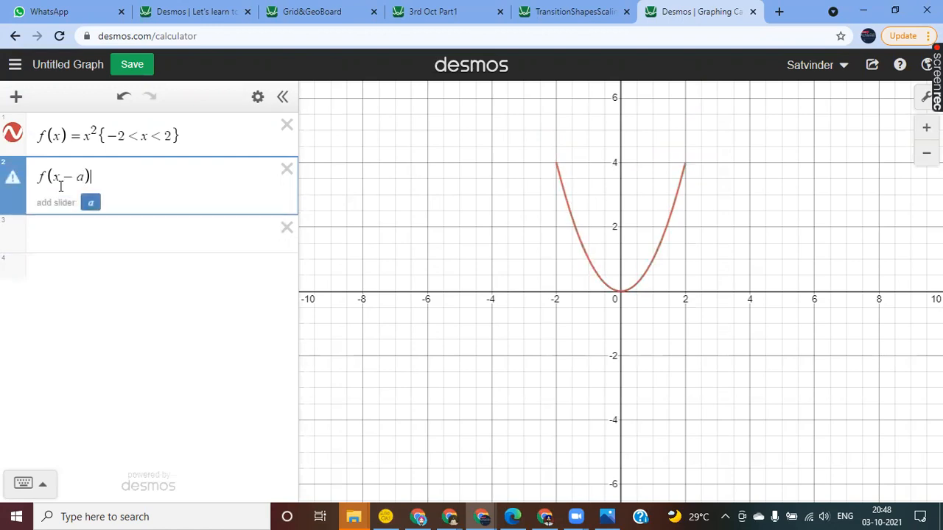
pyautogui.write('b')
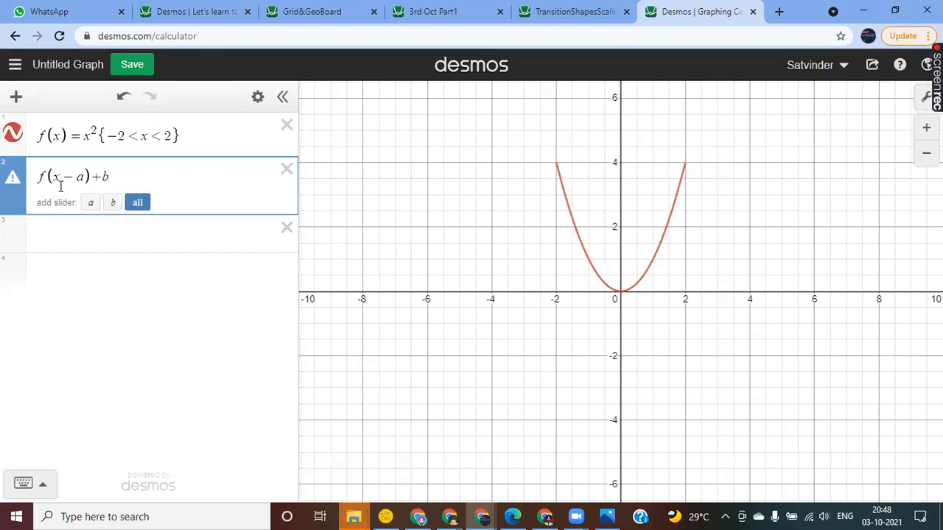
pyautogui.press('Return')
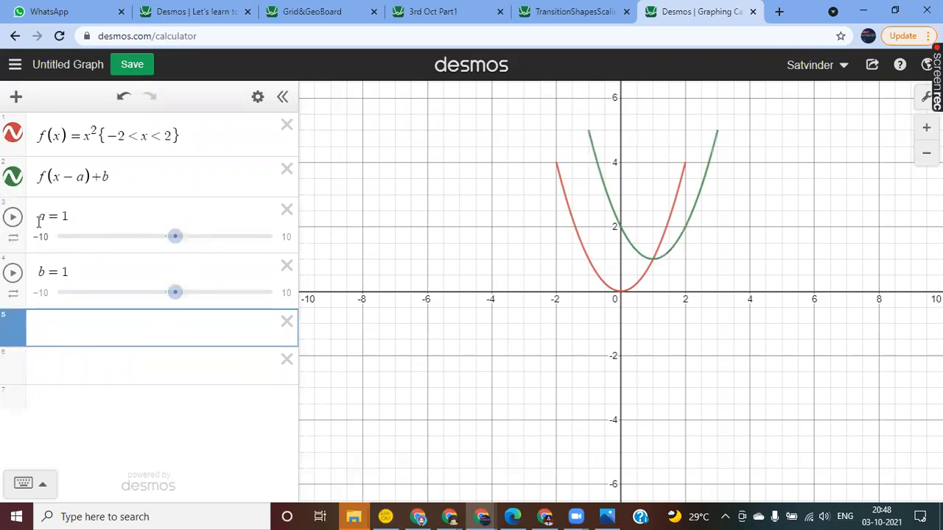
# Step: Shift the translated parabola with its sliders, ending with a at 0 and b at 0.6
pyautogui.moveTo(172, 239); pyautogui.dragTo(203, 239)
pyautogui.moveTo(186, 297)
pyautogui.mouseDown()
pyautogui.moveTo(137, 297)
pyautogui.moveTo(181, 295)
pyautogui.mouseUp()
pyautogui.moveTo(202, 243); pyautogui.dragTo(164, 246)
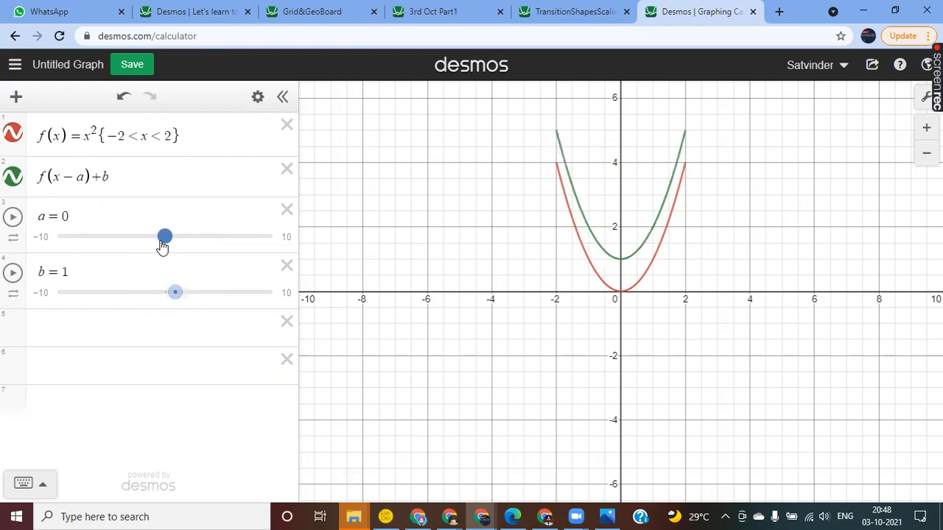
pyautogui.moveTo(174, 294)
pyautogui.mouseDown()
pyautogui.moveTo(165, 294)
pyautogui.moveTo(182, 294)
pyautogui.moveTo(171, 295)
pyautogui.mouseUp()
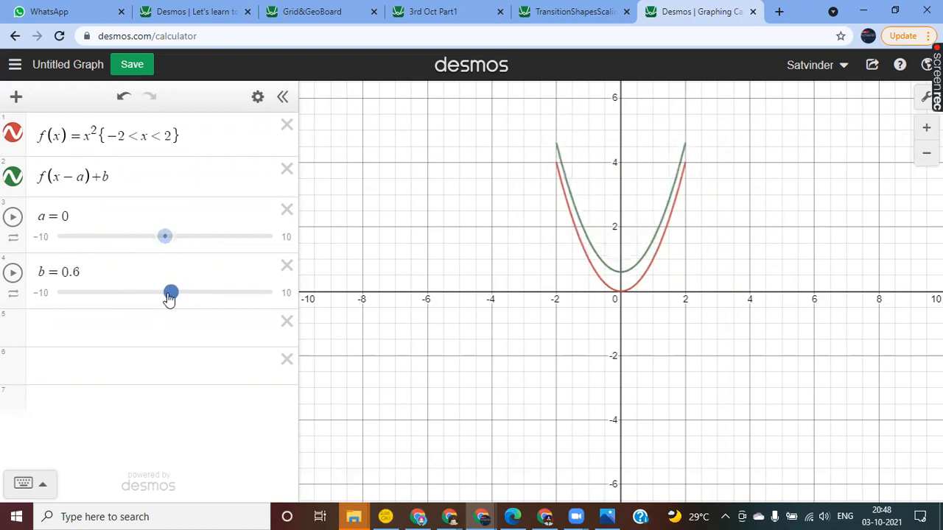
# Step: Start a list l in the empty expression below the sliders, with -2 as its first element
pyautogui.click(57, 331)
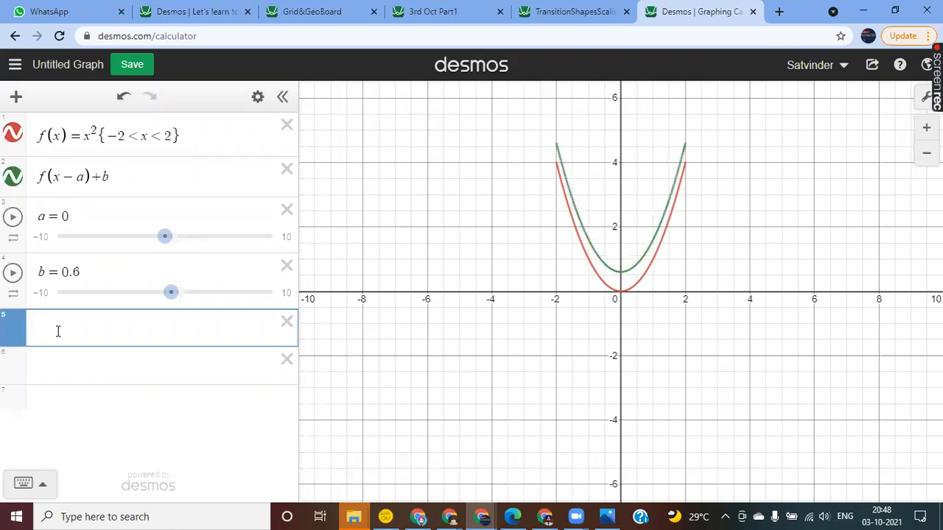
pyautogui.write('l = (')
pyautogui.press('BackSpace')
pyautogui.write('[')
pyautogui.press('BackSpace')
pyautogui.write('[')
pyautogui.press('Left')
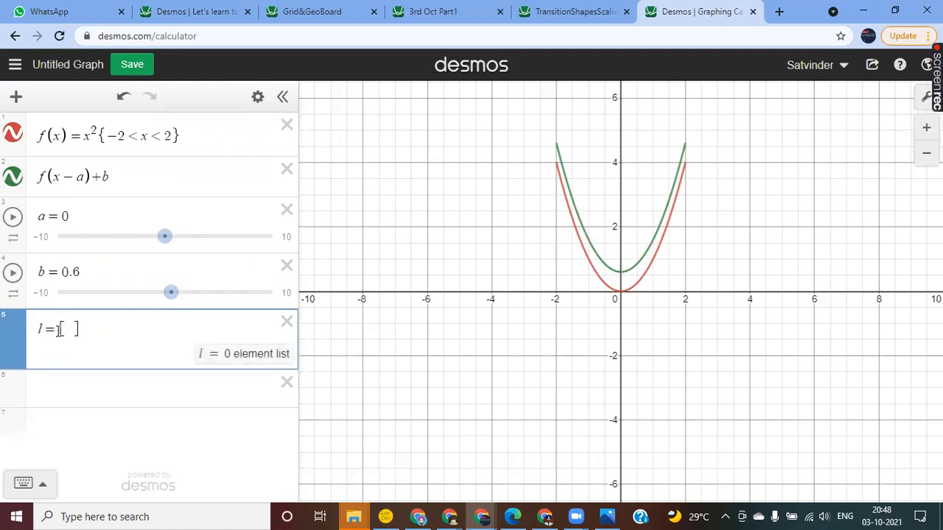
pyautogui.write('-2')
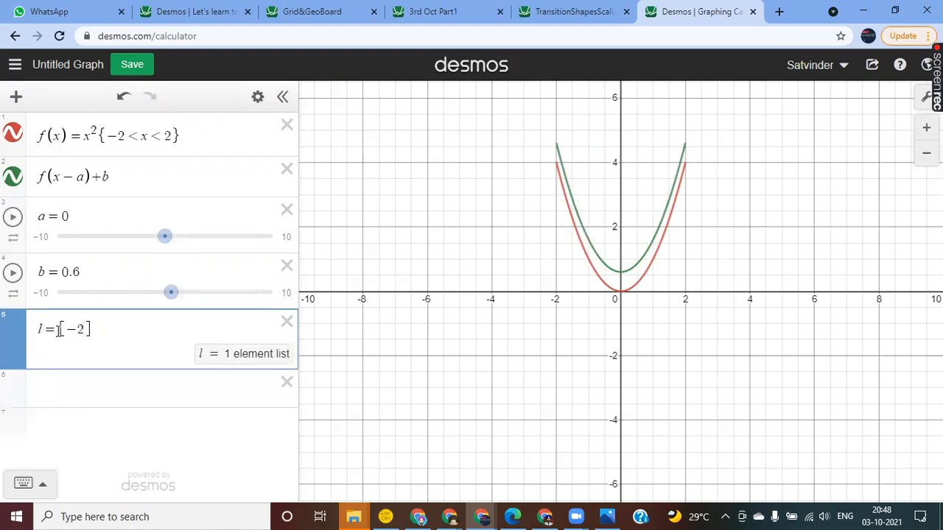
pyautogui.write(',-')
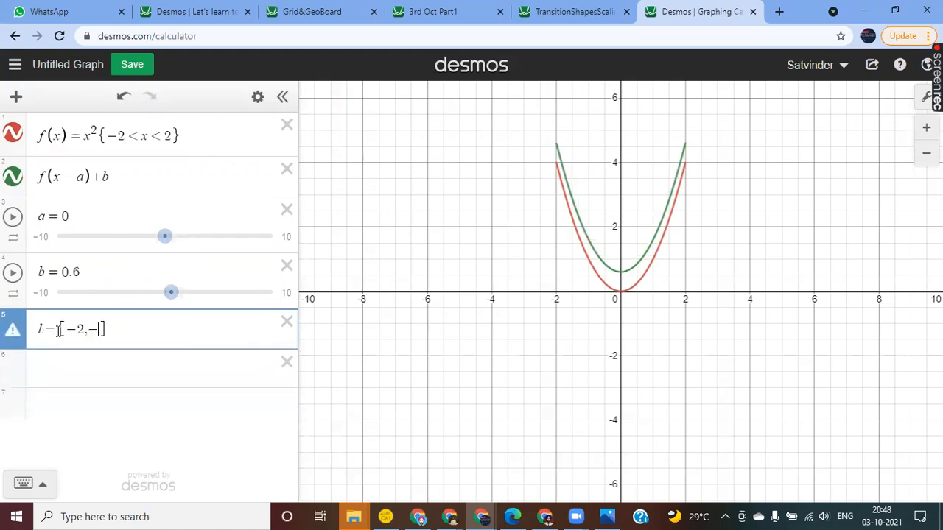
pyautogui.write('1.9,...')
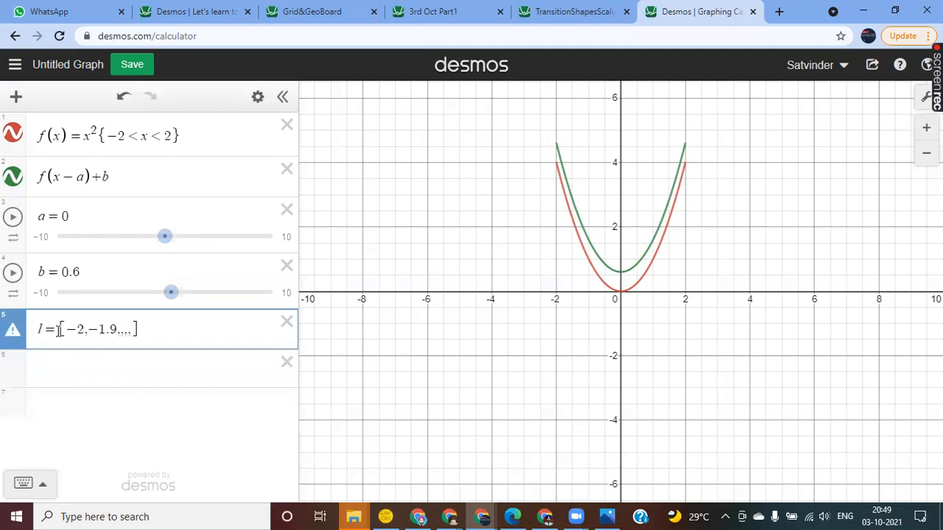
# Step: Complete list l as the range [-2, -1.9, ...k]
pyautogui.press('BackSpace')
pyautogui.press('BackSpace')
pyautogui.press('BackSpace')
pyautogui.write('...k')
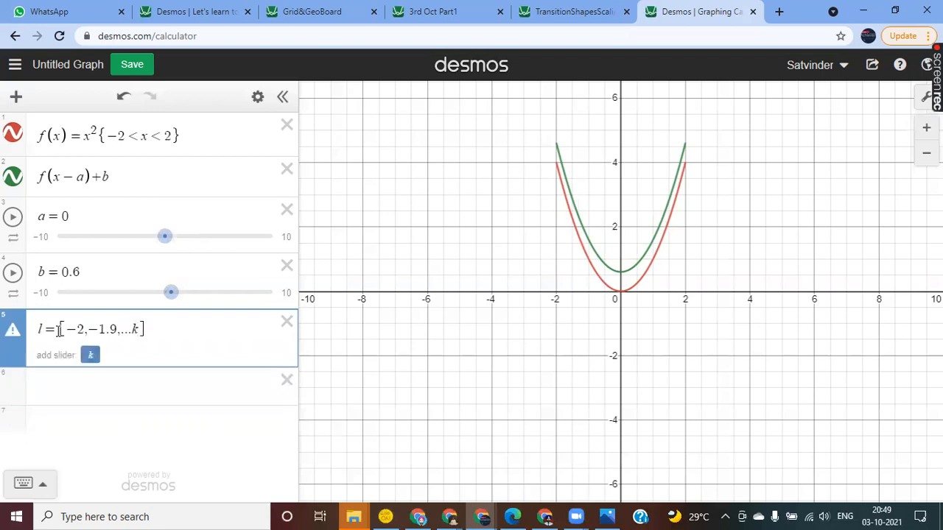
# Step: Add a slider for k and limit its range from -2 to 4
pyautogui.click(89, 357)
pyautogui.click(72, 409)
pyautogui.click(59, 412)
pyautogui.write('-2')
pyautogui.press('Tab')
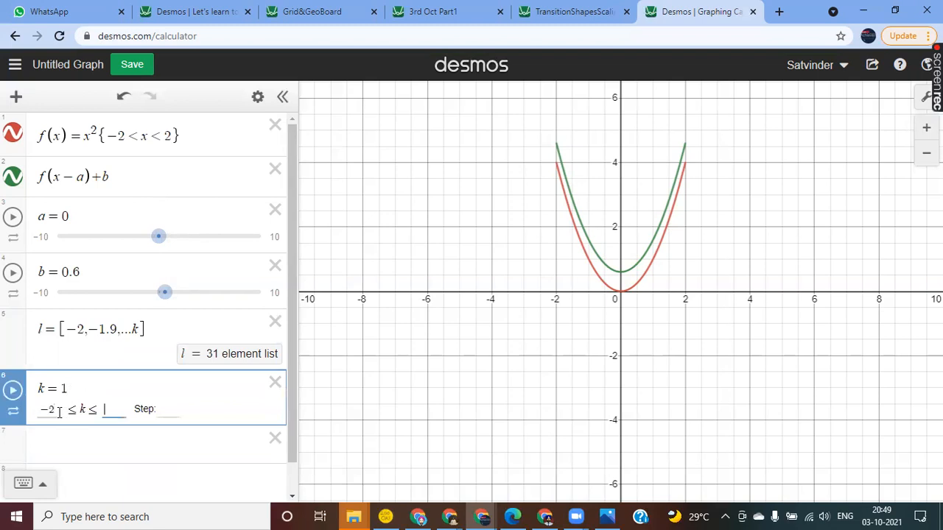
pyautogui.write('4')
pyautogui.click(141, 451)
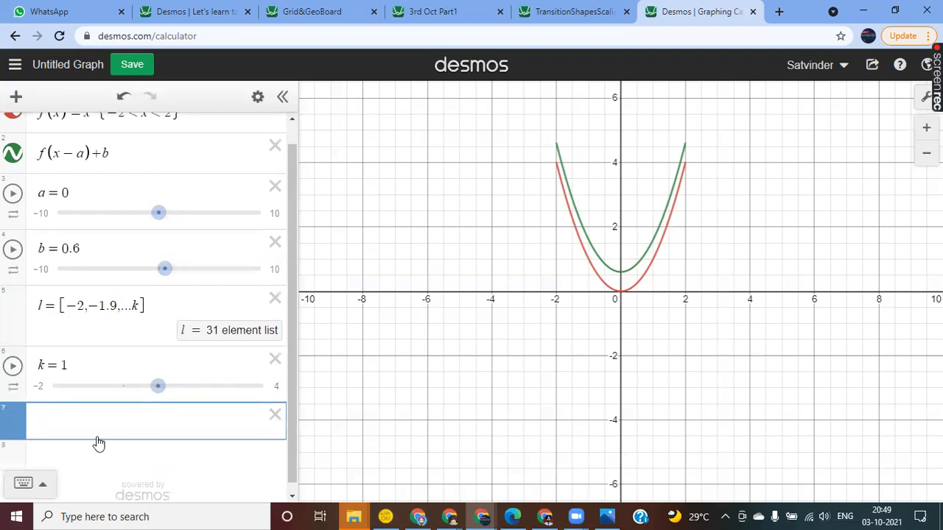
# Step: Plot the point (k, f(k)) in the empty expression below the k slider
pyautogui.write('(k')
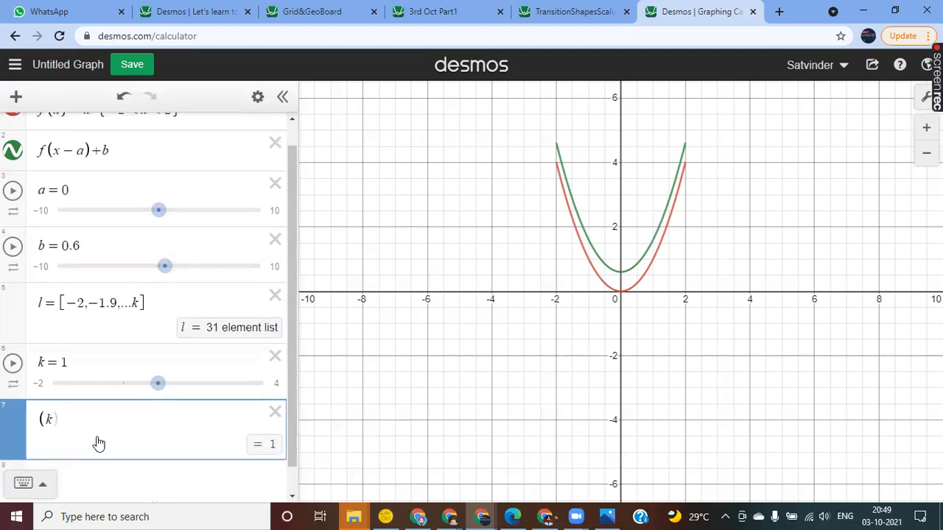
pyautogui.write(',f(k')
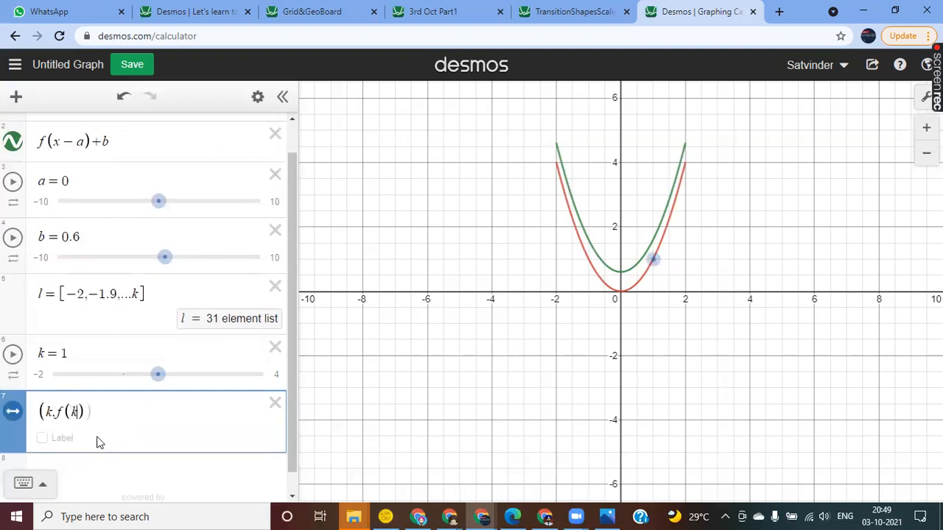
pyautogui.press('Return')
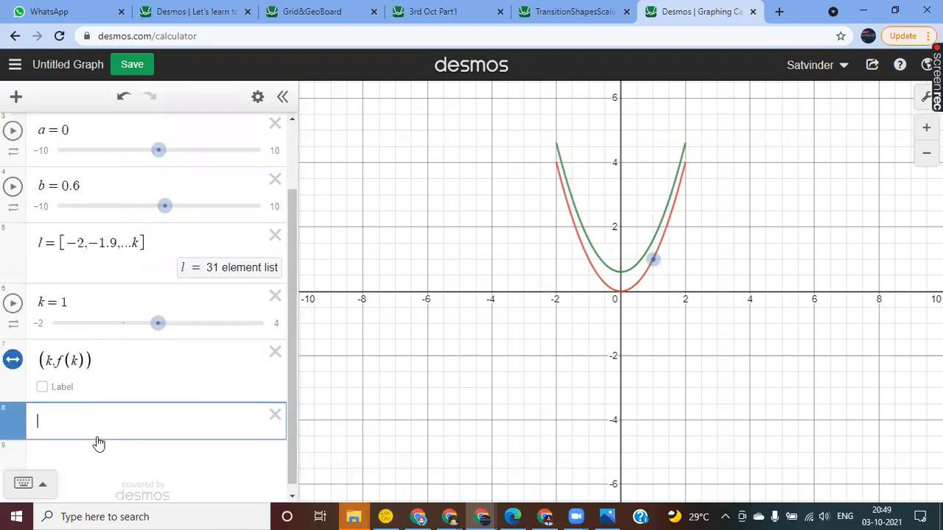
# Step: Change the point to (l, f(l)) so that it plots the whole list along the parabola
pyautogui.click(47, 360)
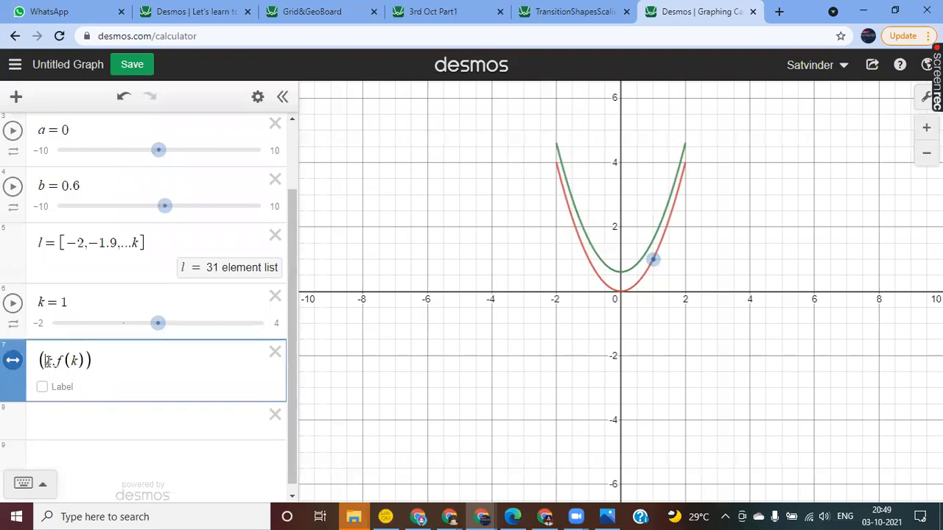
pyautogui.press('BackSpace')
pyautogui.write('l')
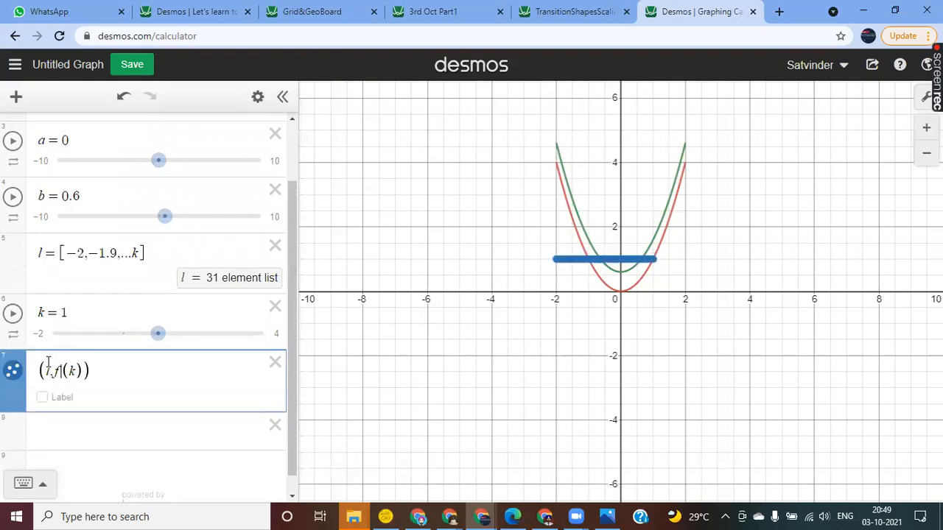
pyautogui.press('Delete')
pyautogui.write('l')
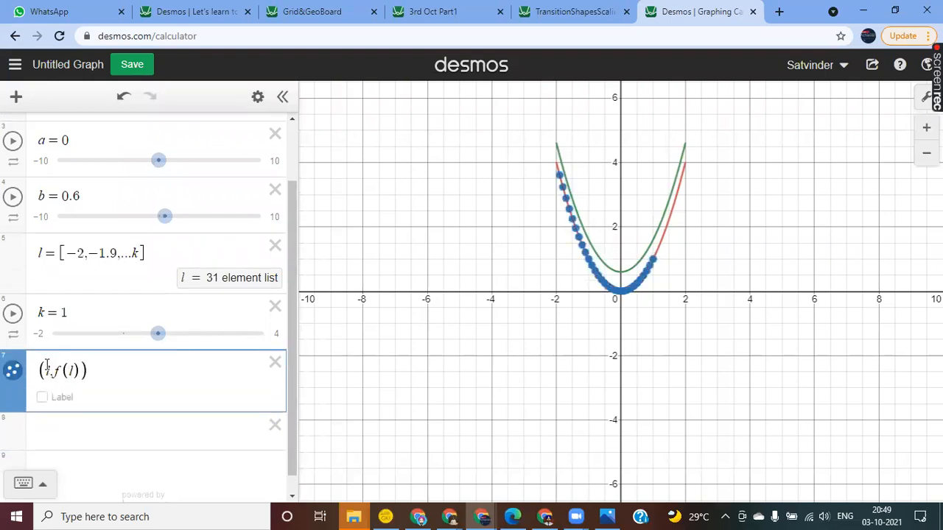
pyautogui.click(65, 424)
# Step: Animate the k slider and set its animation mode to loop in one direction
pyautogui.click(13, 305)
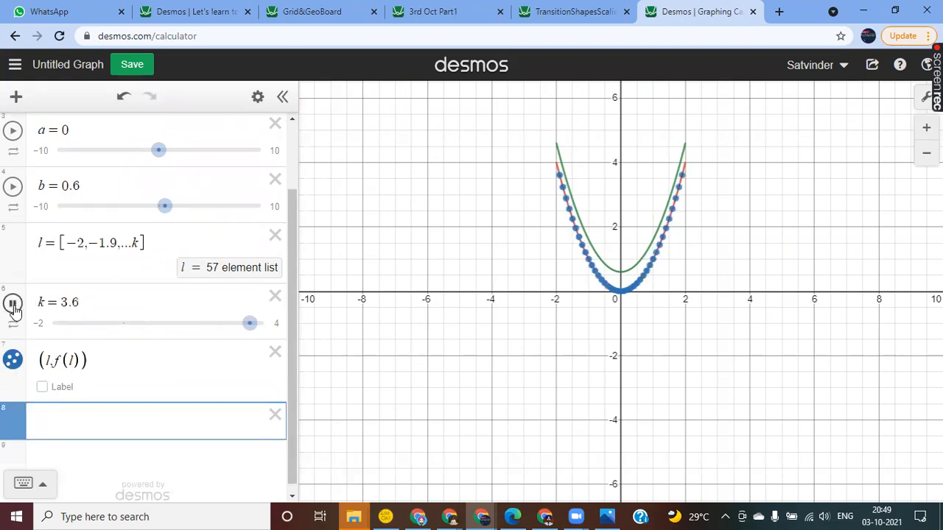
pyautogui.click(15, 330)
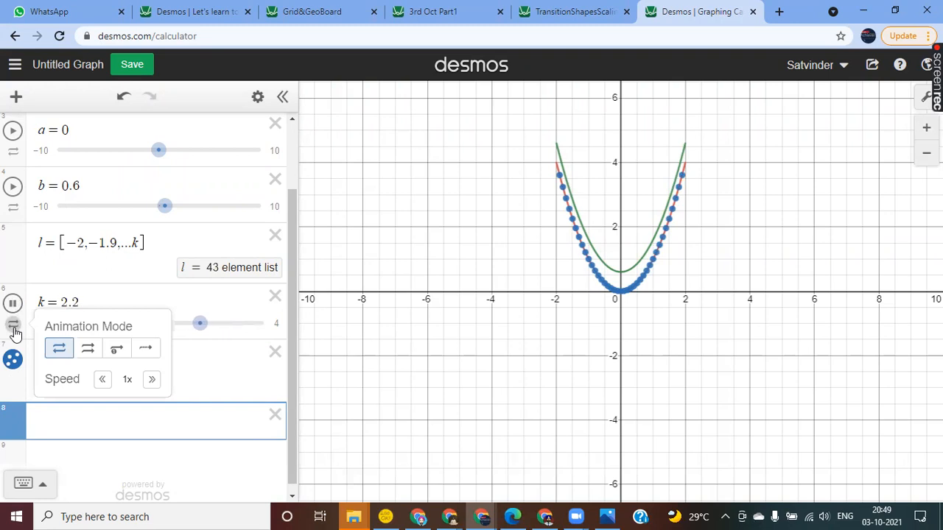
pyautogui.click(89, 349)
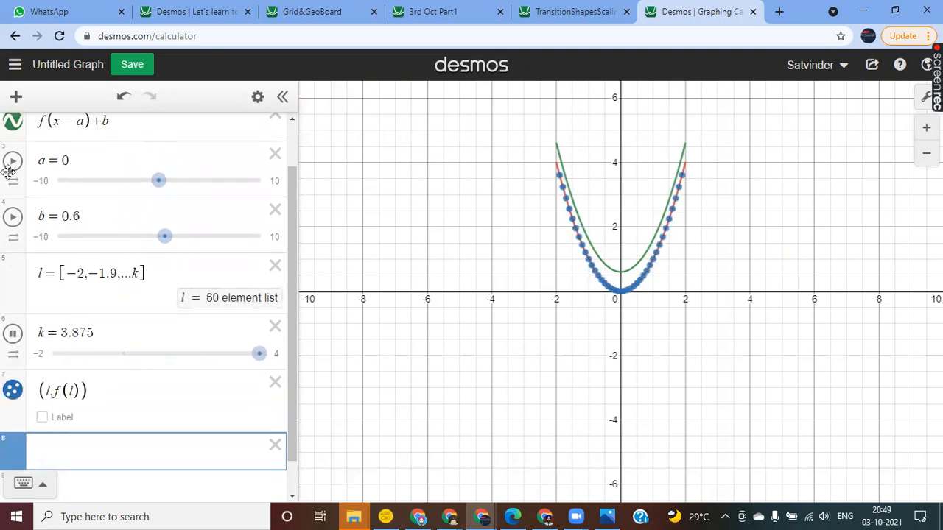
# Step: Hide the original parabola f(x) and shift the translated curve with its sliders to a = 0.9 and b = 0.3
pyautogui.scroll(1, 9, 171)
pyautogui.click(13, 133)
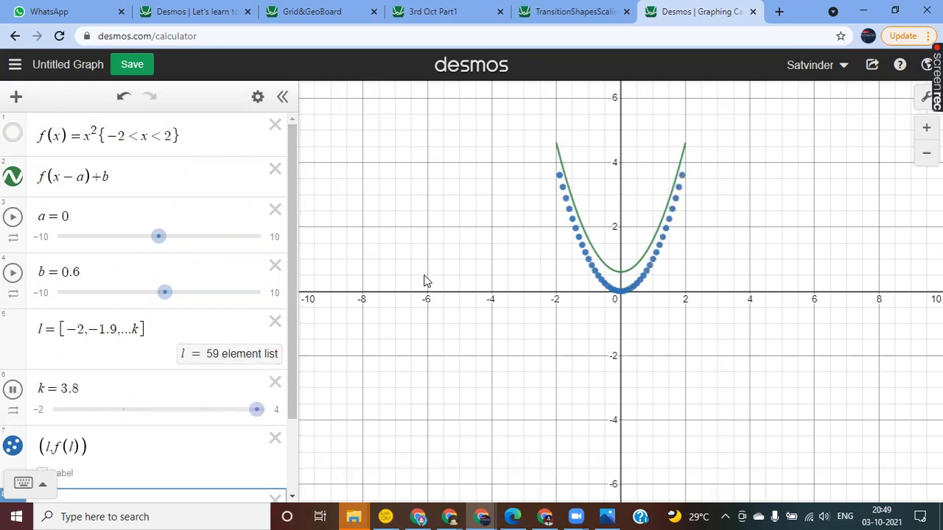
pyautogui.moveTo(159, 252)
pyautogui.mouseDown()
pyautogui.moveTo(143, 250)
pyautogui.moveTo(169, 250)
pyautogui.mouseUp()
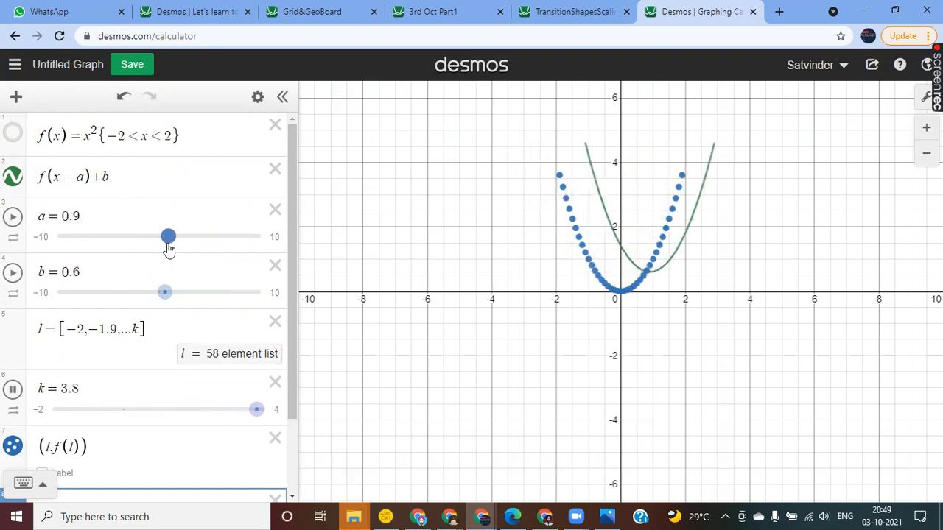
pyautogui.moveTo(167, 296)
pyautogui.mouseDown()
pyautogui.moveTo(179, 297)
pyautogui.moveTo(131, 302)
pyautogui.moveTo(162, 303)
pyautogui.mouseUp()
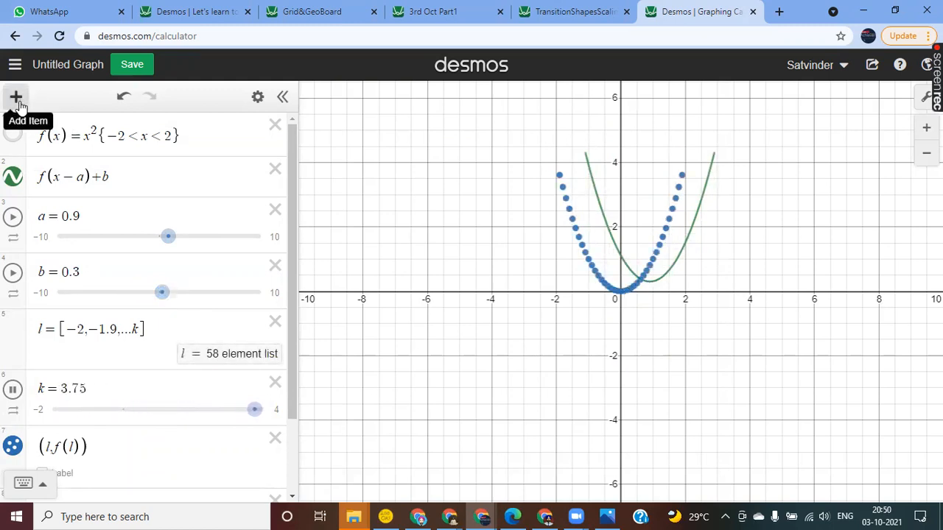
pyautogui.scroll(-2, 135, 361)
pyautogui.scroll(2, 137, 357)
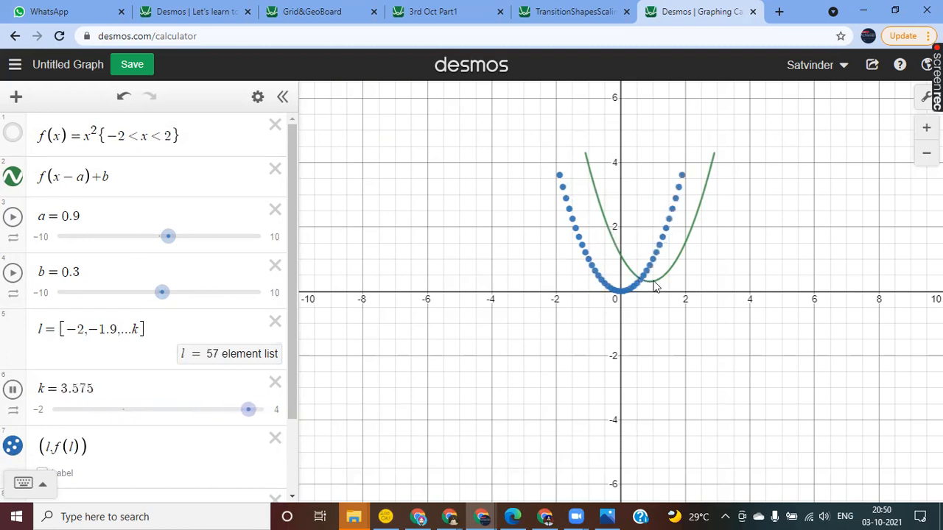
pyautogui.scroll(-2, 111, 409)
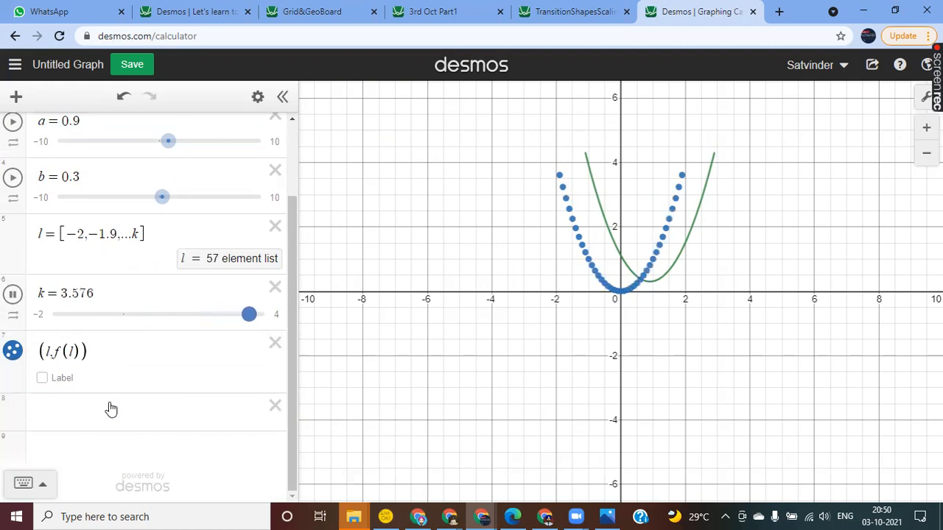
pyautogui.scroll(1, 110, 409)
pyautogui.scroll(2, 111, 410)
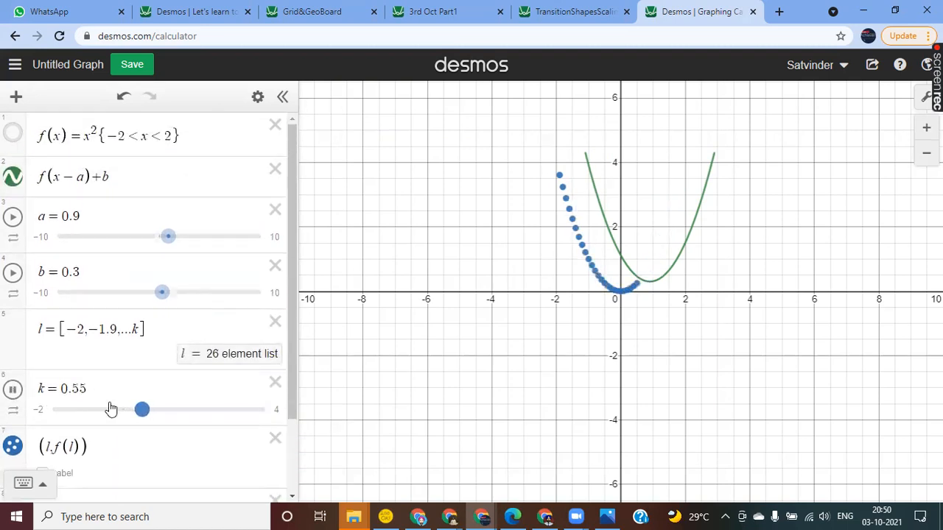
pyautogui.scroll(-1, 110, 411)
pyautogui.scroll(1, 121, 162)
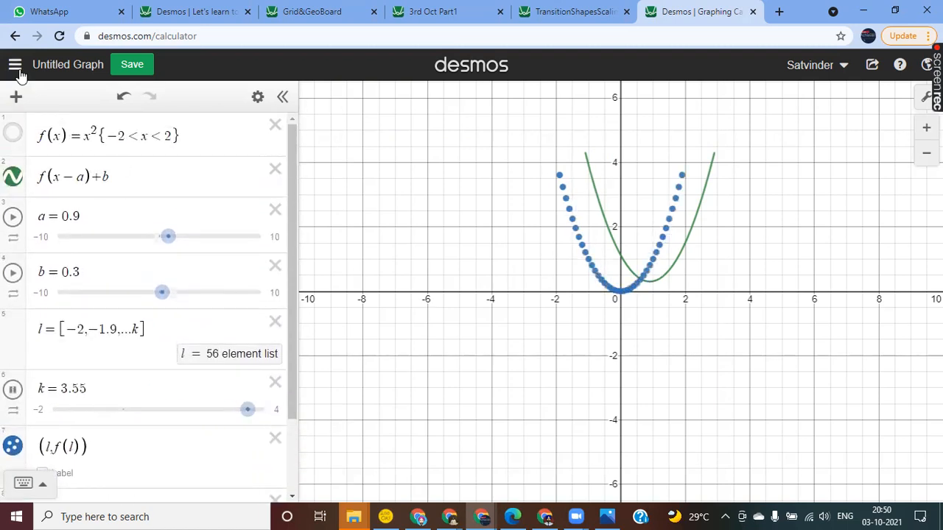
# Step: Open the dialog for saving the graph and dismiss it without saving
pyautogui.click(131, 68)
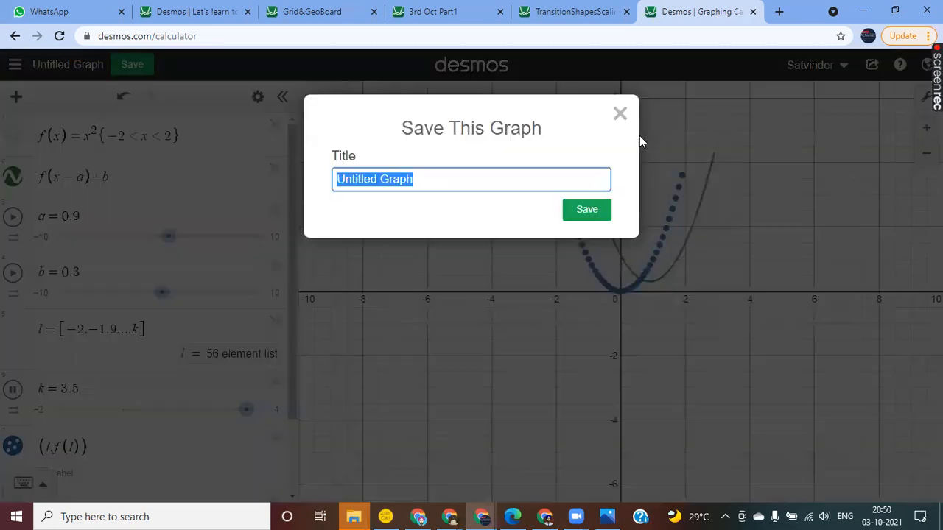
pyautogui.click(621, 116)
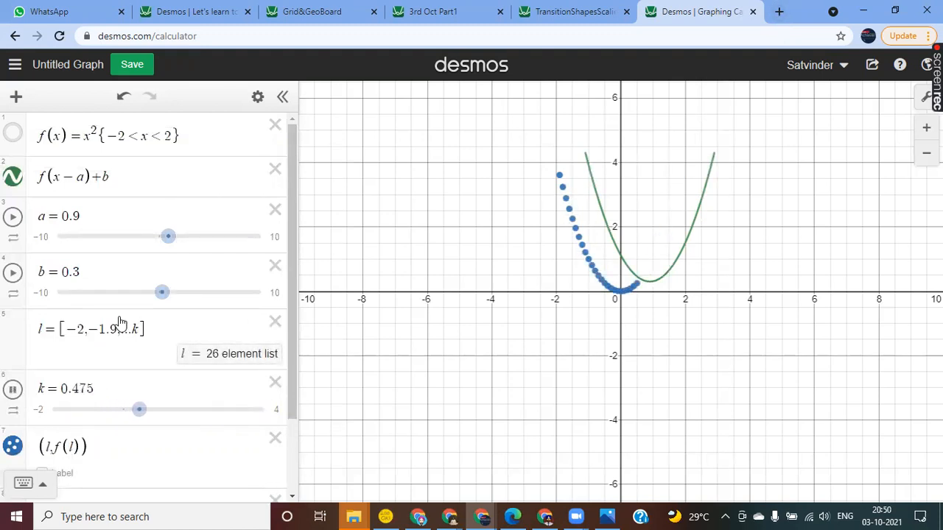
# Step: Show the on-screen math keypad, try x^2 and x^3 in the empty expression below the list points, and clear it
pyautogui.click(39, 490)
pyautogui.scroll(-3, 111, 246)
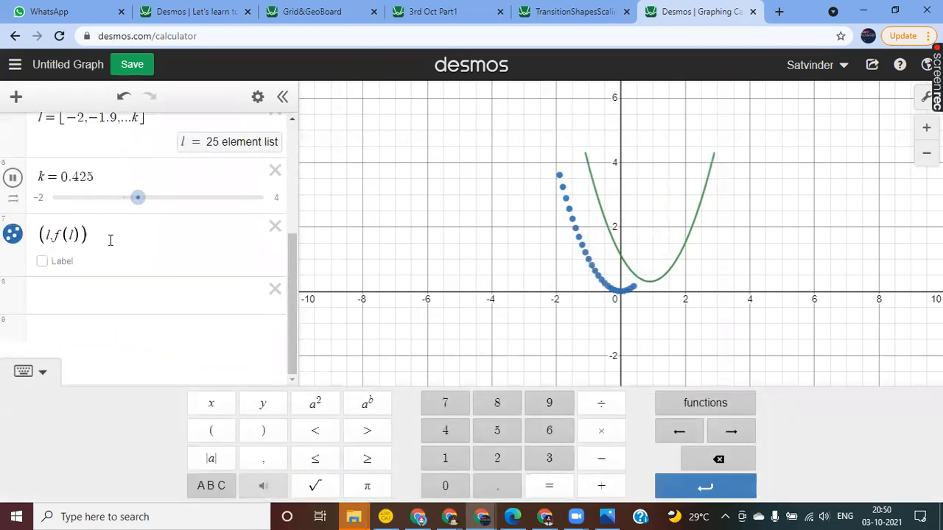
pyautogui.click(64, 294)
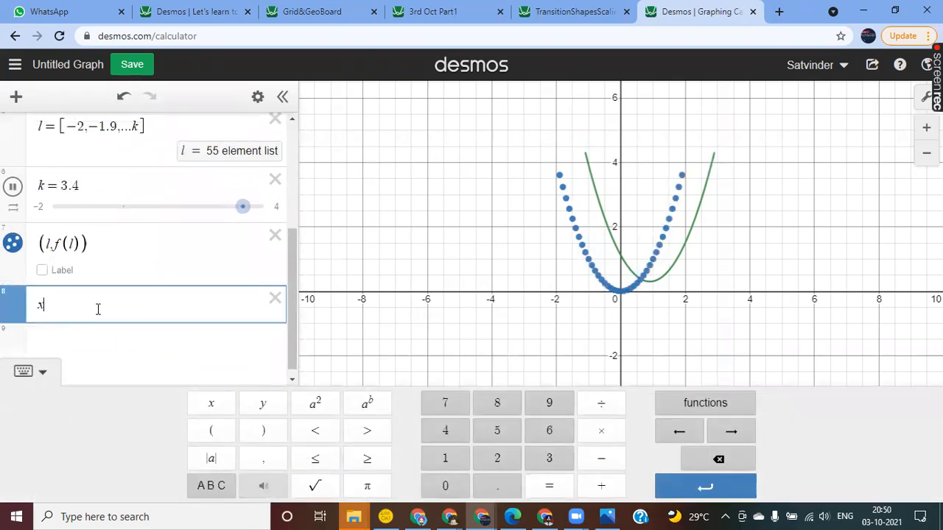
pyautogui.write('x')
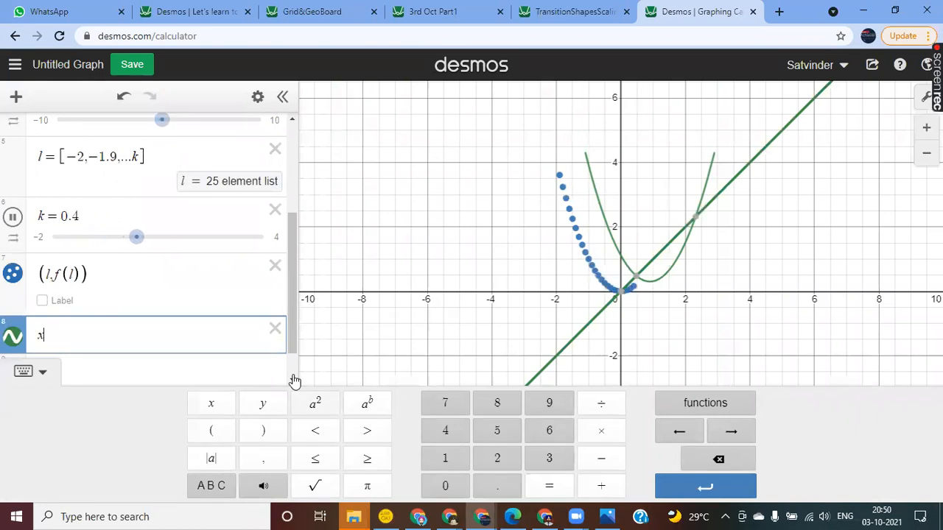
pyautogui.write('^2')
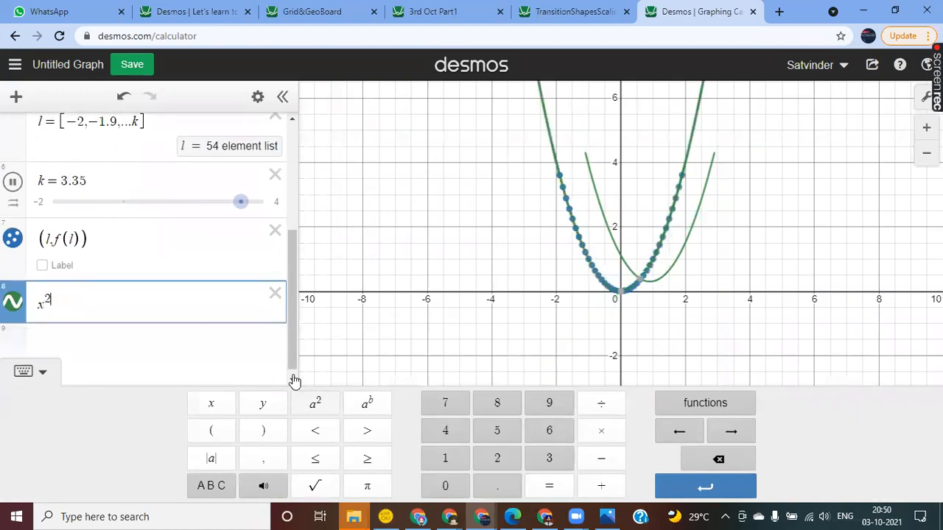
pyautogui.press('BackSpace')
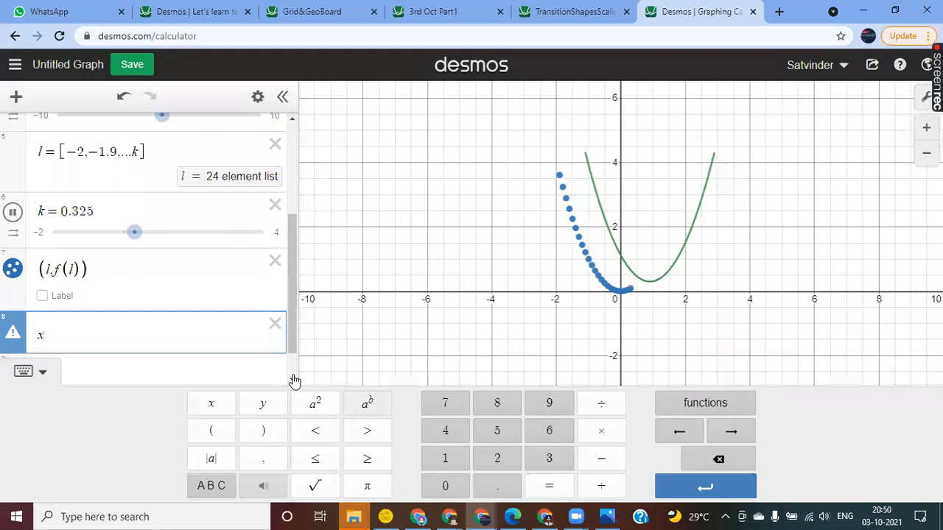
pyautogui.write('3')
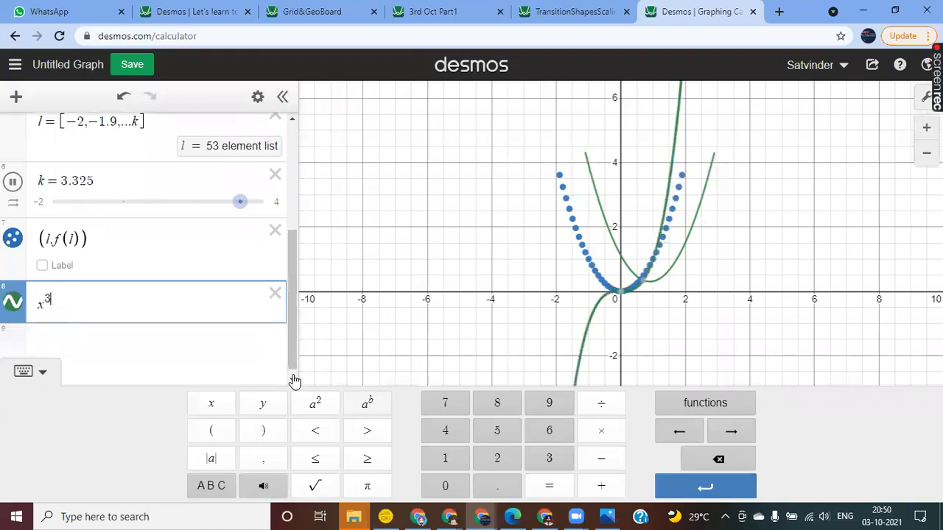
pyautogui.press('BackSpace')
pyautogui.press('BackSpace')
pyautogui.press('BackSpace')
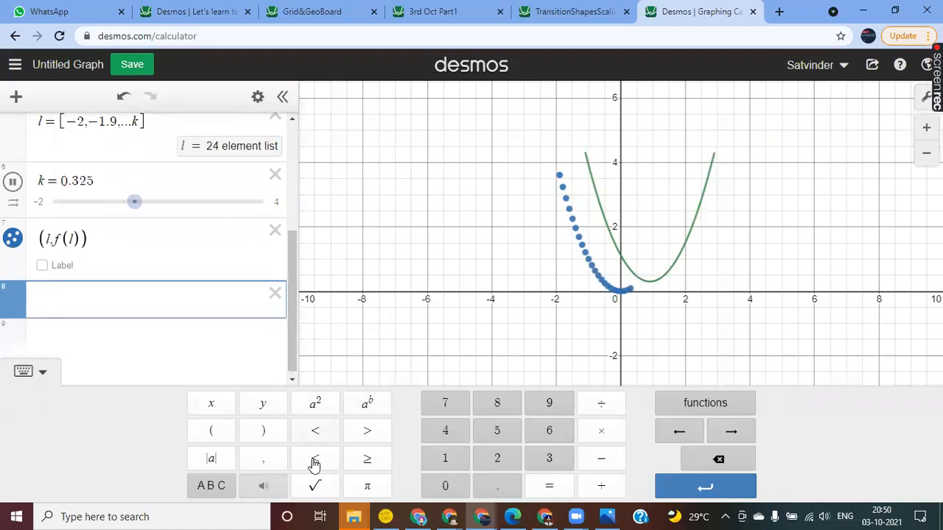
# Step: Try the square root of x in the empty expression using the math keypad, and clear it
pyautogui.click(317, 489)
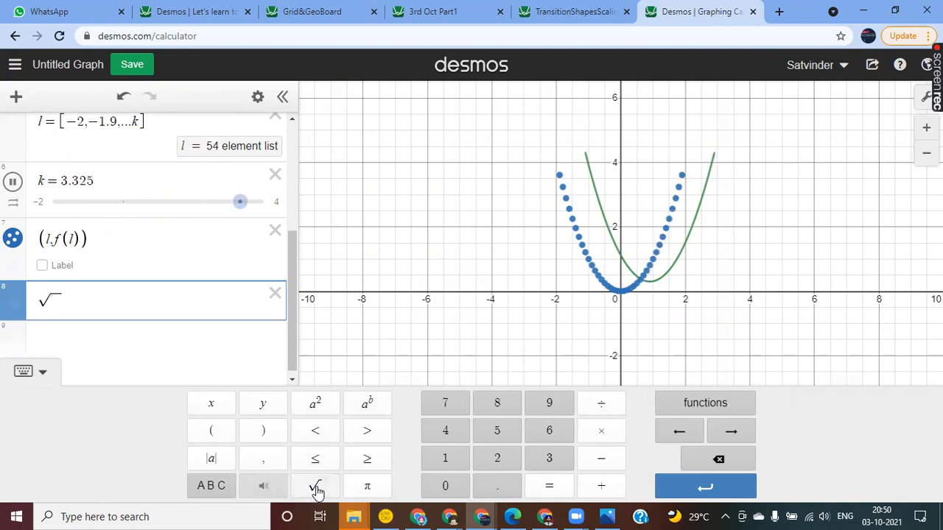
pyautogui.write('x')
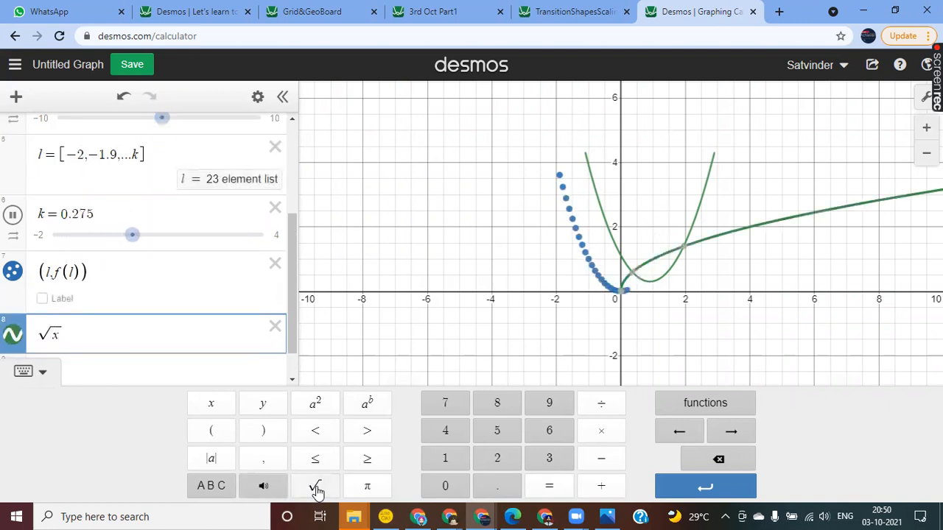
pyautogui.press('BackSpace')
pyautogui.press('BackSpace')
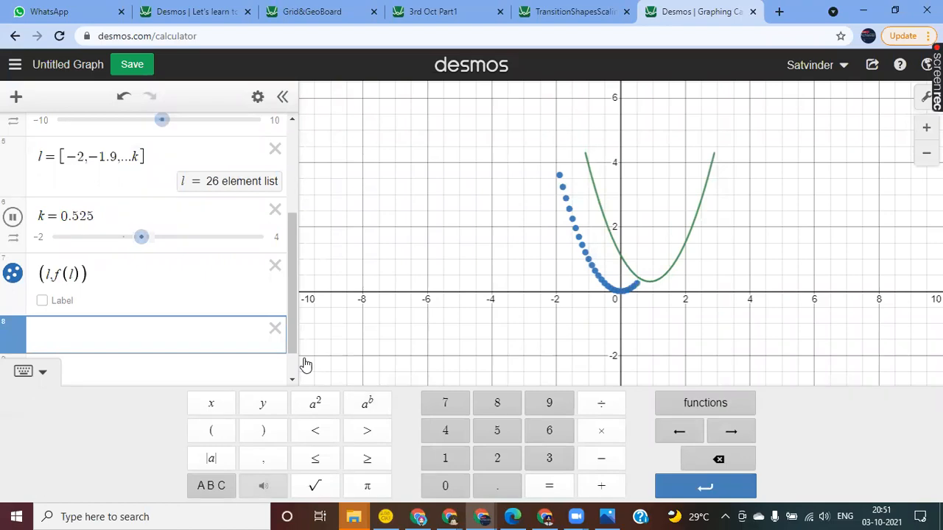
pyautogui.press('super+d')
pyautogui.moveTo(482, 516)
pyautogui.click(557, 470)
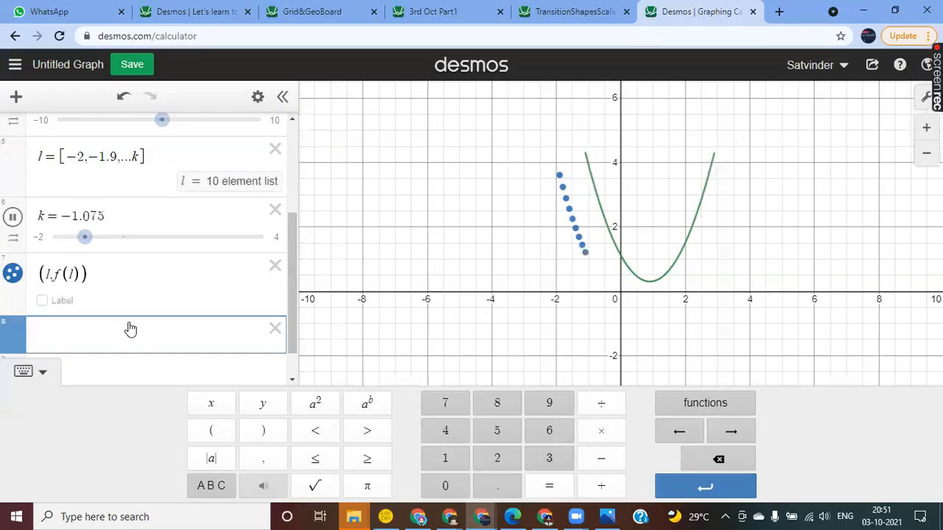
# Step: Display the item types that can be added to the graph and return to the empty expression
pyautogui.click(17, 96)
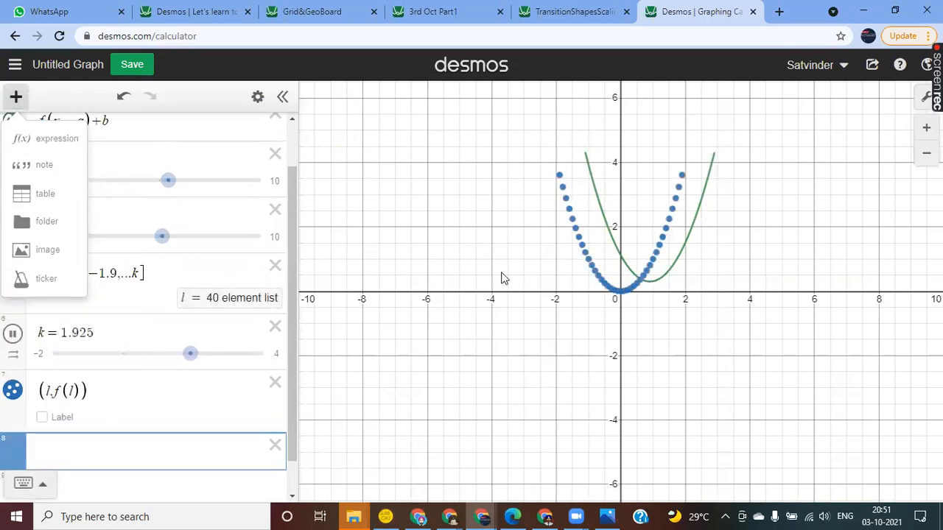
pyautogui.click(98, 448)
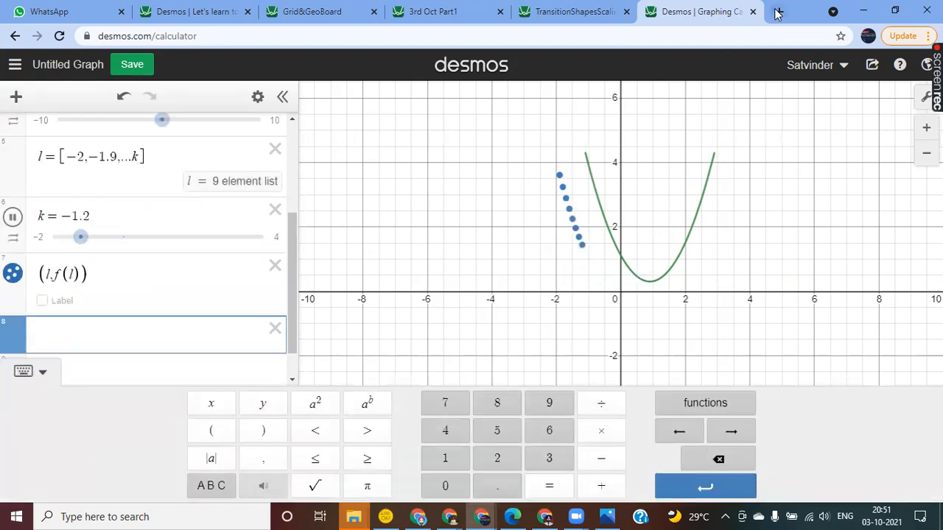
# Step: Open the Desmos home page in a new browser tab and go to the teacher site from there
pyautogui.hotkey('ctrl', 't')
pyautogui.write('d')
pyautogui.press('Return')
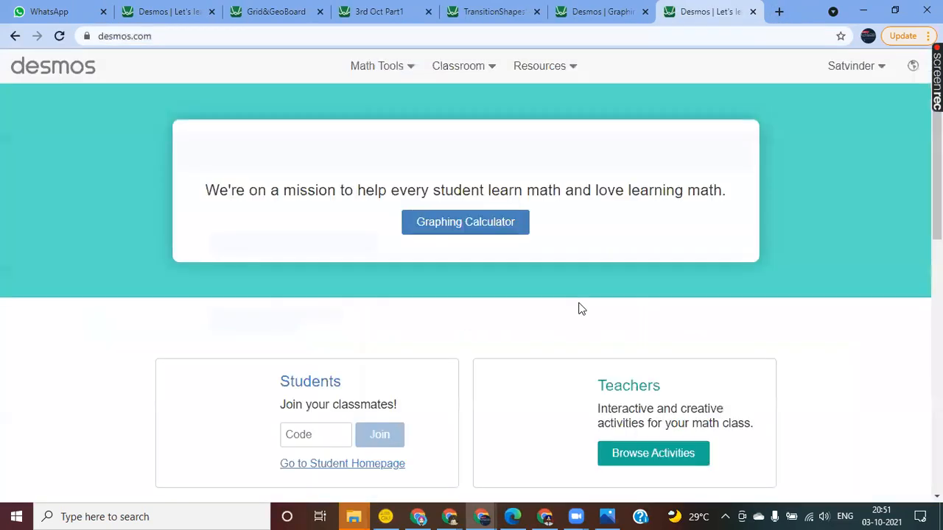
pyautogui.click(632, 409)
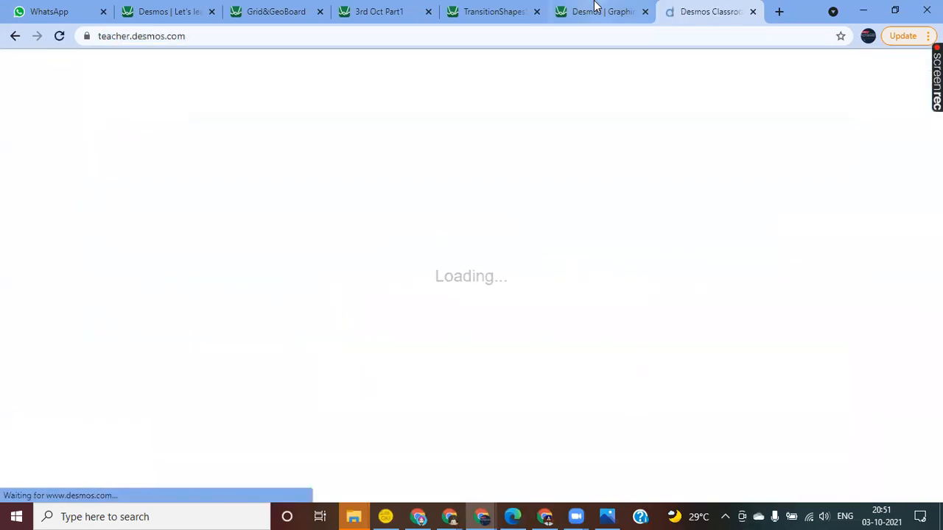
# Step: Return to the graphing calculator, hide and redisplay the math keypad, hide it again, and go back to the teacher site
pyautogui.click(597, 11)
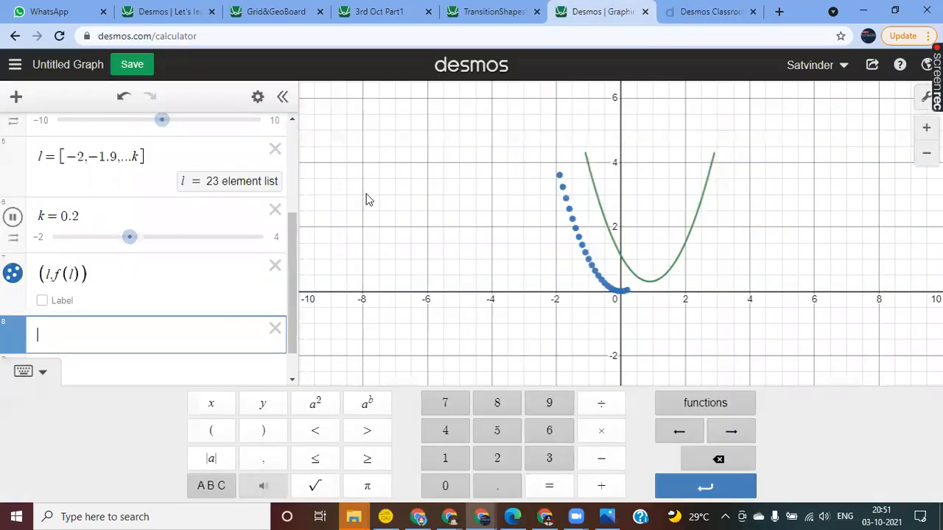
pyautogui.click(40, 372)
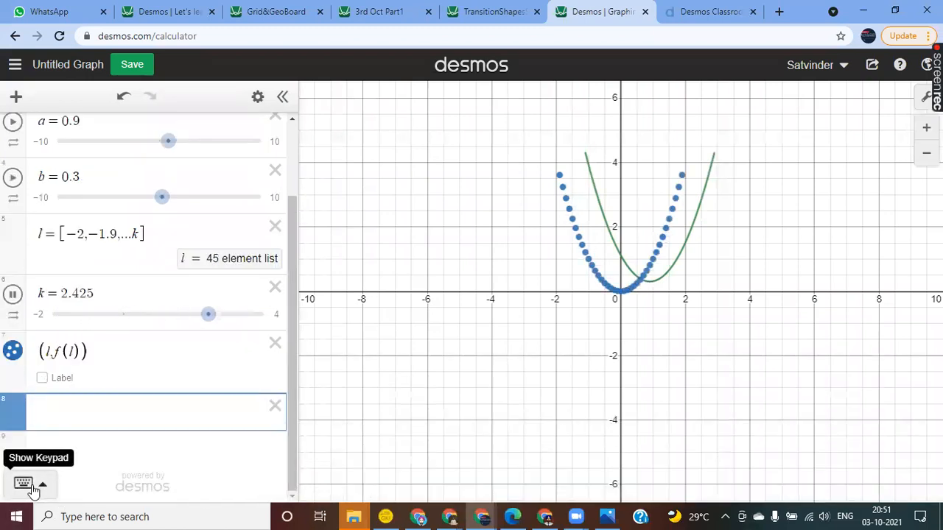
pyautogui.click(24, 487)
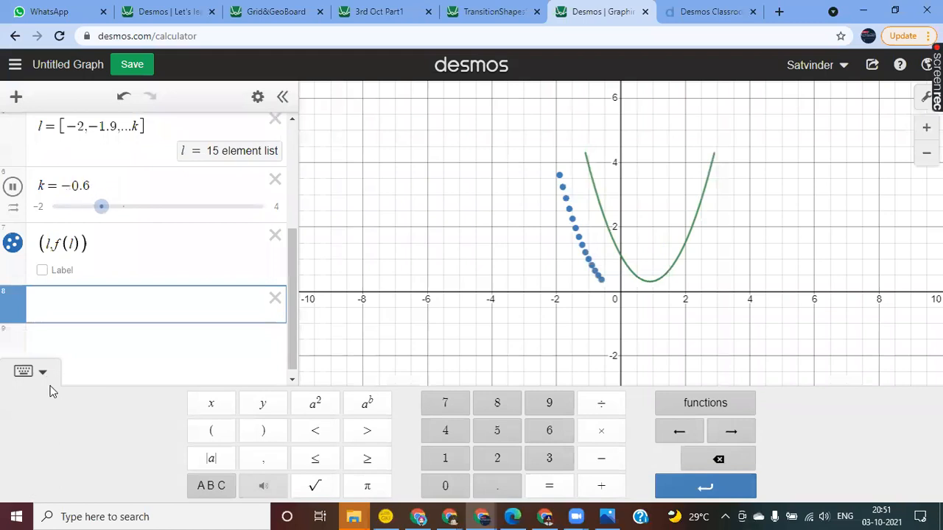
pyautogui.click(42, 372)
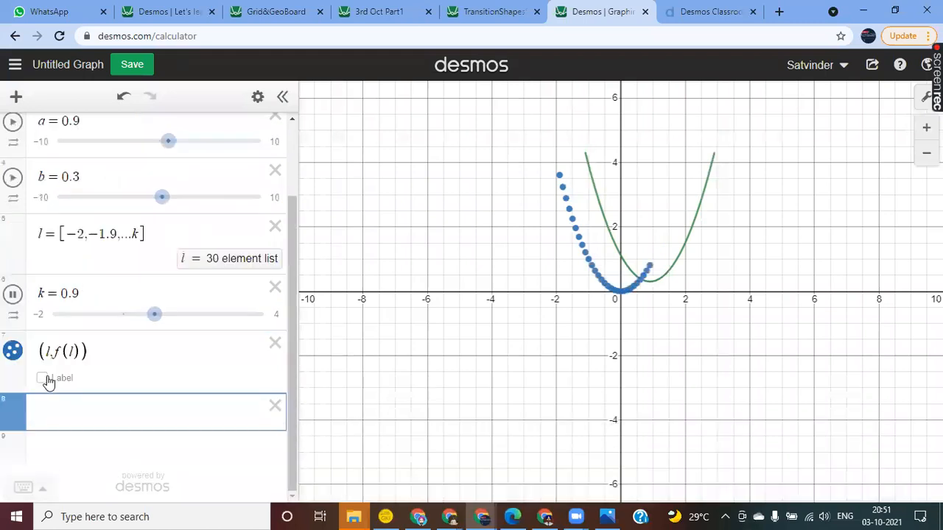
pyautogui.click(698, 15)
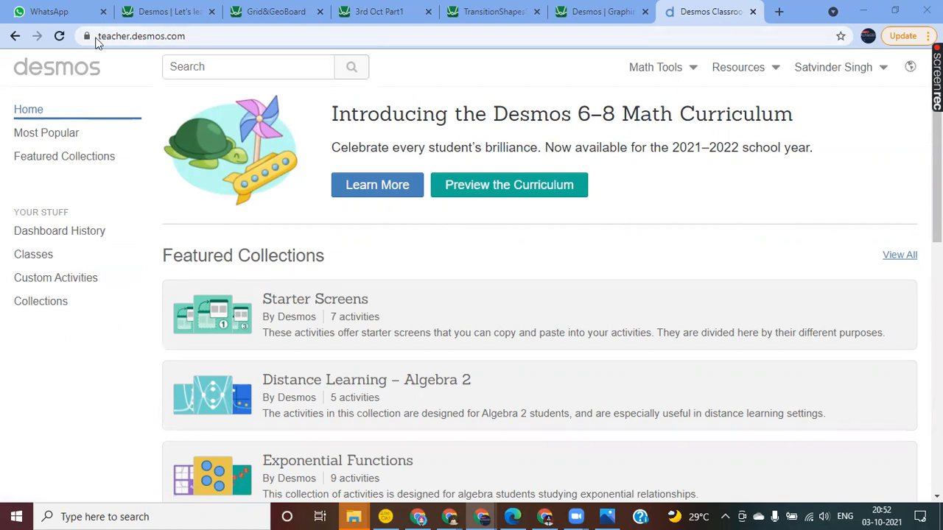
# Step: Create a custom activity titled 3rd Oct with link sharing and add a Sketch component to its first screen
pyautogui.click(56, 281)
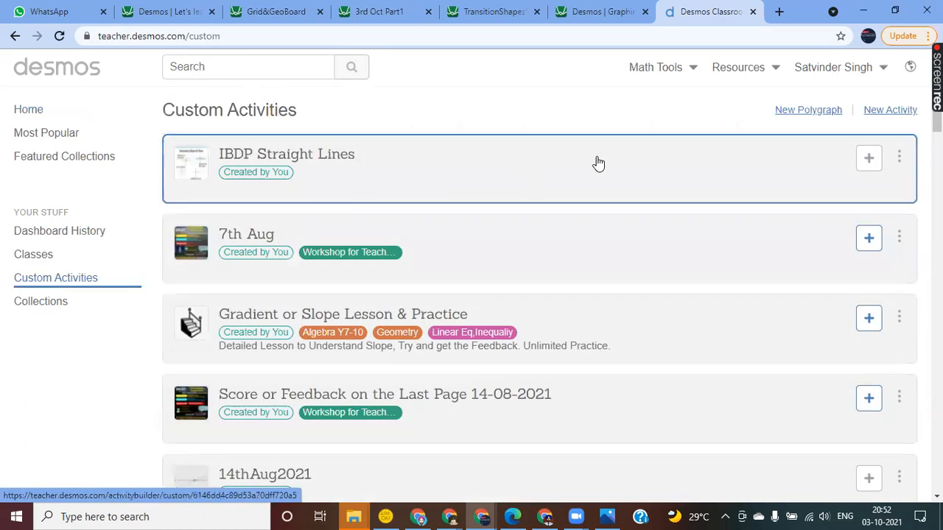
pyautogui.click(890, 111)
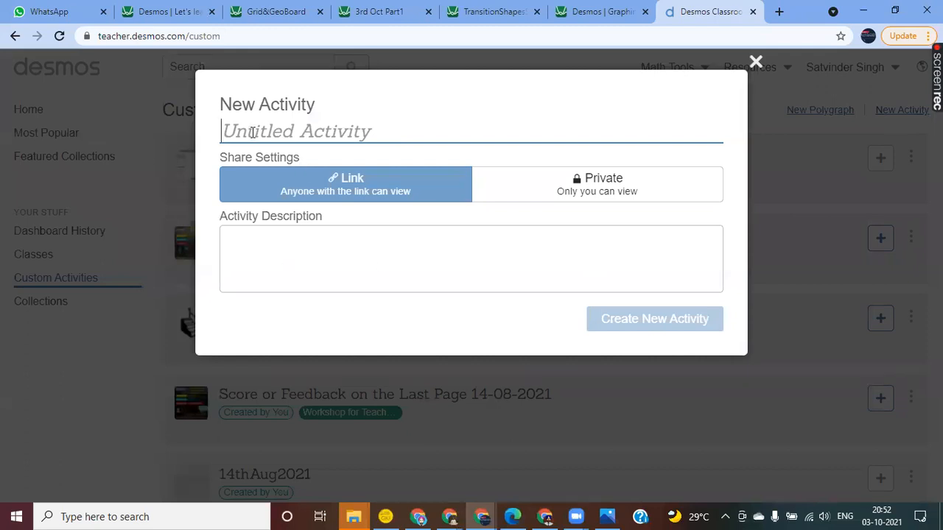
pyautogui.write('3rd Oc')
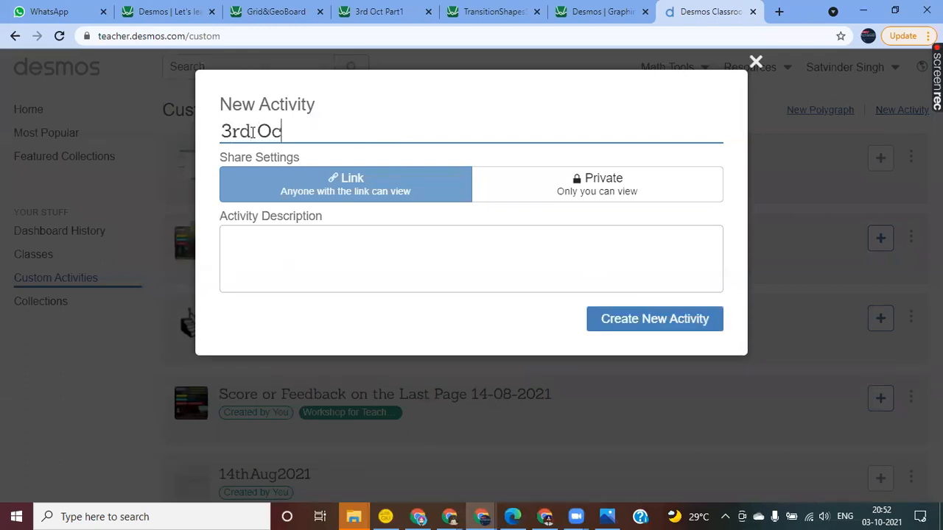
pyautogui.click(645, 328)
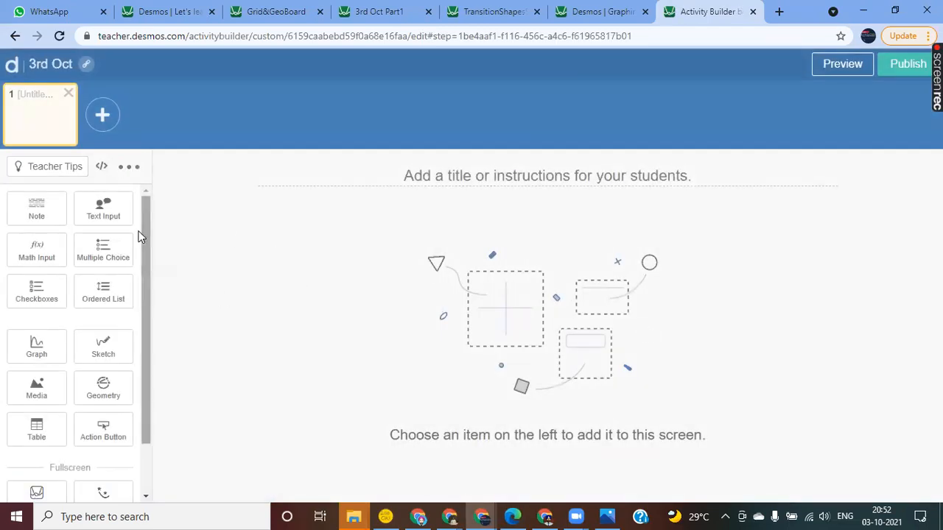
pyautogui.click(103, 348)
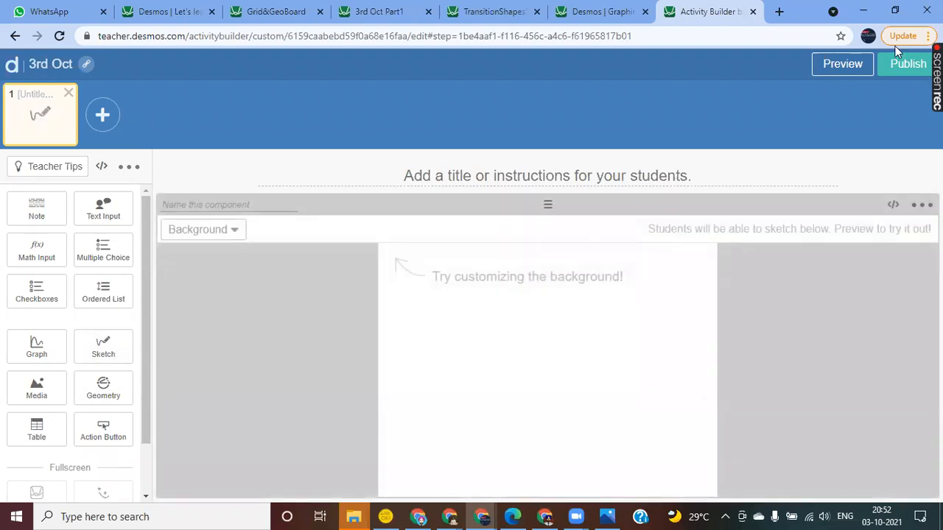
# Step: Preview the student screen, draw a freehand scribble with the thickest orange pencil, and clear the sketch
pyautogui.click(840, 68)
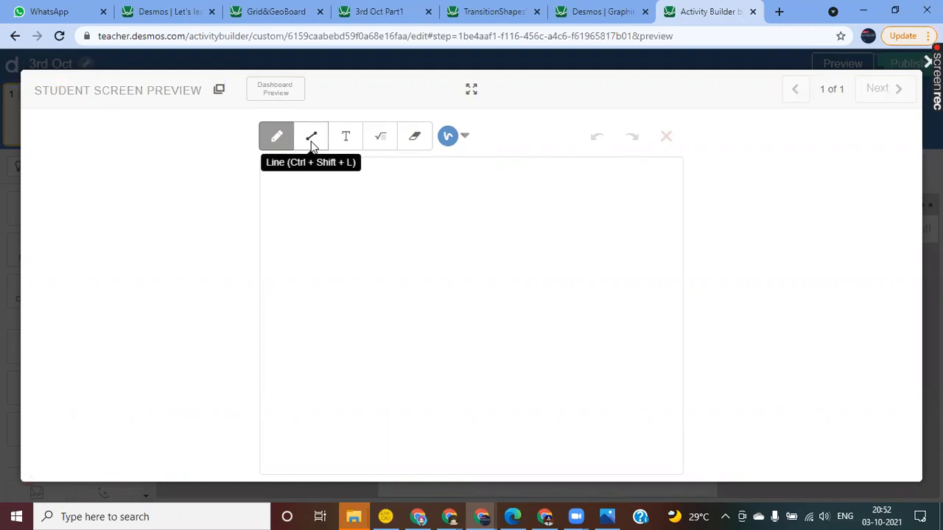
pyautogui.click(455, 140)
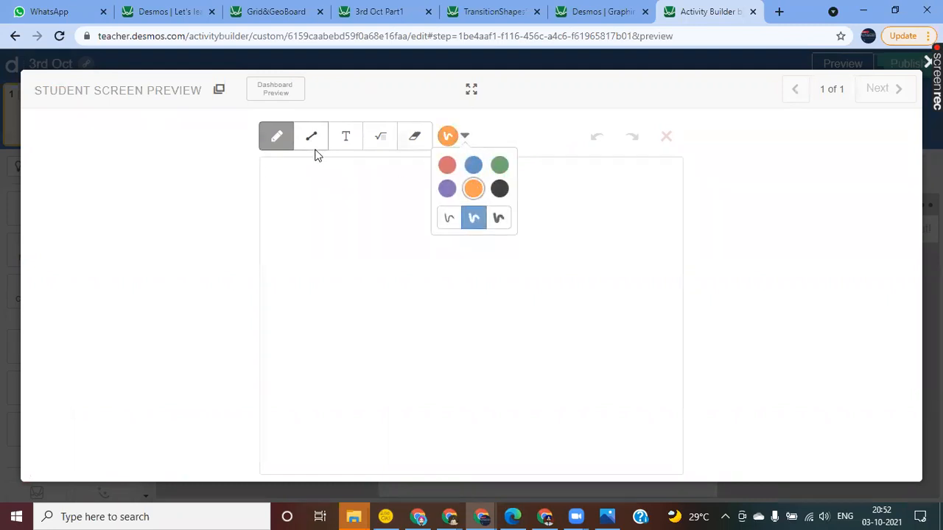
pyautogui.click(499, 218)
pyautogui.moveTo(296, 239)
pyautogui.mouseDown()
pyautogui.moveTo(347, 310)
pyautogui.moveTo(494, 202)
pyautogui.moveTo(413, 348)
pyautogui.moveTo(420, 293)
pyautogui.moveTo(410, 304)
pyautogui.mouseUp()
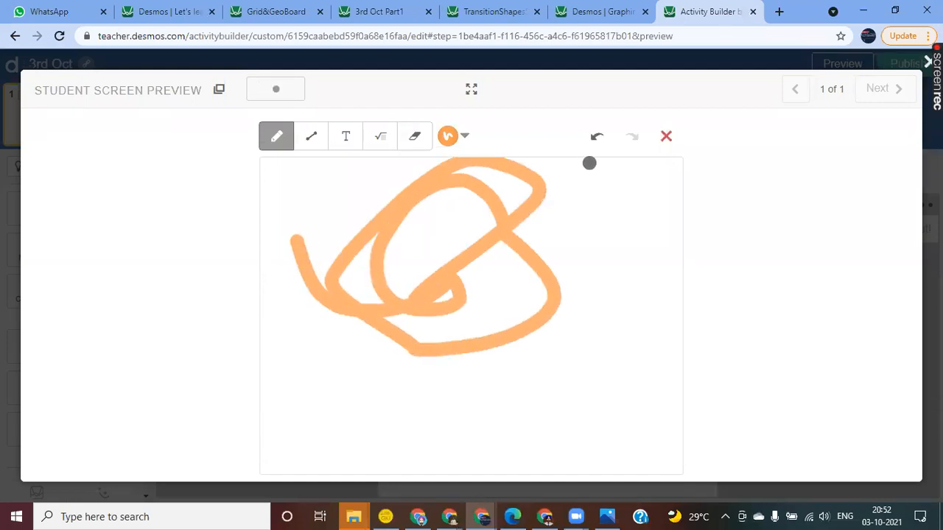
pyautogui.click(663, 137)
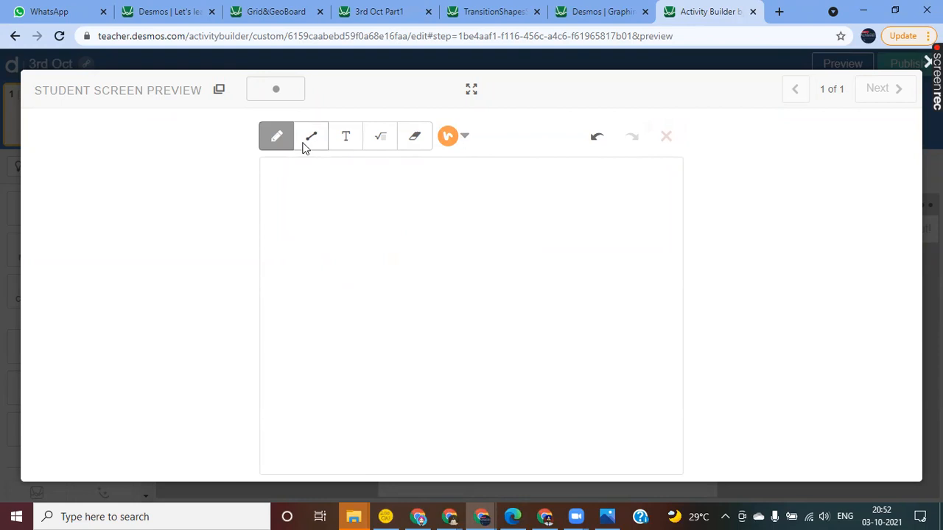
# Step: Try a U-shaped freehand curve with the medium-thickness blue pencil in the preview and close it
pyautogui.click(459, 140)
pyautogui.click(474, 169)
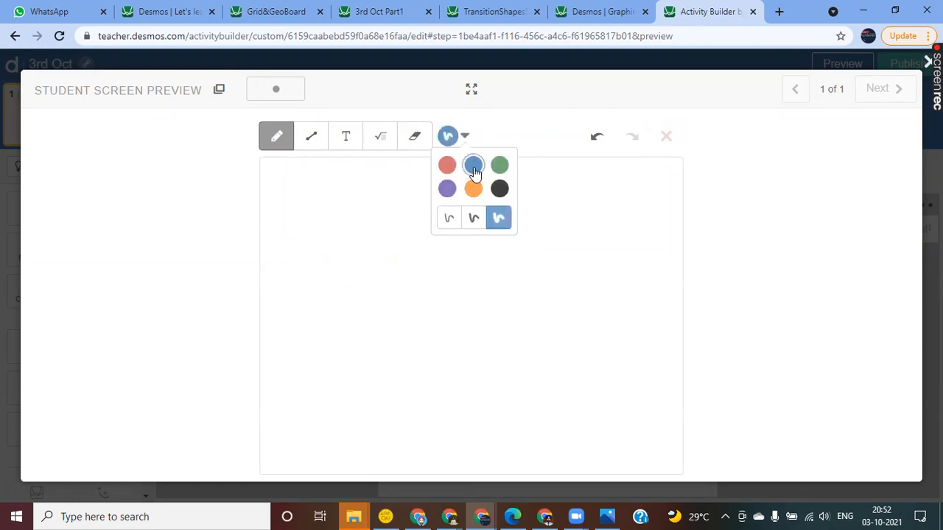
pyautogui.click(472, 221)
pyautogui.moveTo(391, 331); pyautogui.dragTo(530, 219)
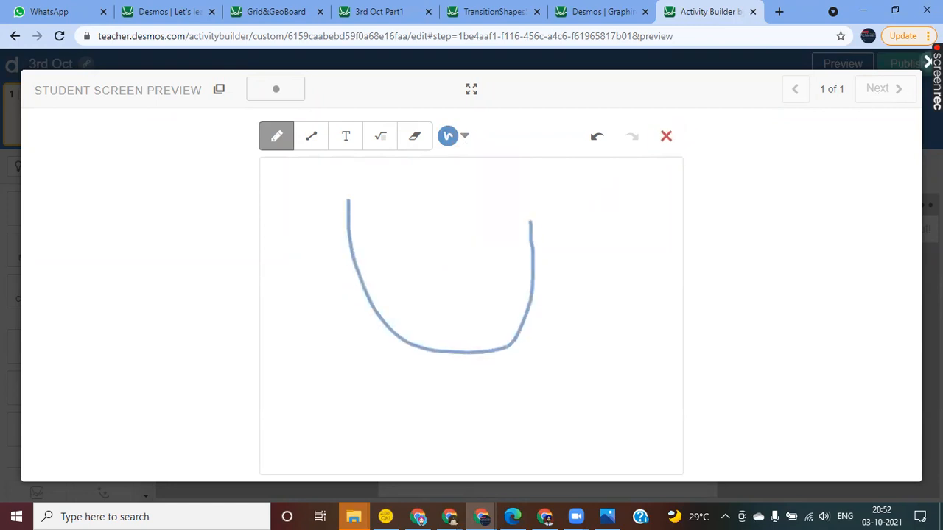
pyautogui.click(926, 62)
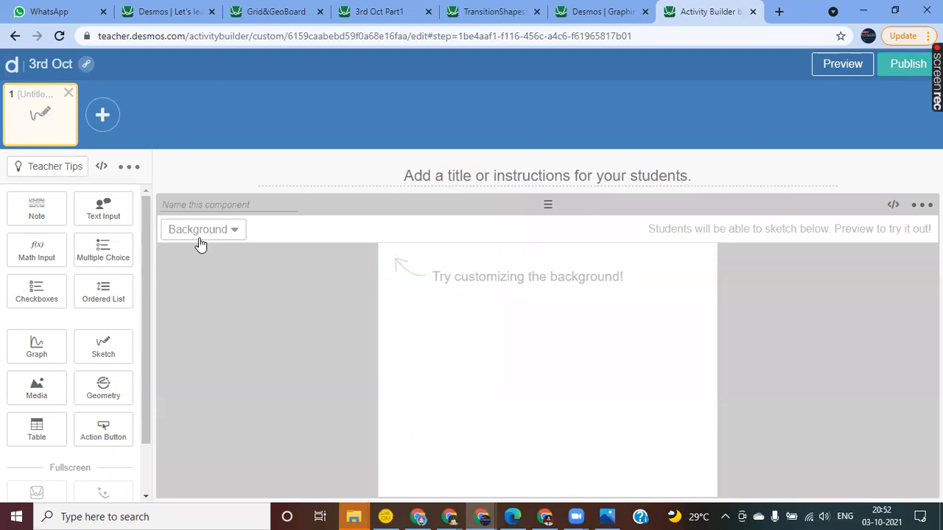
# Step: Set the sketch background to an editable graph showing x^2
pyautogui.click(224, 235)
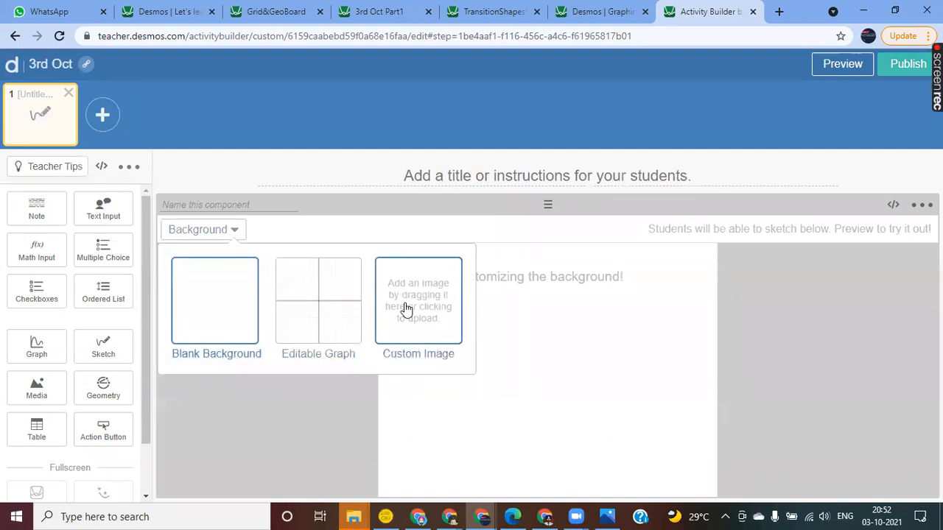
pyautogui.click(317, 306)
pyautogui.click(544, 376)
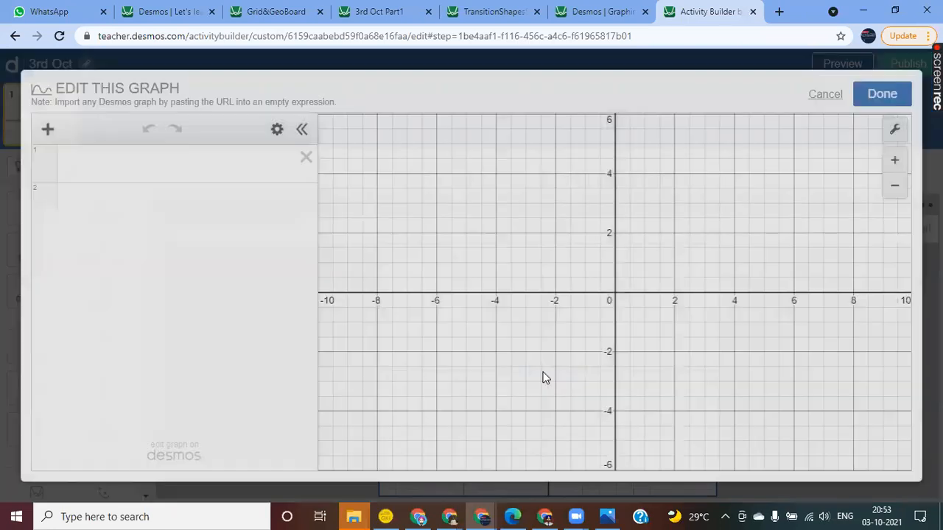
pyautogui.click(109, 165)
pyautogui.write('x^2')
pyautogui.press('Return')
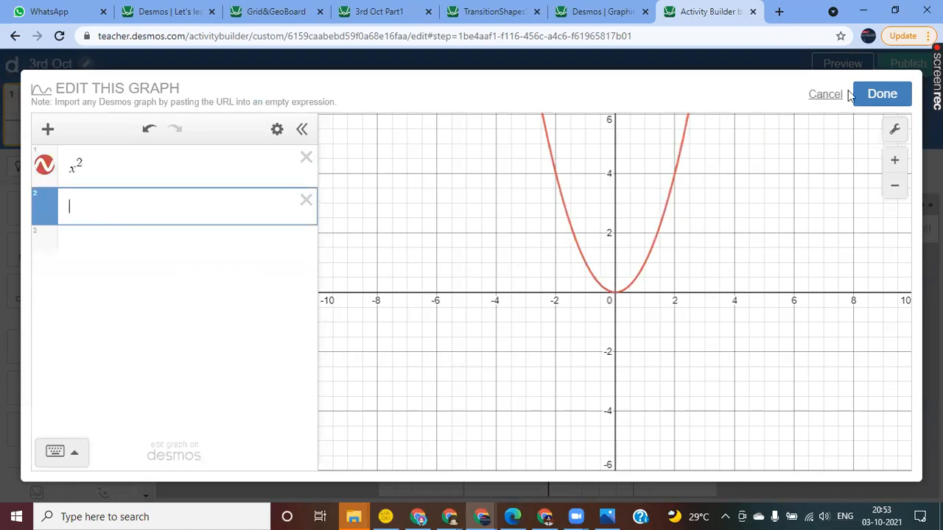
pyautogui.click(882, 94)
# Step: Title the first screen "draw a line y=2, label the points of intersections"
pyautogui.click(450, 178)
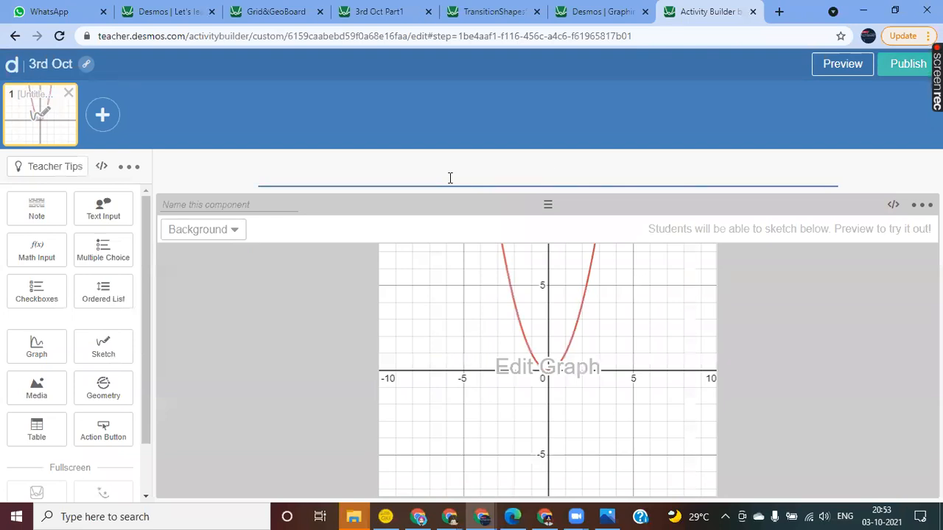
pyautogui.write('draw a')
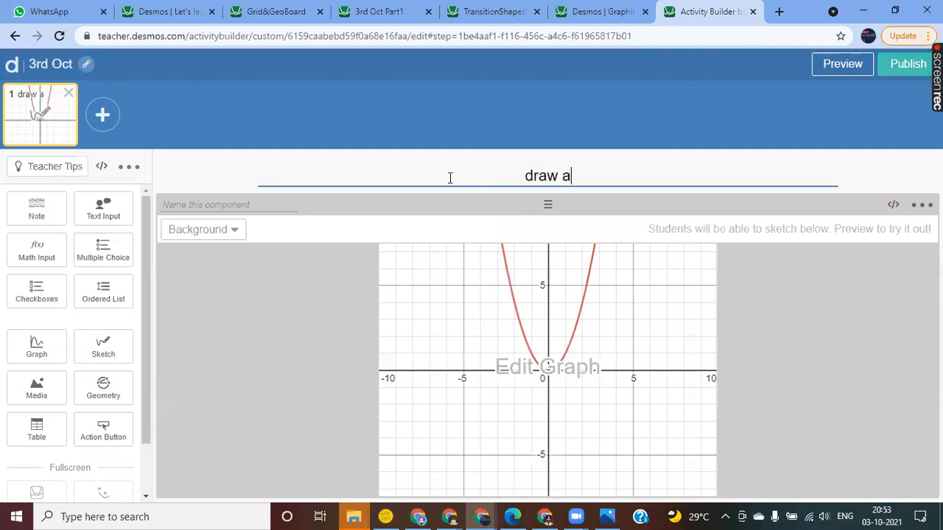
pyautogui.write(' line y=2')
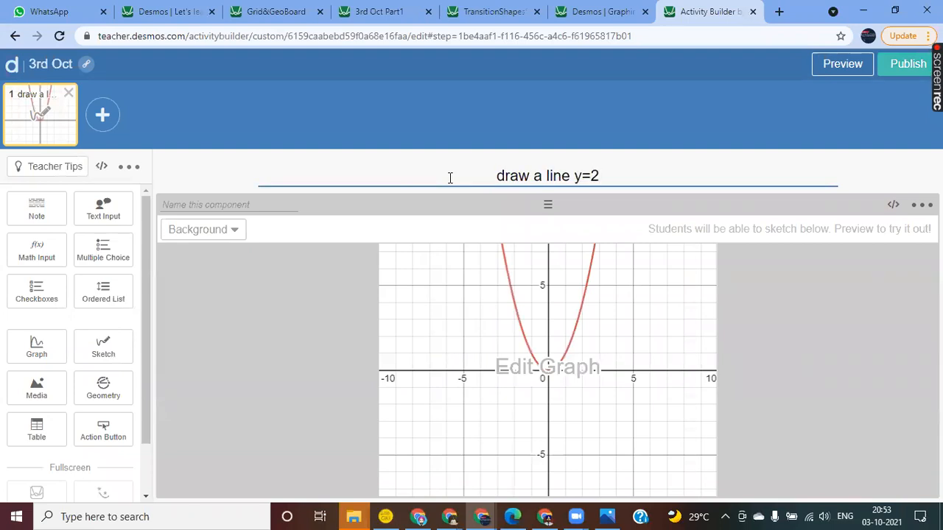
pyautogui.write(', ')
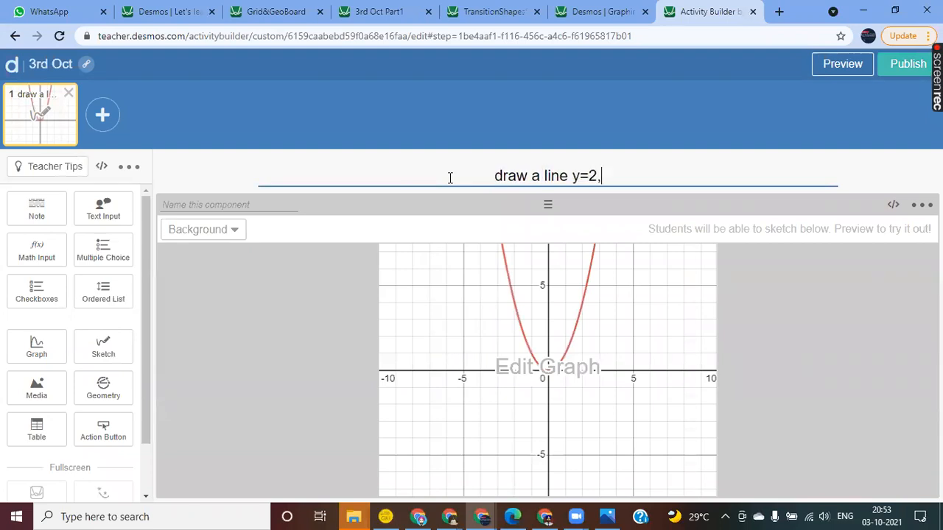
pyautogui.write('labe')
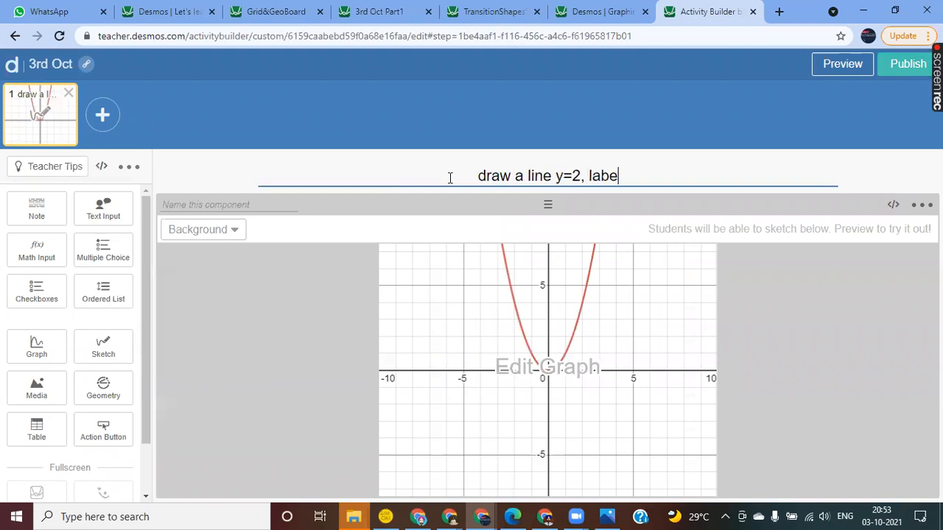
pyautogui.write('l the points ')
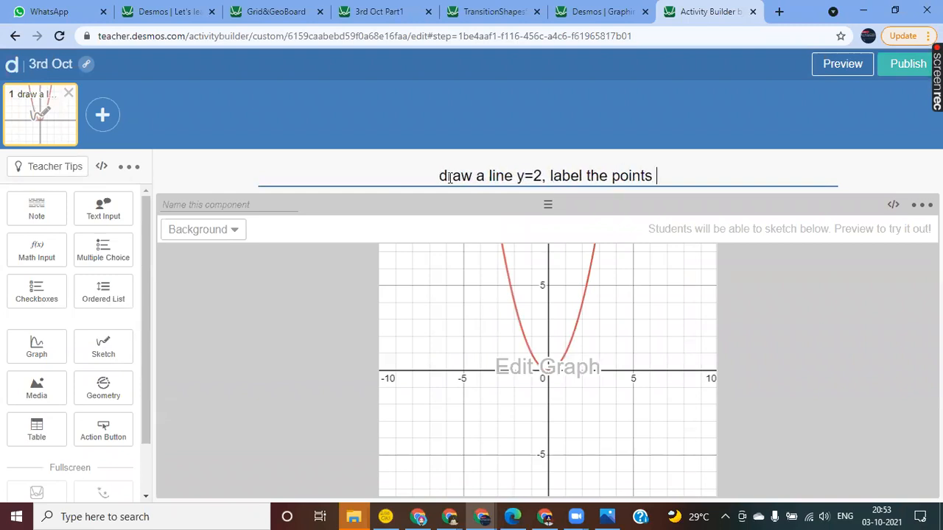
pyautogui.write('of intersections')
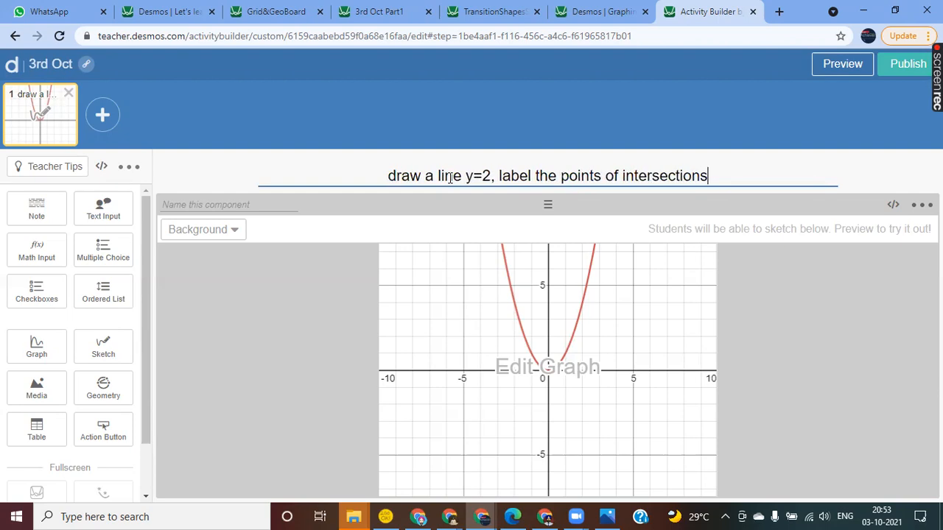
# Step: Preview the student screen and draw a horizontal blue line at y=2 across the parabola, from about x=-5 to x=5.5
pyautogui.click(841, 65)
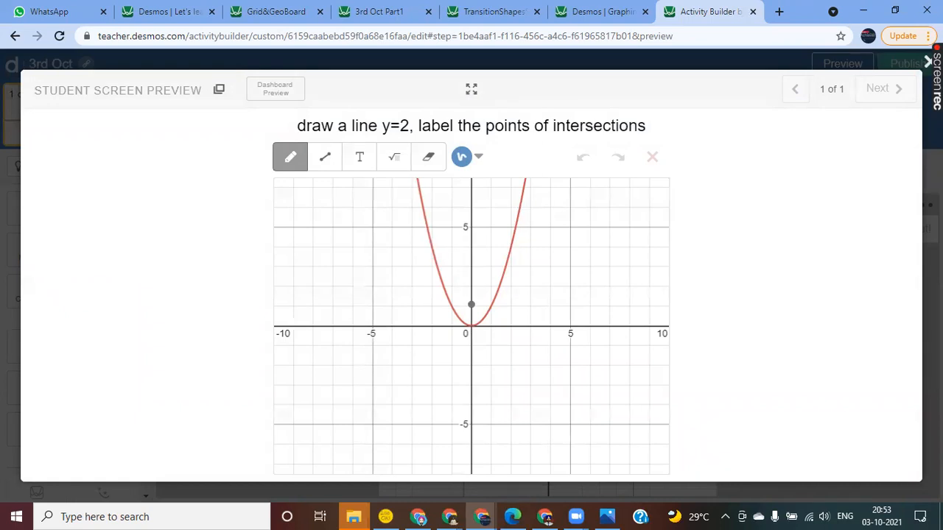
pyautogui.click(329, 165)
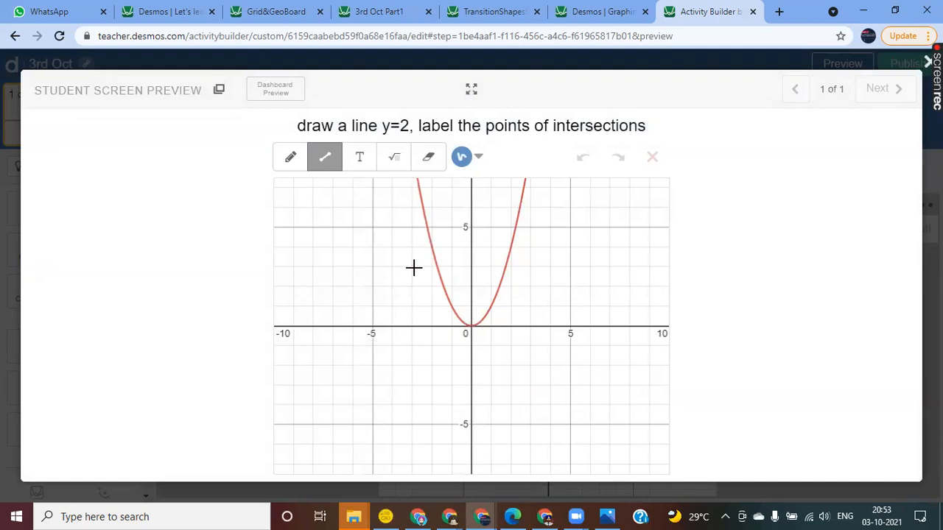
pyautogui.moveTo(373, 287); pyautogui.dragTo(582, 287)
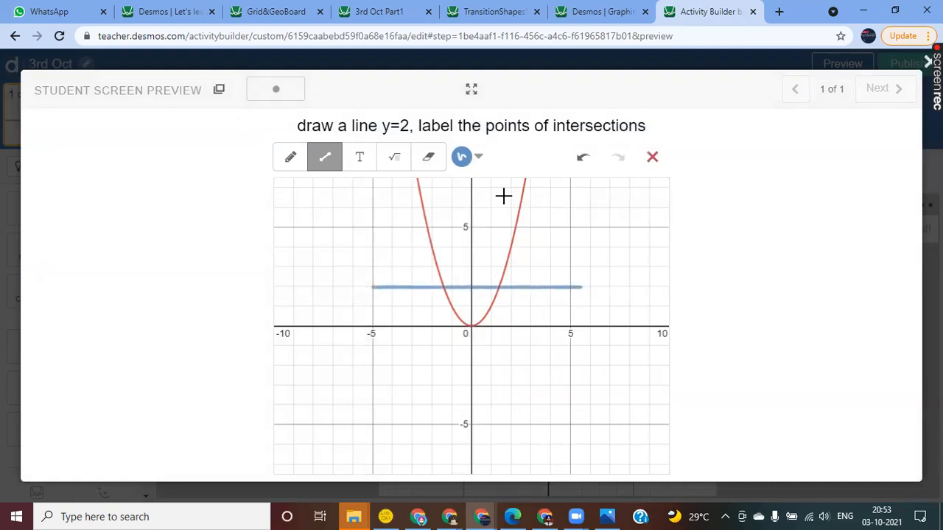
# Step: Mark both intersections of the line and the parabola with orange pencil dots, and close the preview
pyautogui.click(294, 165)
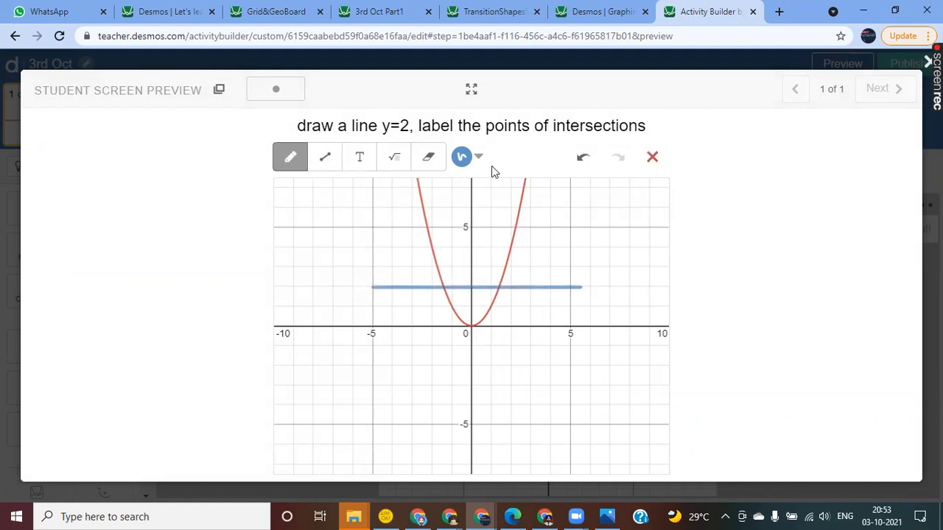
pyautogui.click(479, 157)
pyautogui.click(487, 209)
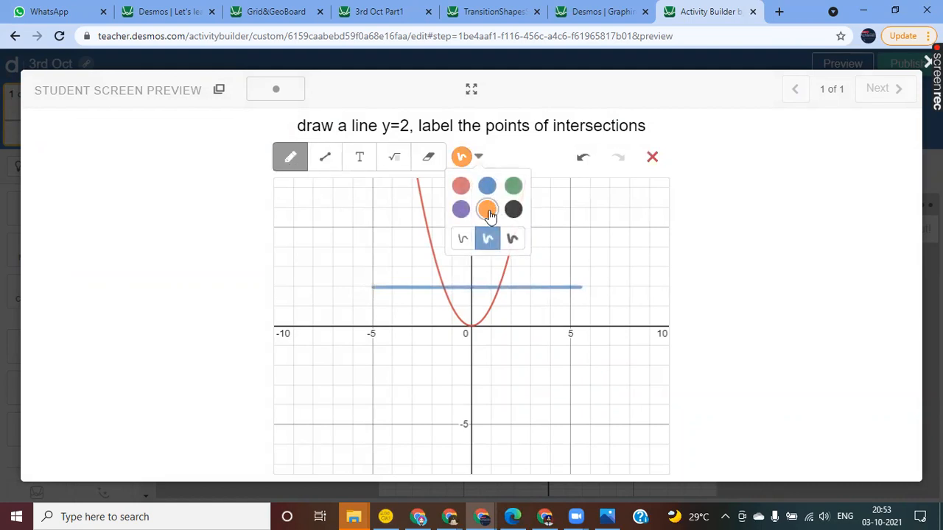
pyautogui.moveTo(445, 281); pyautogui.dragTo(441, 286)
pyautogui.moveTo(498, 285); pyautogui.dragTo(499, 288)
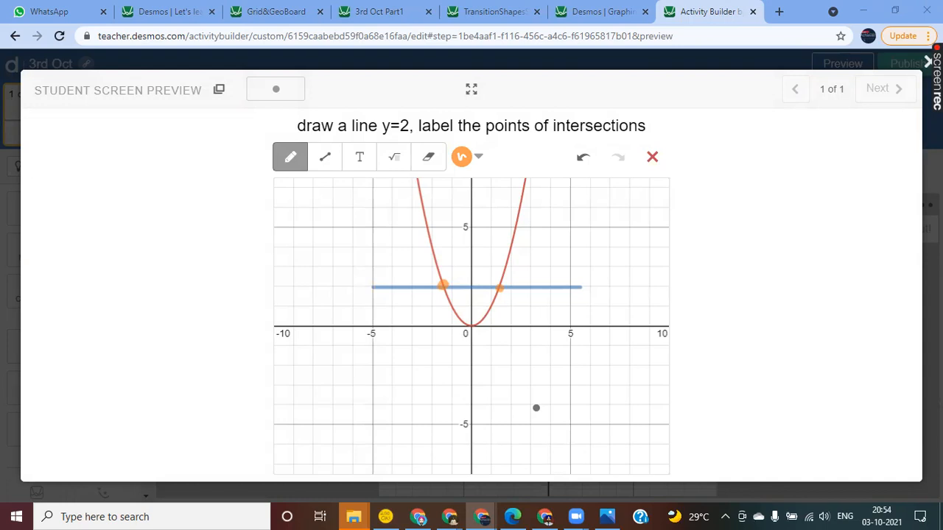
pyautogui.click(928, 62)
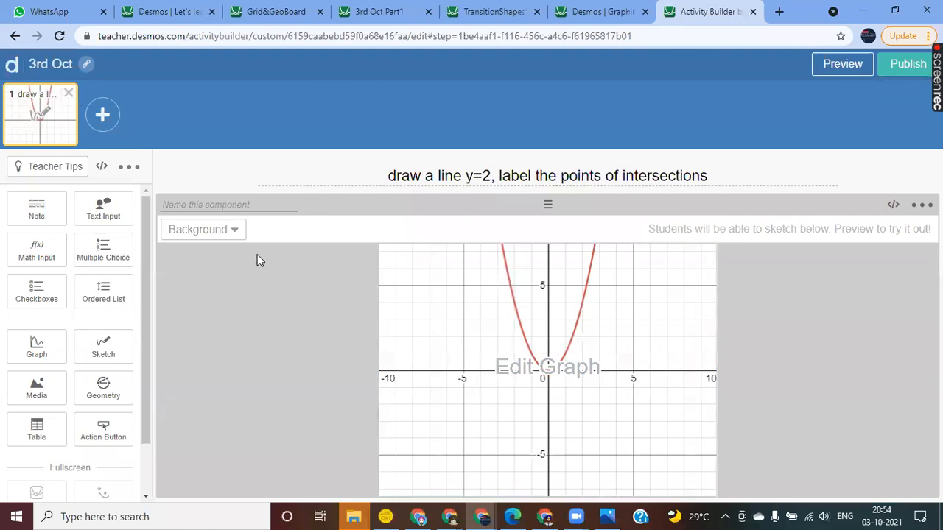
# Step: Add a second screen containing a graph component and a math input component
pyautogui.click(102, 114)
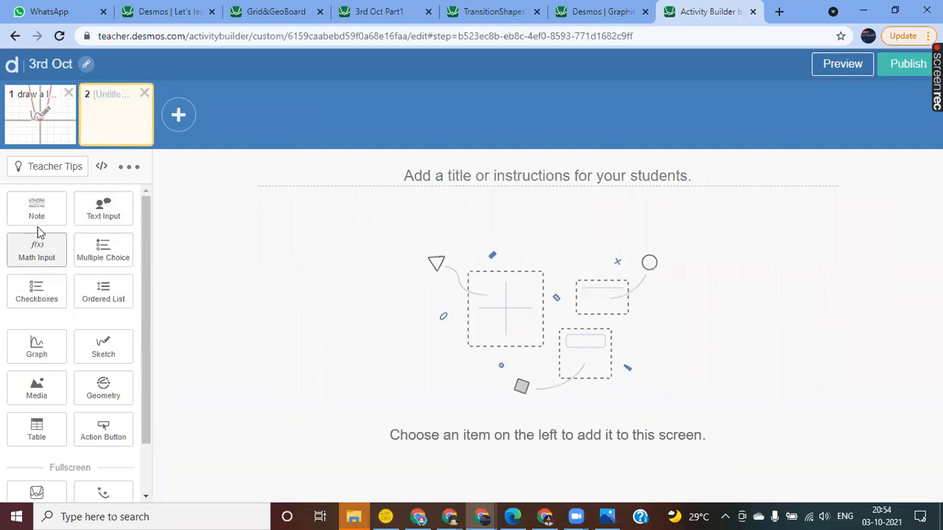
pyautogui.click(37, 358)
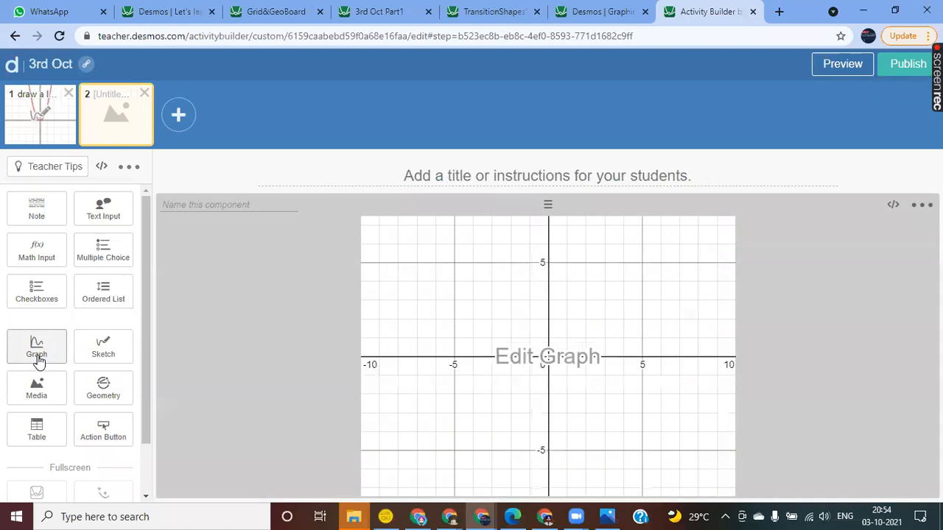
pyautogui.click(37, 254)
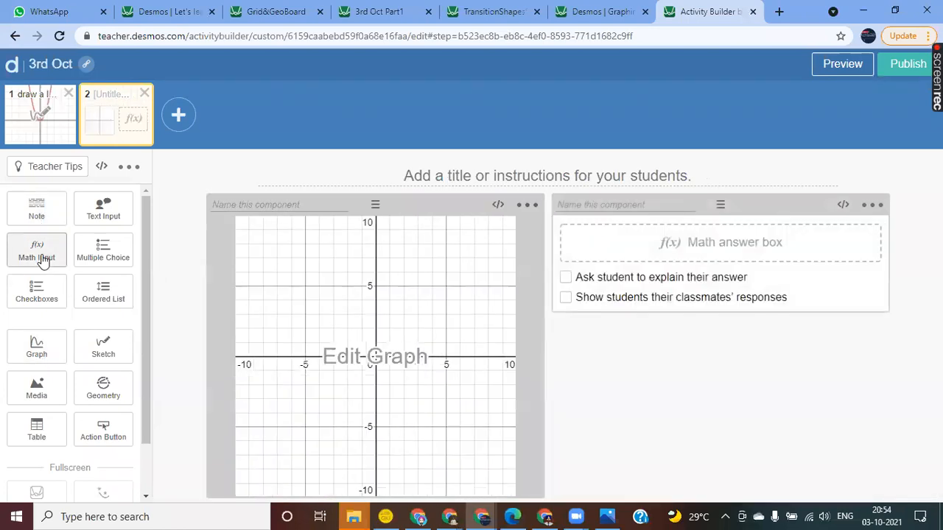
# Step: Enter f(x) as the graph component's first expression, with a slider for f, and save the graph
pyautogui.click(373, 359)
pyautogui.click(131, 180)
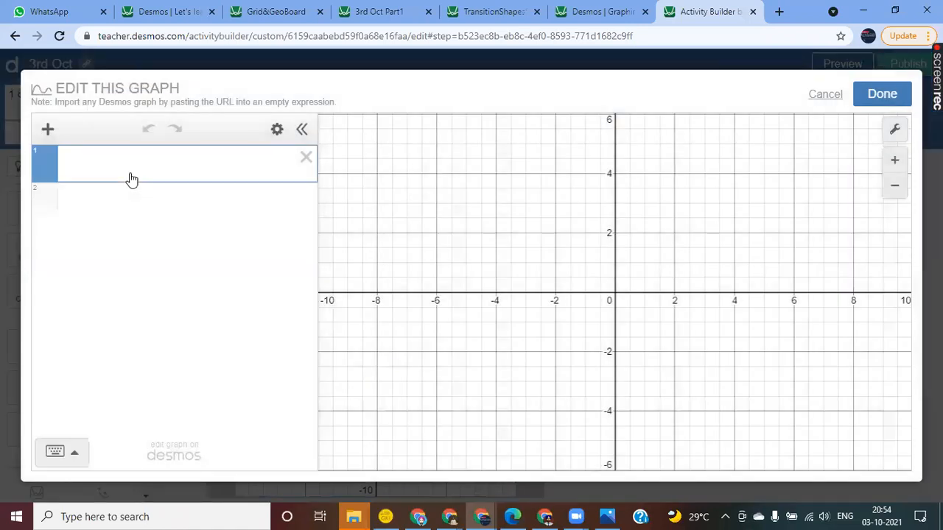
pyautogui.write('f(x')
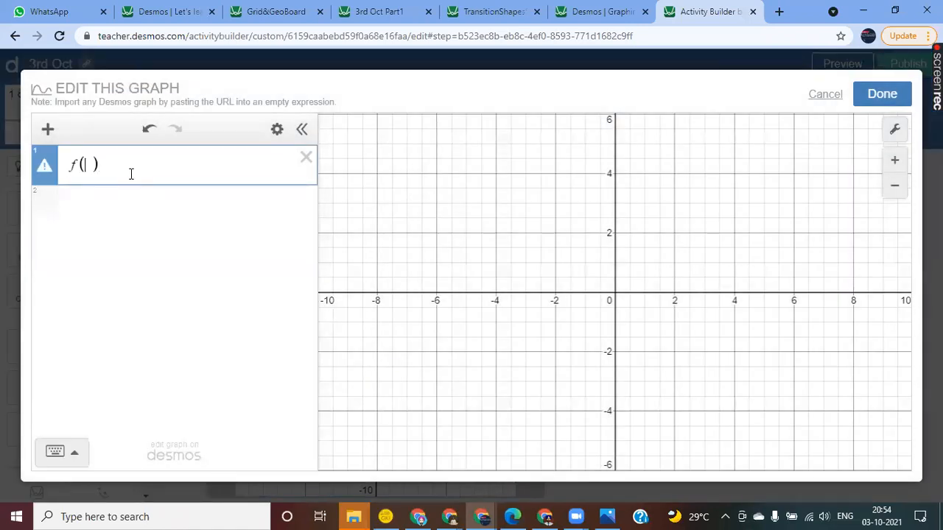
pyautogui.press('Return')
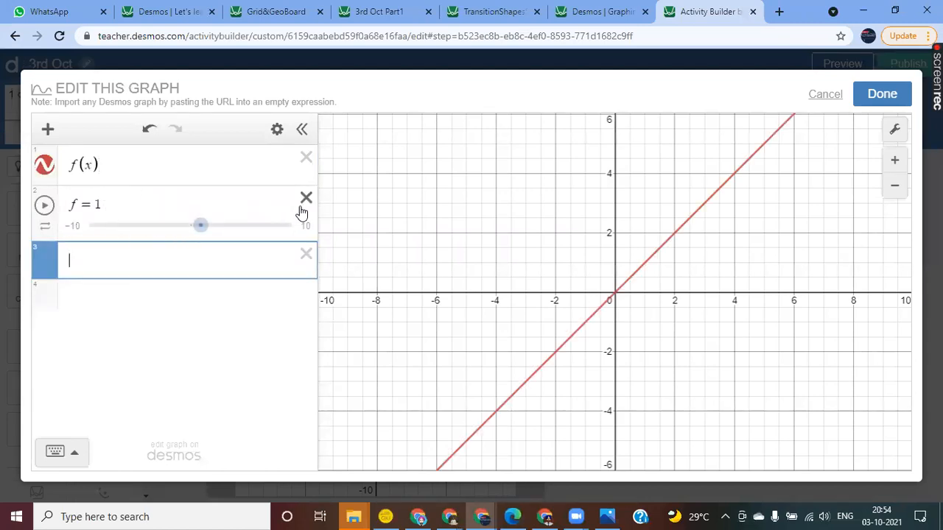
pyautogui.click(72, 163)
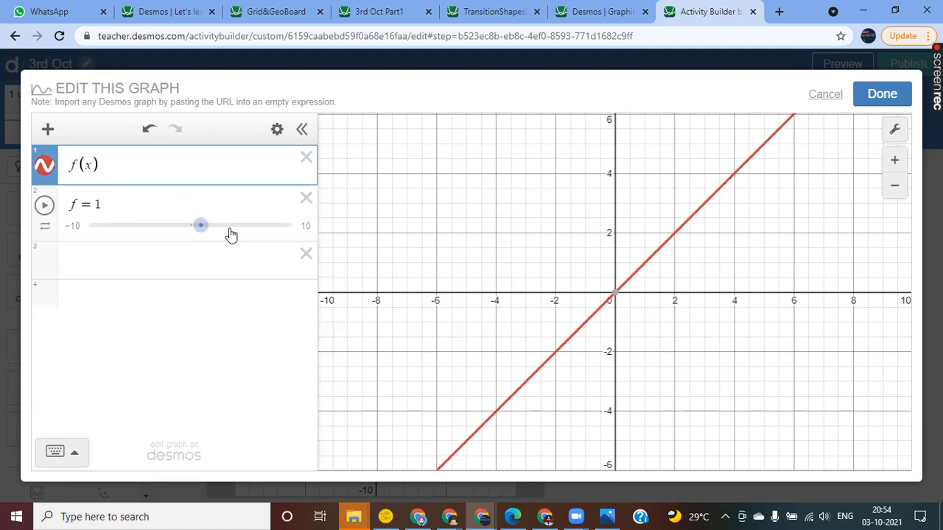
pyautogui.click(868, 98)
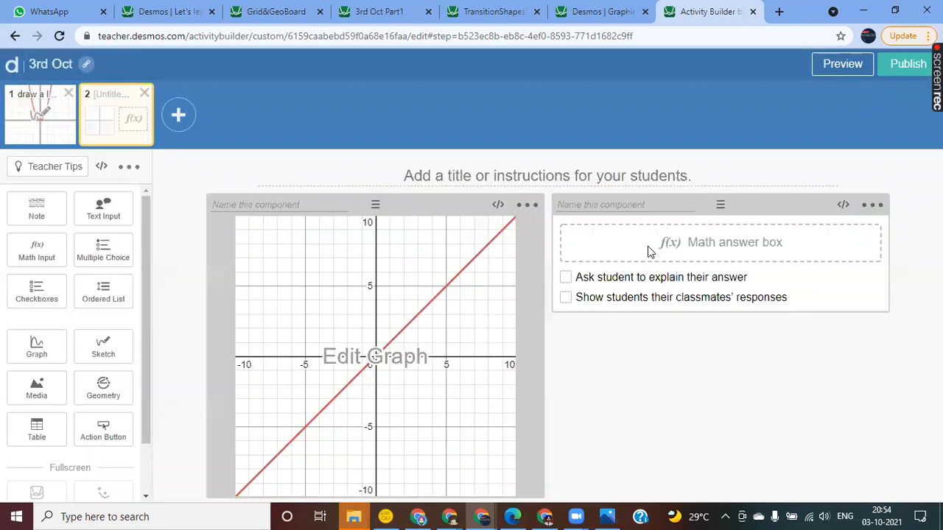
# Step: Name the math input component Input1 and the graph component Graph1
pyautogui.click(242, 206)
pyautogui.click(596, 206)
pyautogui.write('Input1')
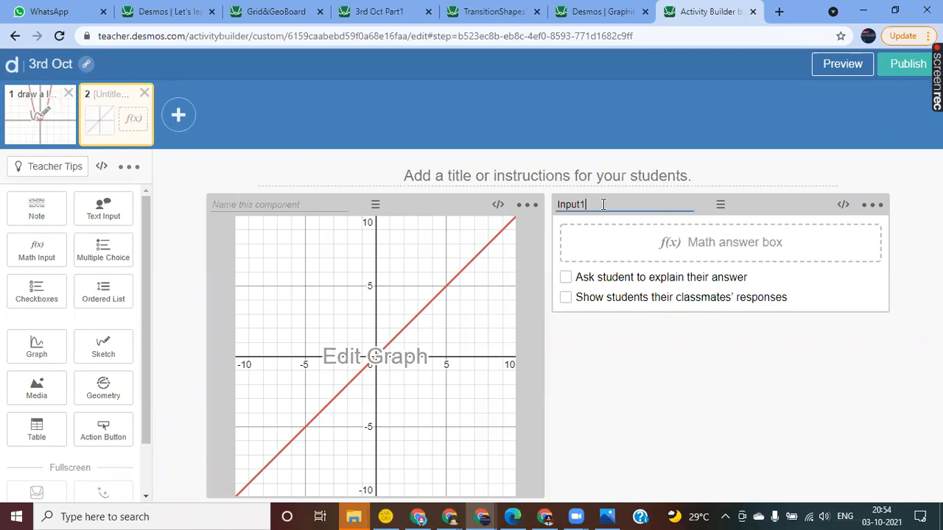
pyautogui.click(230, 206)
pyautogui.write('Graph1')
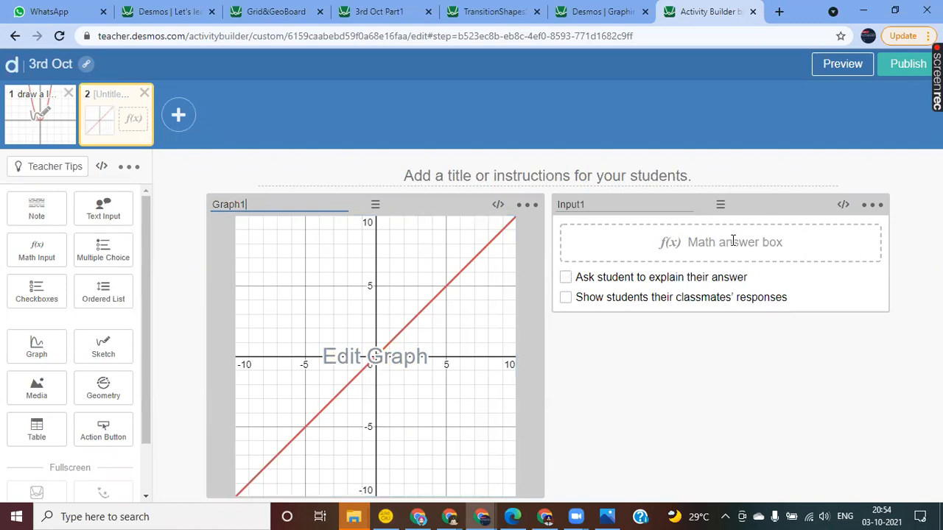
# Step: Preview the second screen, try xx in the answer box, clear it and close the preview
pyautogui.click(840, 65)
pyautogui.click(516, 140)
pyautogui.write('xx')
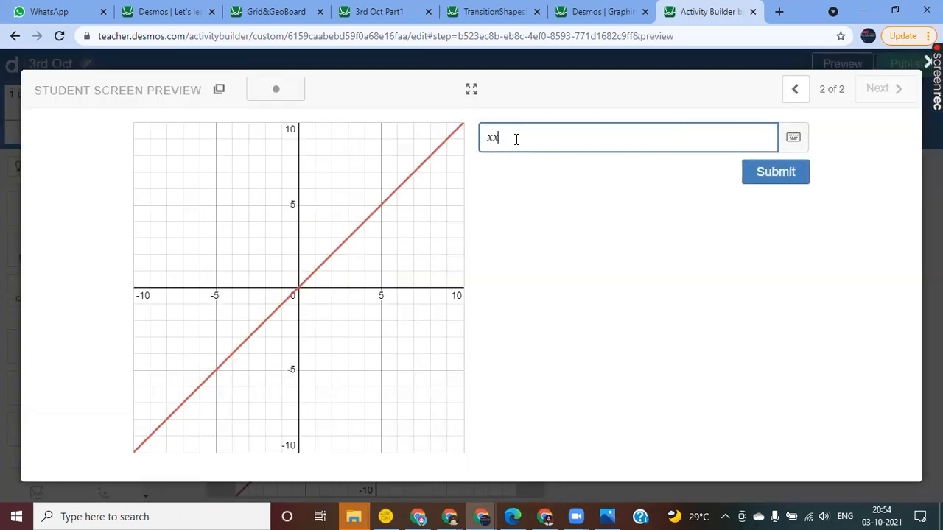
pyautogui.press('BackSpace')
pyautogui.press('BackSpace')
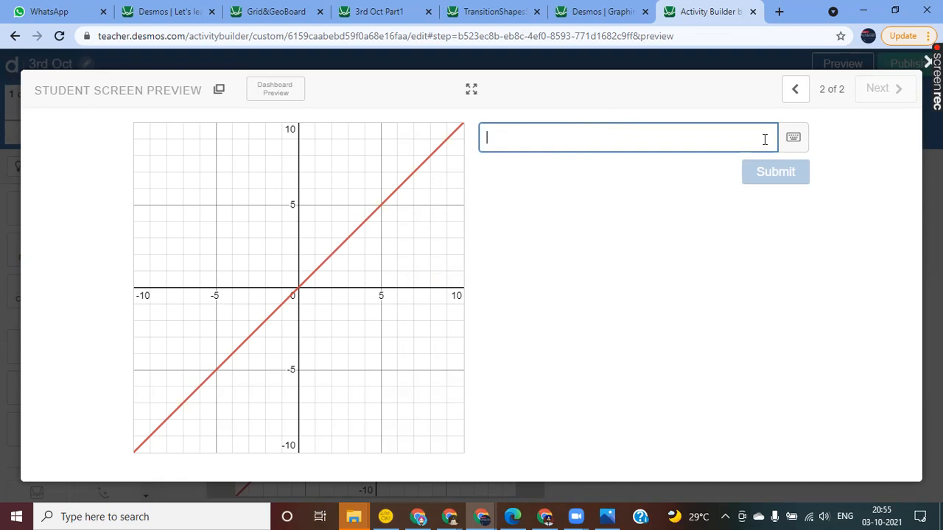
pyautogui.click(929, 62)
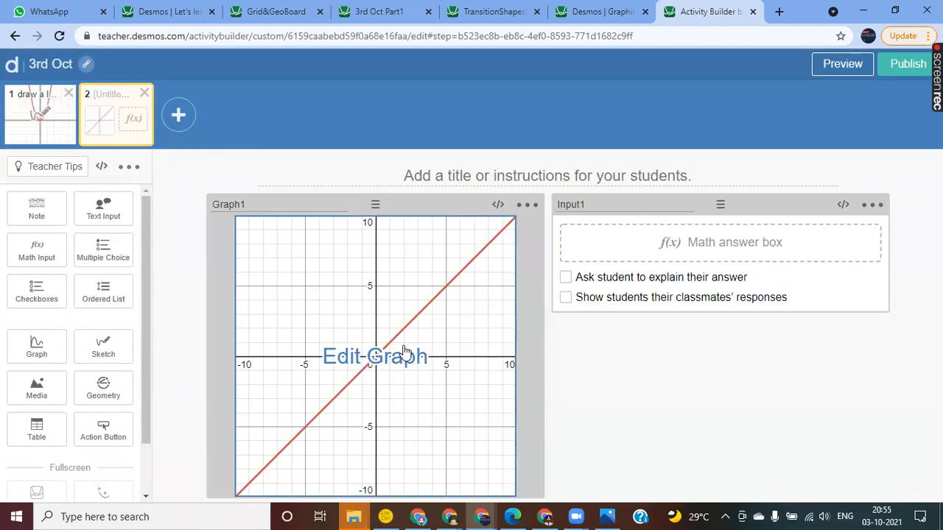
# Step: Open Graph1's Computation Layer script and begin it with function(`f`): simpleFunction()
pyautogui.click(497, 208)
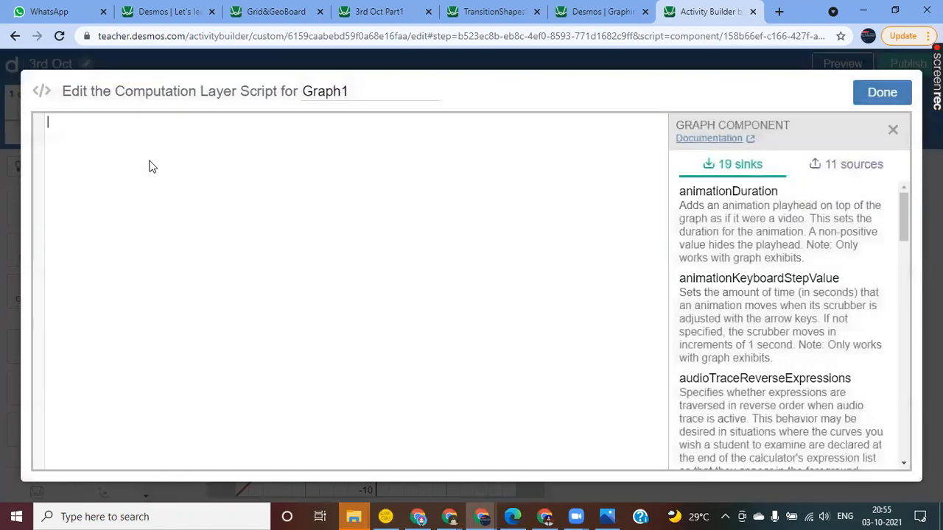
pyautogui.write('function(``):')
pyautogui.write('f')
pyautogui.write(' sim')
pyautogui.press('Tab')
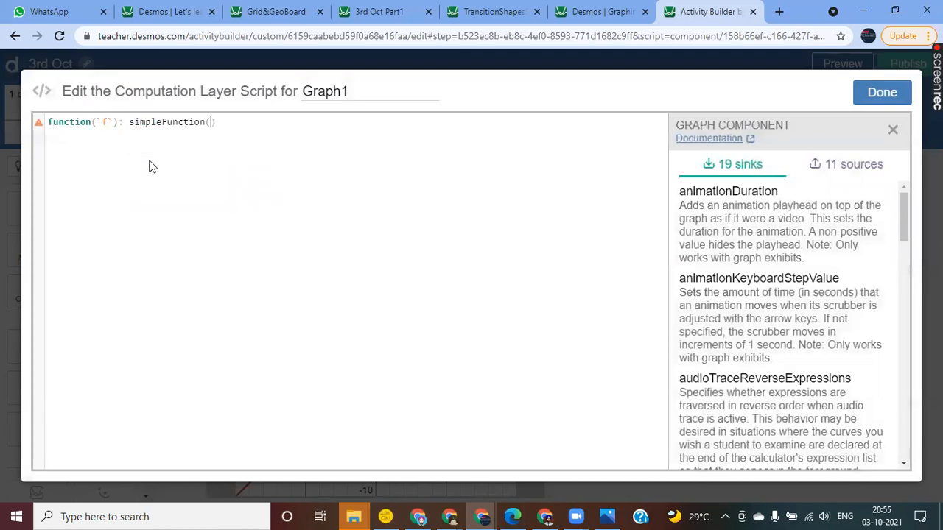
# Step: Use Input1.latex as the argument of simpleFunction and save Graph1's script
pyautogui.write('in')
pyautogui.press('BackSpace')
pyautogui.press('BackSpace')
pyautogui.write('In')
pyautogui.press('Tab')
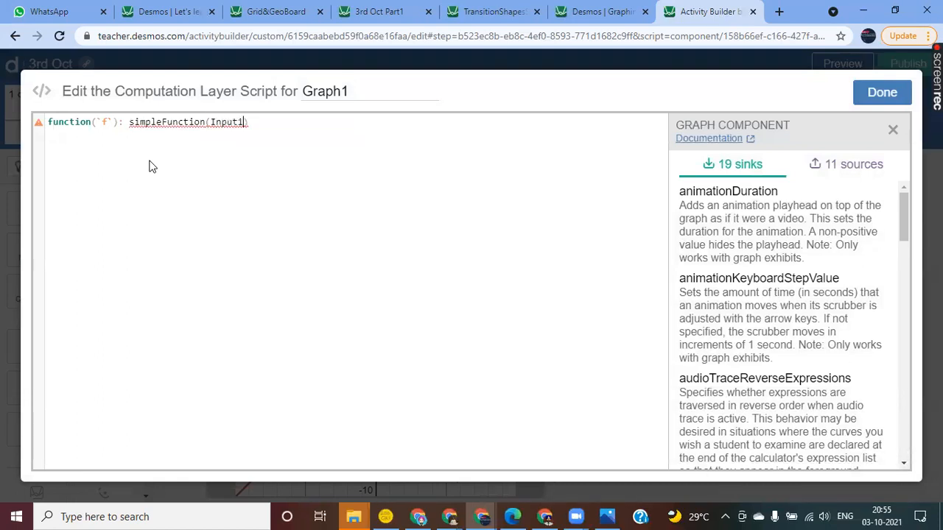
pyautogui.write('.')
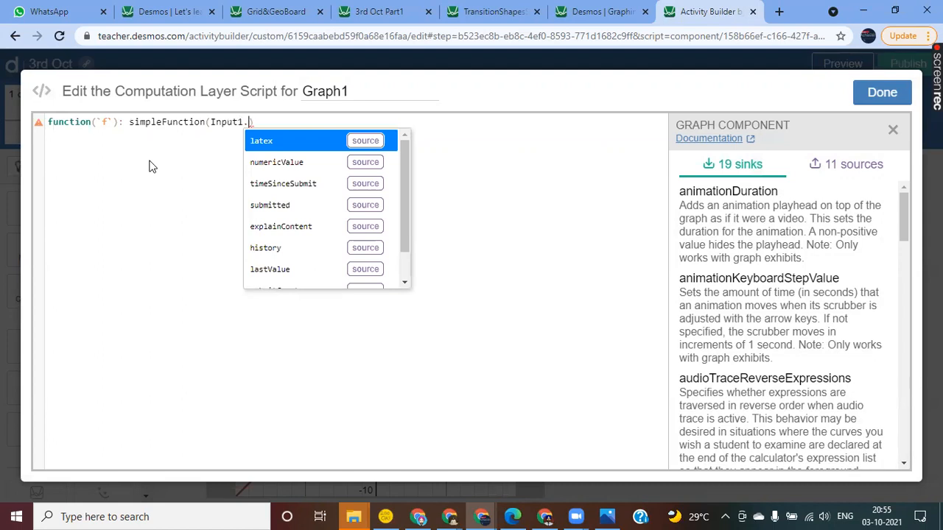
pyautogui.press('Tab')
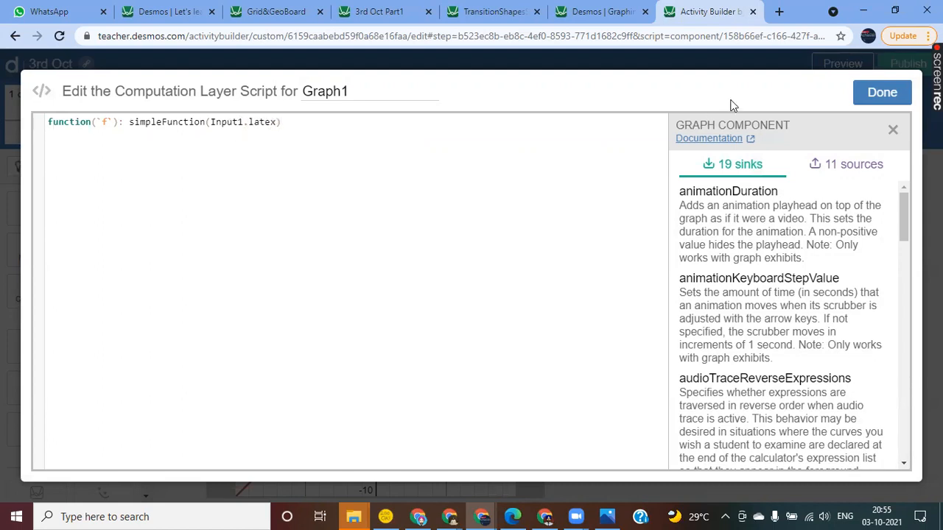
pyautogui.click(896, 100)
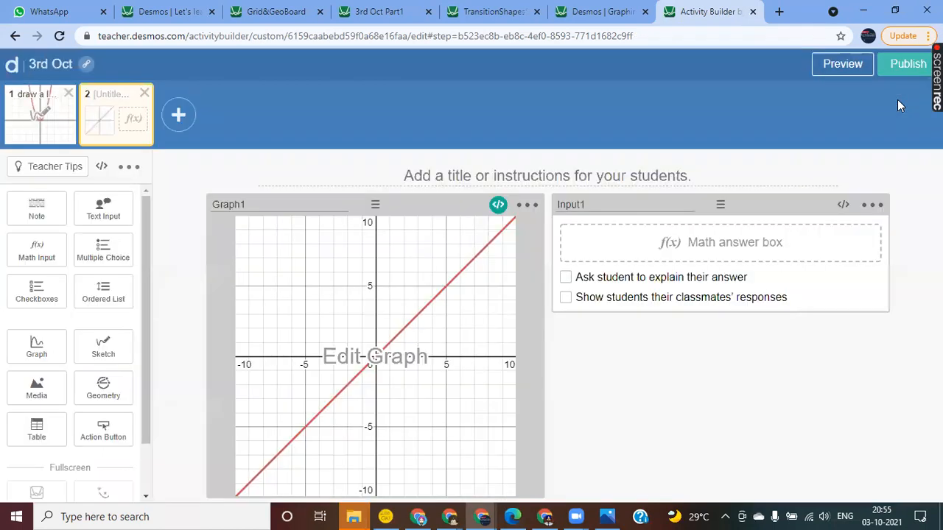
# Step: Preview the second screen and test the linked answer box with y=x and y=x^2
pyautogui.click(843, 66)
pyautogui.click(520, 143)
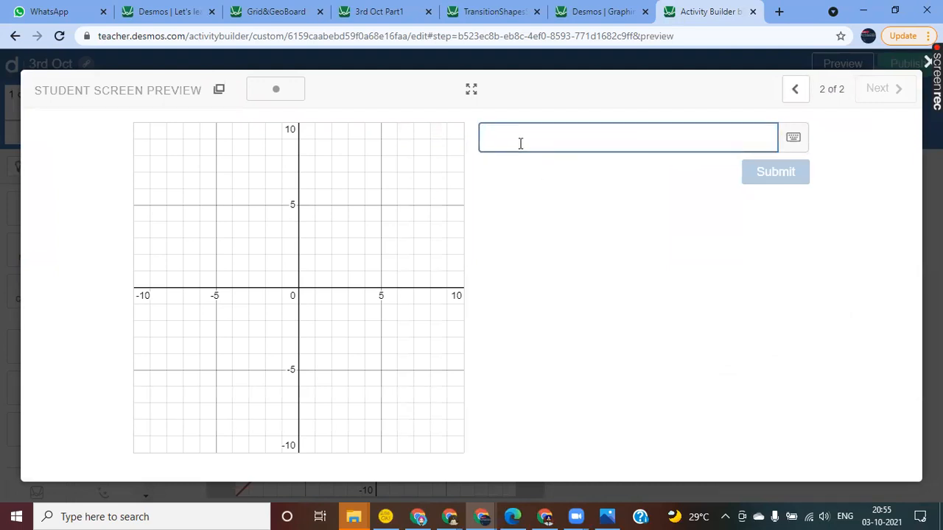
pyautogui.write('y=x')
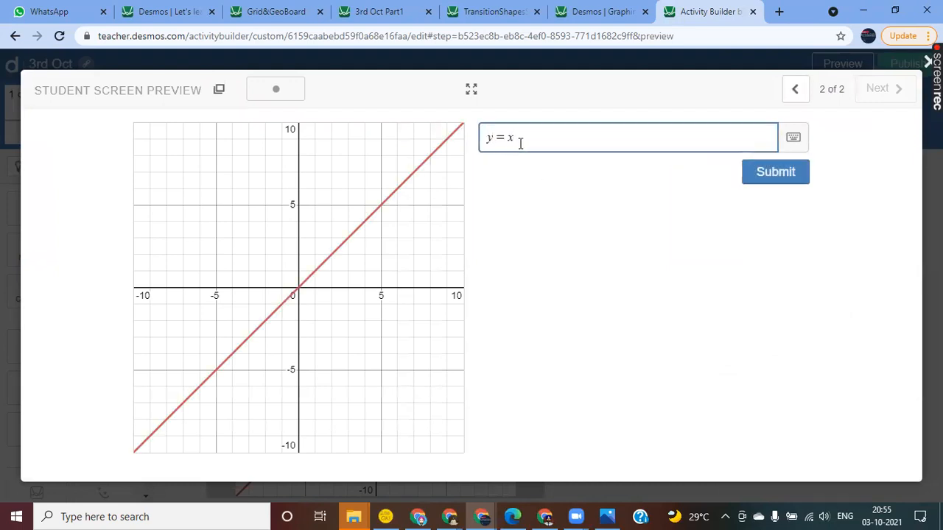
pyautogui.press('BackSpace')
pyautogui.write('x6')
pyautogui.press('BackSpace')
pyautogui.write('^2')
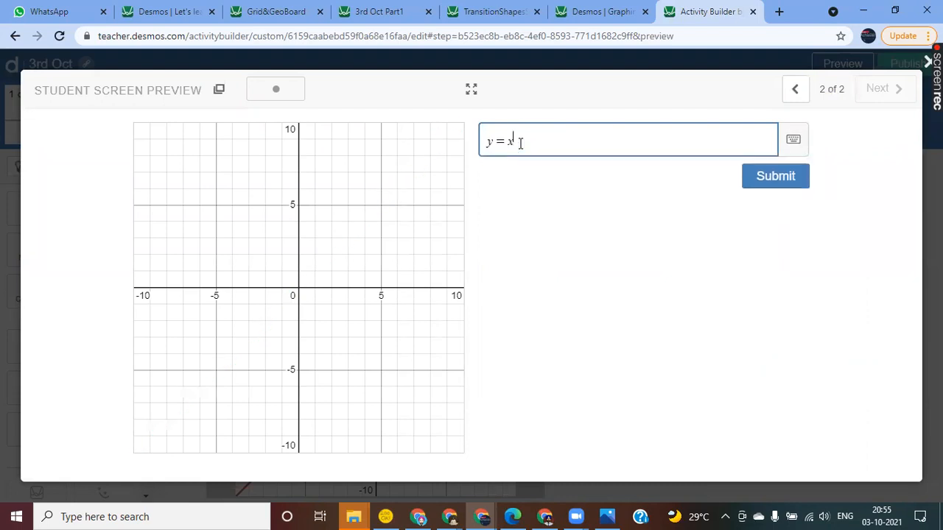
# Step: Replace the trial answer with sinx, clear the answer box and close the preview
pyautogui.press('BackSpace')
pyautogui.press('BackSpace')
pyautogui.press('BackSpace')
pyautogui.write('sinx')
pyautogui.press('BackSpace')
pyautogui.press('BackSpace')
pyautogui.press('BackSpace')
pyautogui.press('BackSpace')
pyautogui.press('BackSpace')
pyautogui.press('BackSpace')
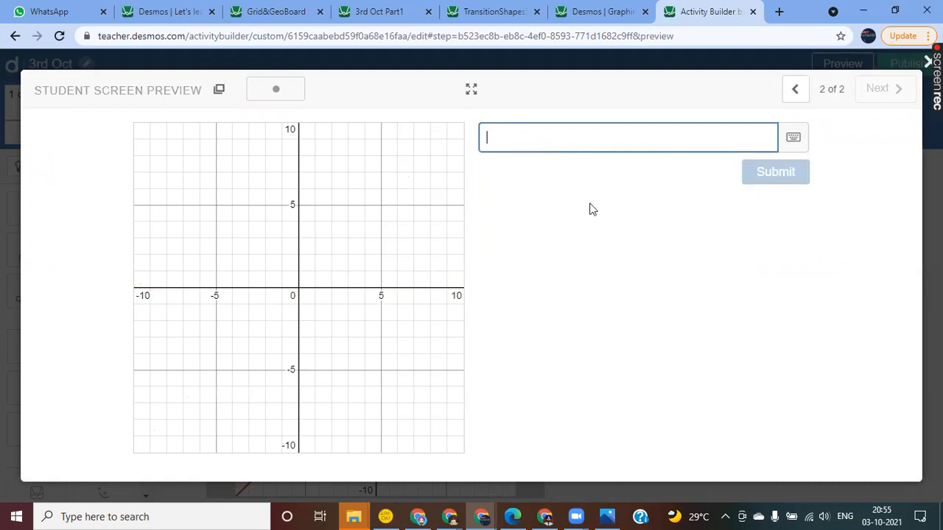
pyautogui.press('Escape')
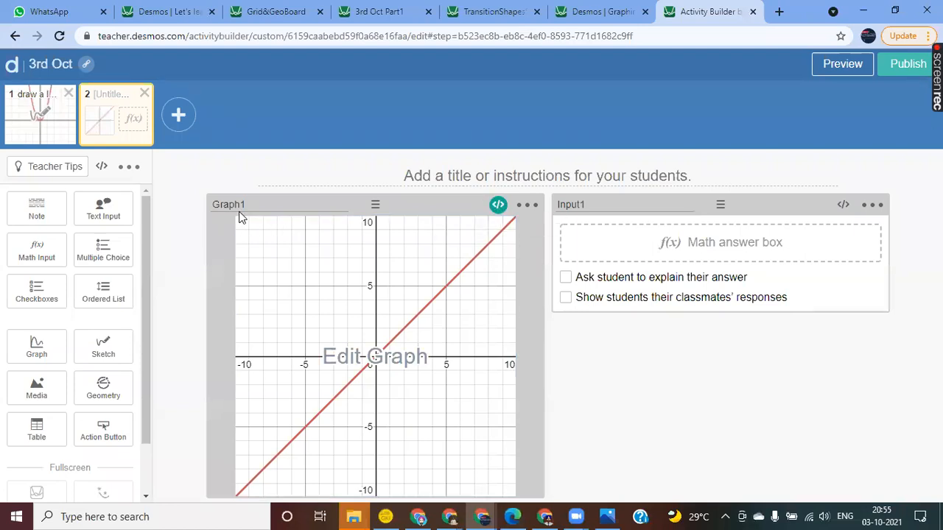
# Step: Review Graph1's script and close it, glancing at the graphing calculator page before returning to the activity
pyautogui.click(499, 206)
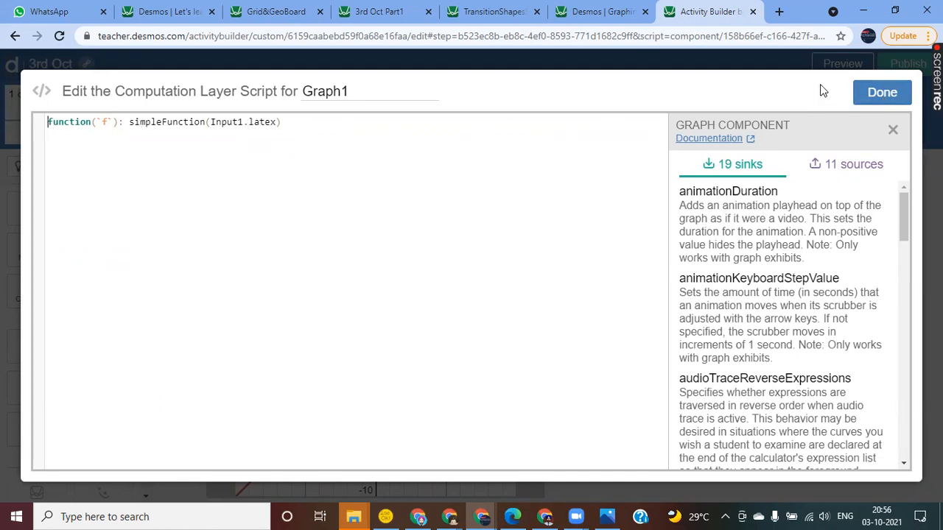
pyautogui.click(882, 99)
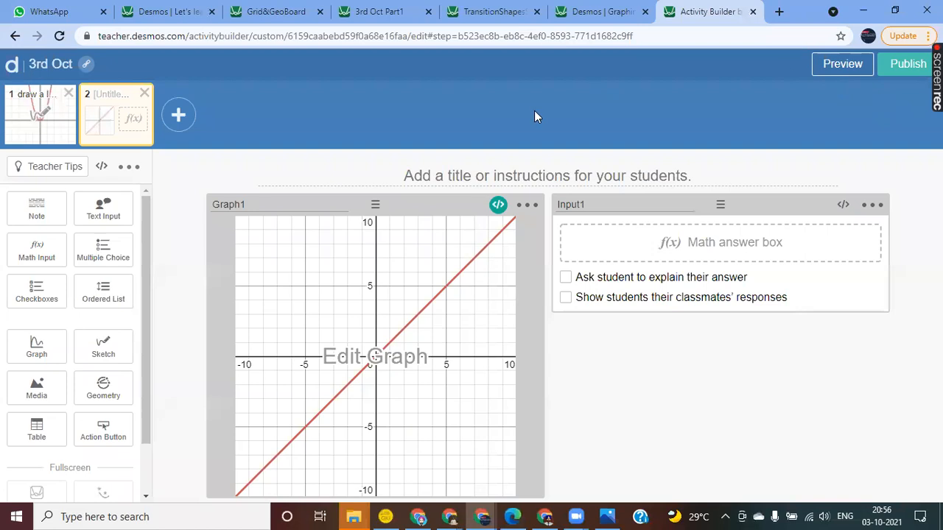
pyautogui.click(593, 12)
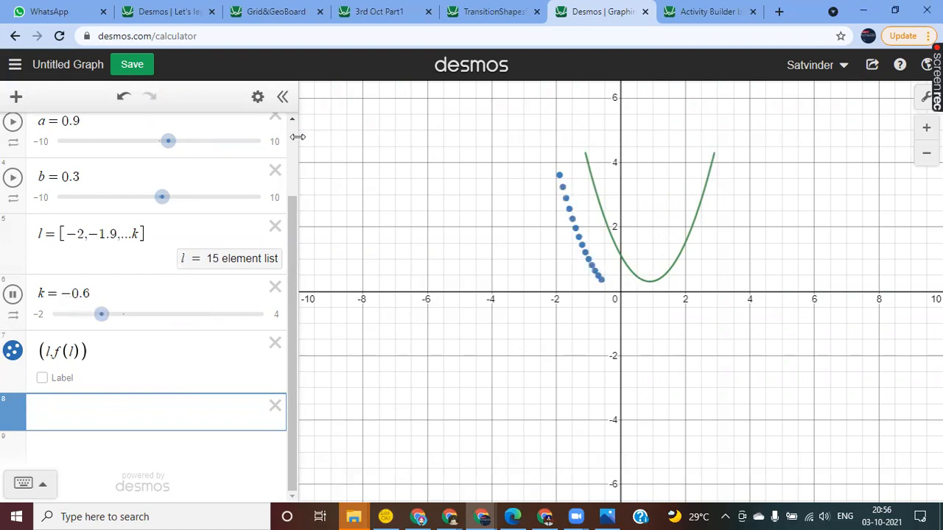
pyautogui.click(687, 12)
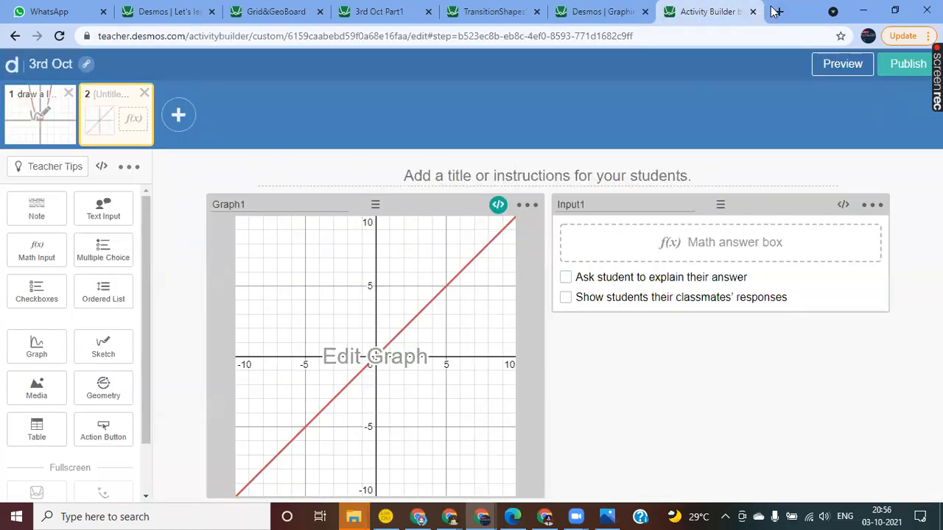
# Step: Add a third screen with a graph component, opening its graph editor and cancelling without any expression
pyautogui.click(179, 116)
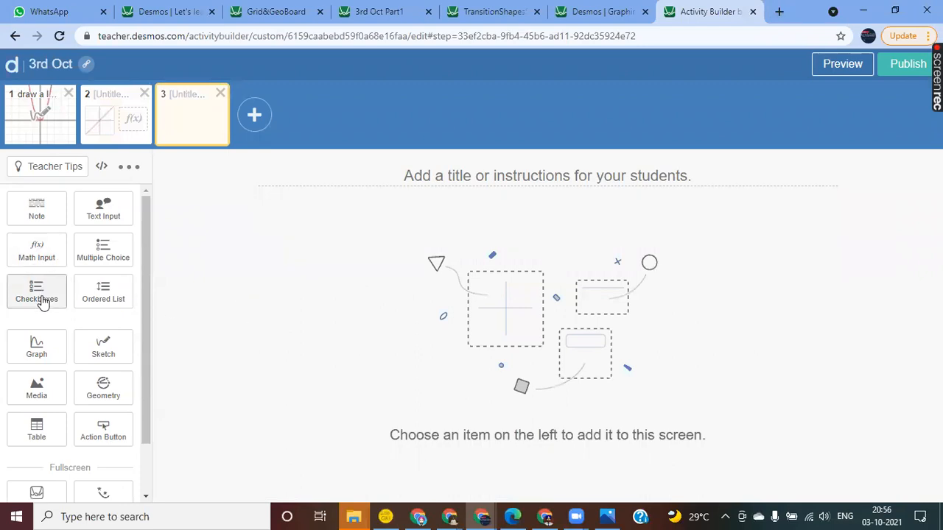
pyautogui.click(40, 343)
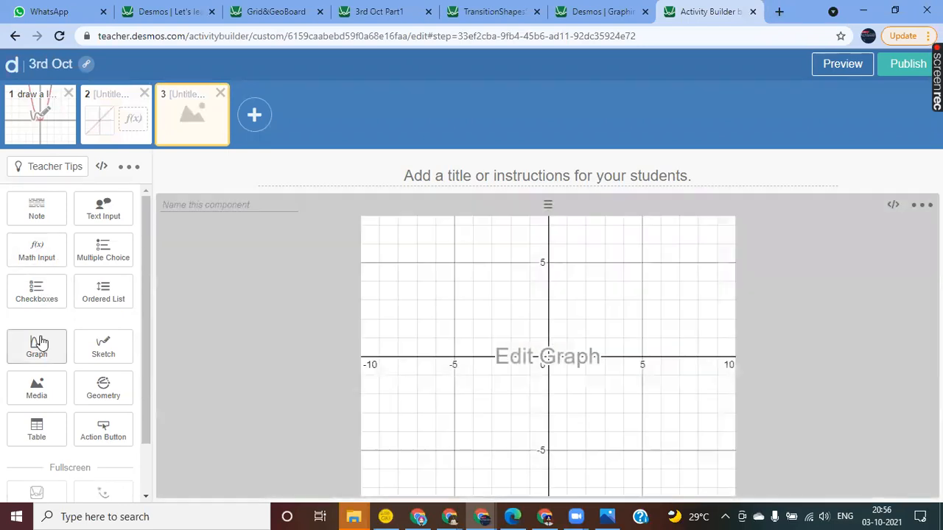
pyautogui.click(558, 355)
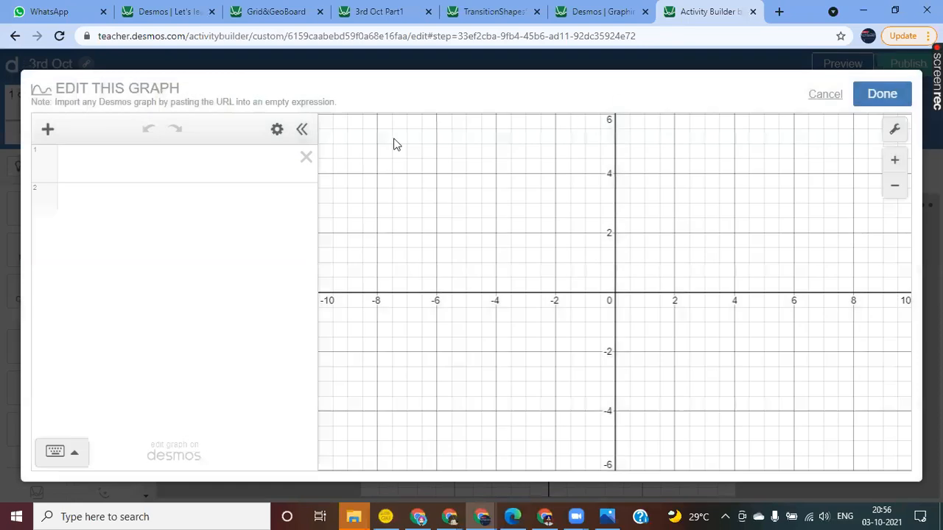
pyautogui.click(823, 96)
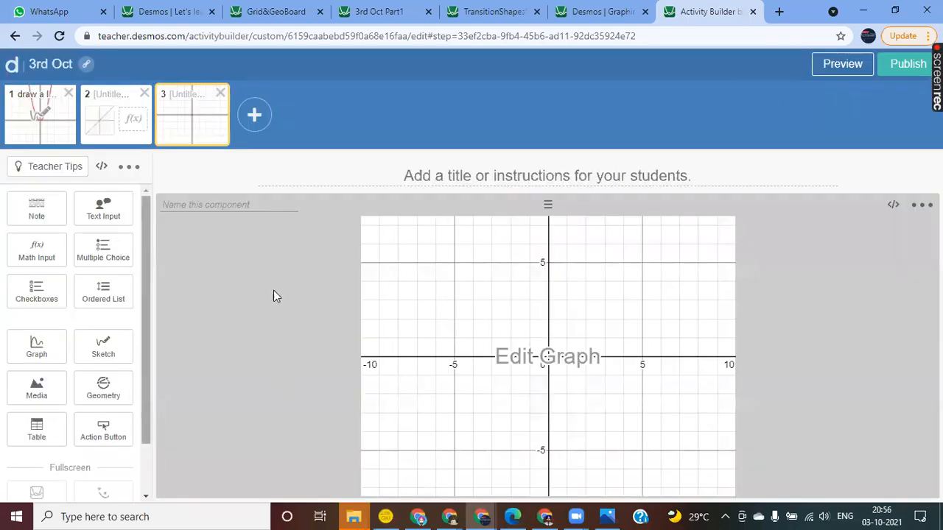
# Step: Add a fourth screen containing the fullscreen Graphing Calc component
pyautogui.click(255, 126)
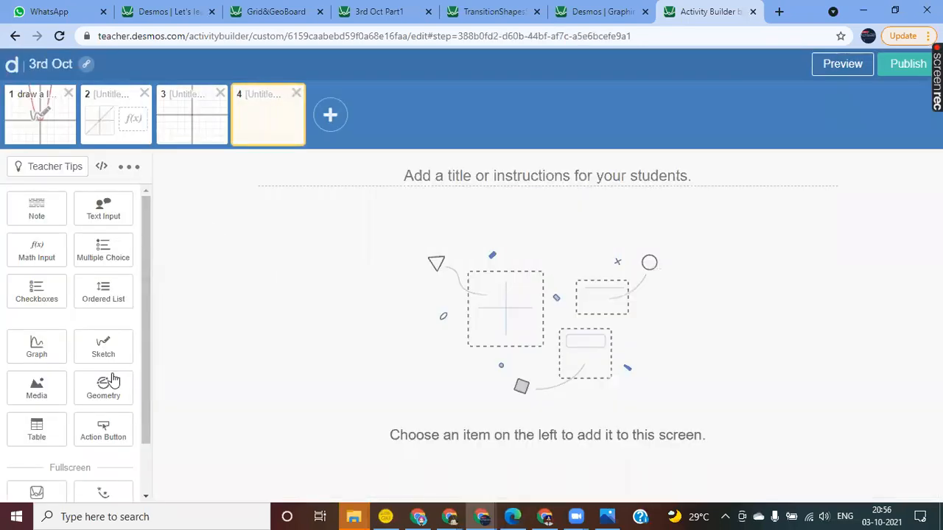
pyautogui.scroll(-1, 110, 377)
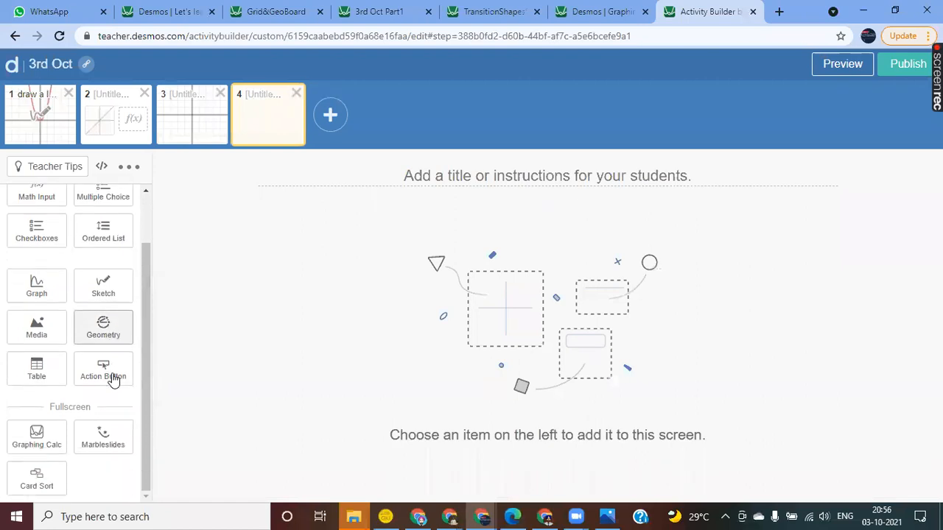
pyautogui.click(37, 448)
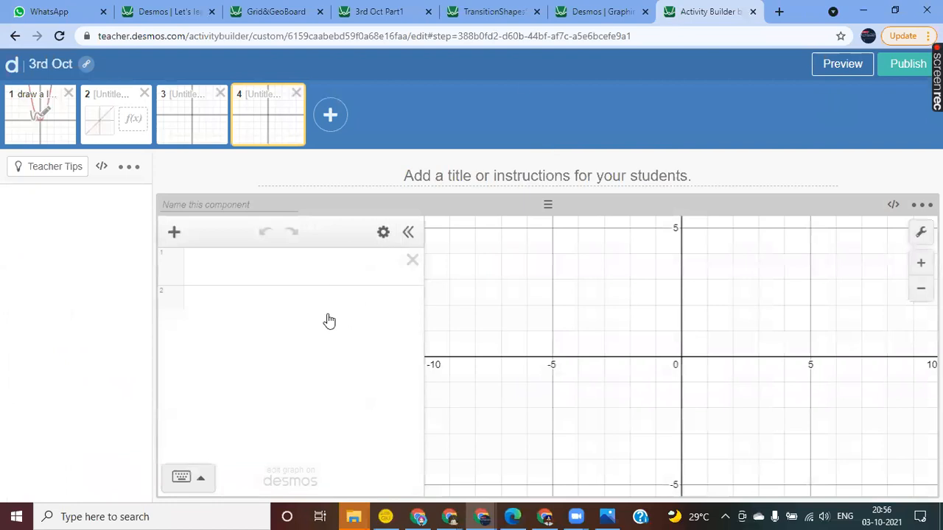
# Step: Open the standalone Desmos Graphing Calculator in a new browser tab
pyautogui.click(220, 268)
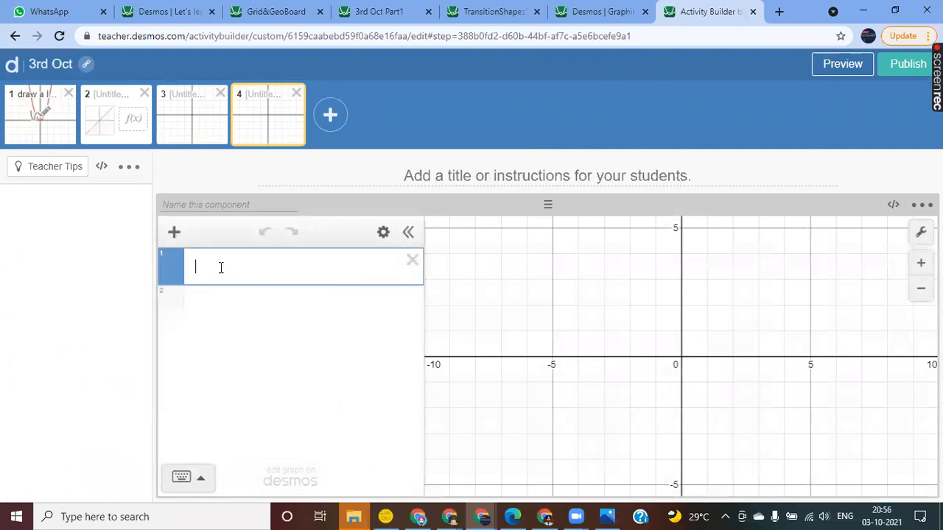
pyautogui.click(779, 11)
pyautogui.write('de')
pyautogui.press('Return')
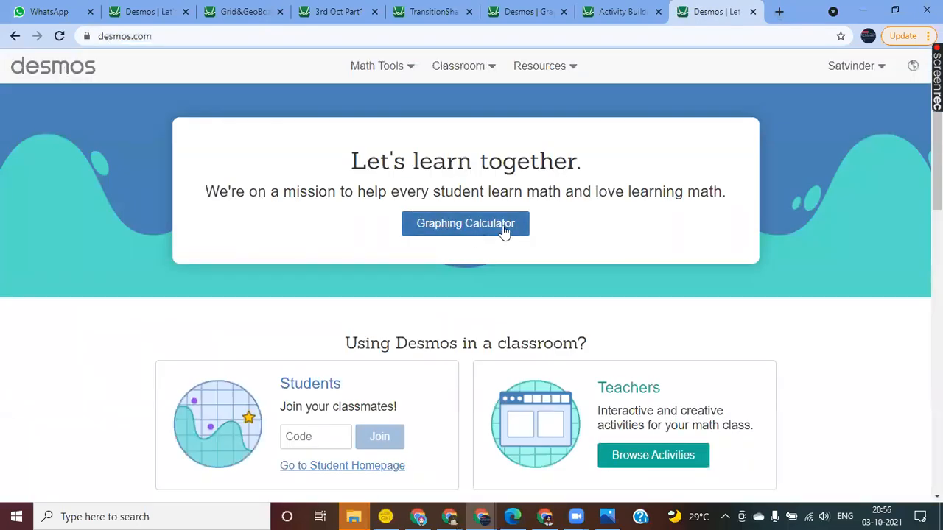
pyautogui.click(439, 230)
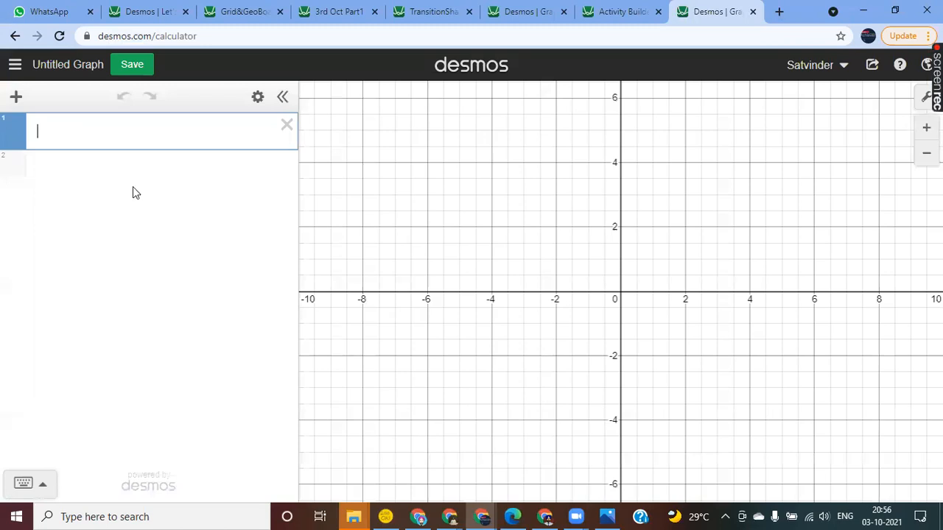
# Step: Insert a table into the blank graph and enter its first point as x 0, y 2
pyautogui.click(17, 103)
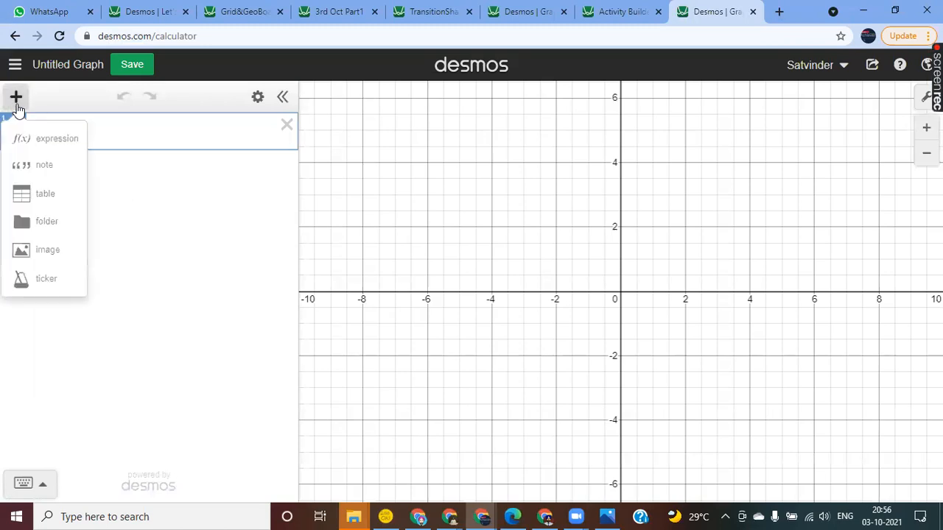
pyautogui.click(45, 196)
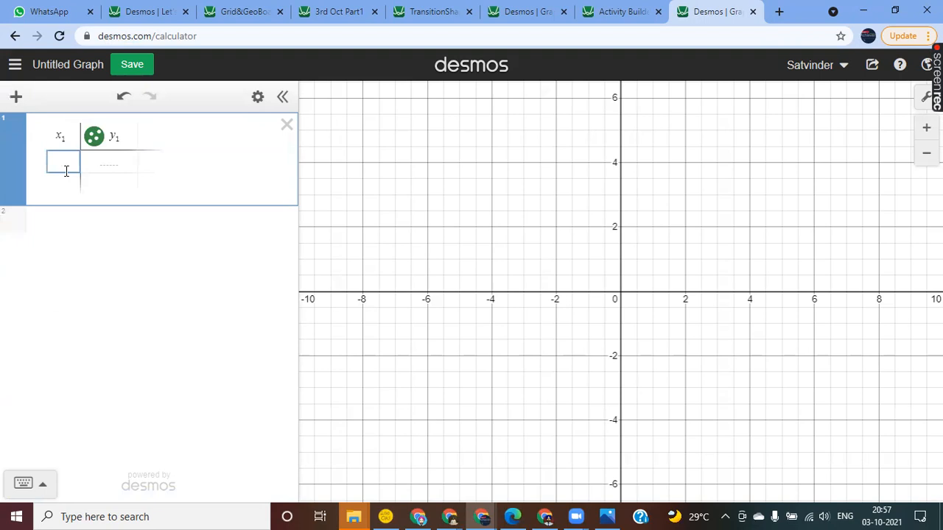
pyautogui.write('0')
pyautogui.press('Tab')
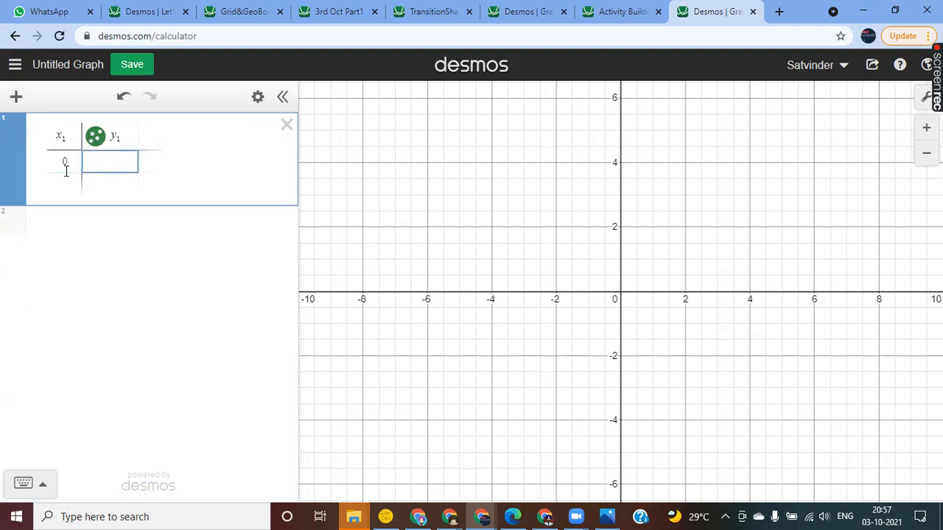
pyautogui.write('2')
pyautogui.press('Tab')
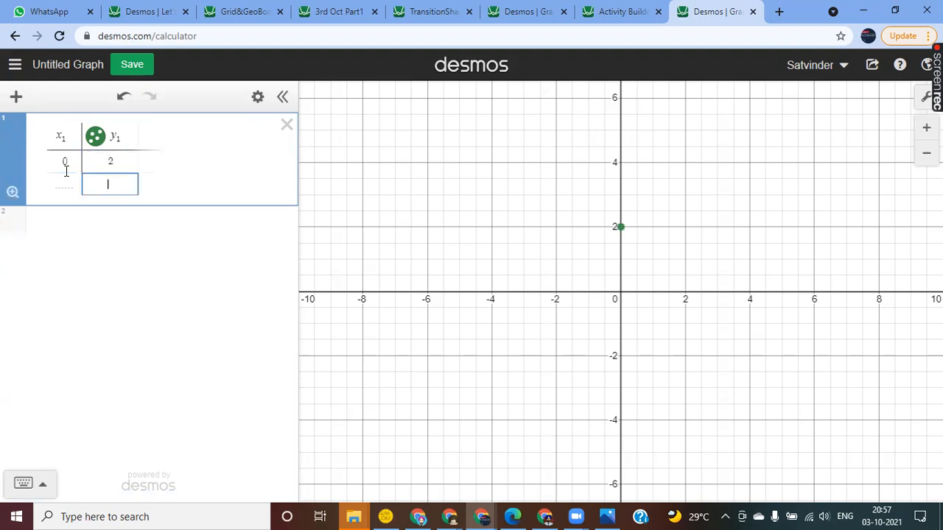
# Step: Extend the table's x column with the values 1 through 5
pyautogui.write('1')
pyautogui.press('Return')
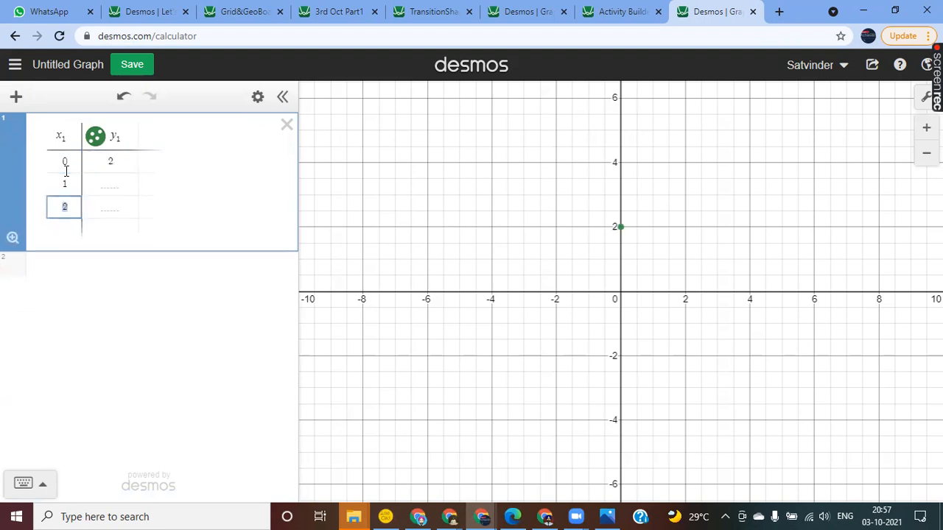
pyautogui.press('Return')
pyautogui.press('Return')
pyautogui.press('Return')
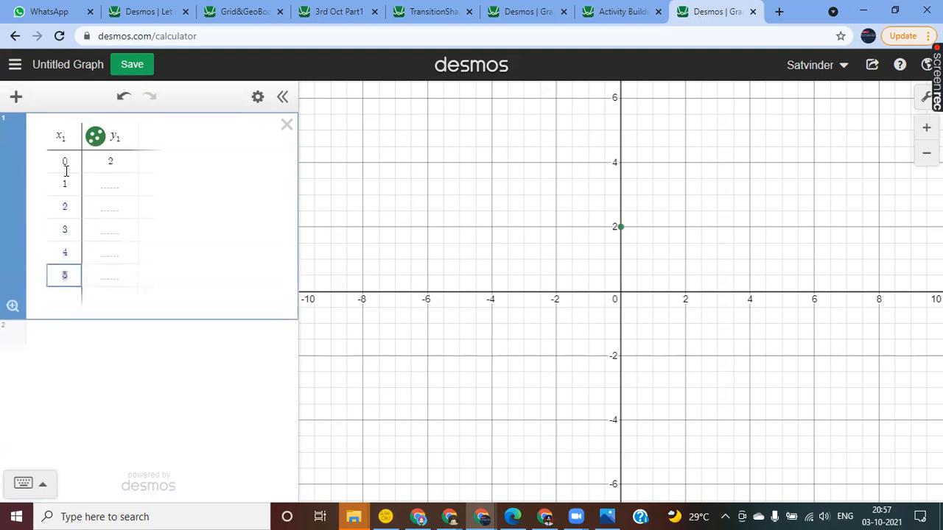
# Step: Fill the y values for x 1 to 5 with 3, 4, 2, 2 and 3
pyautogui.click(115, 189)
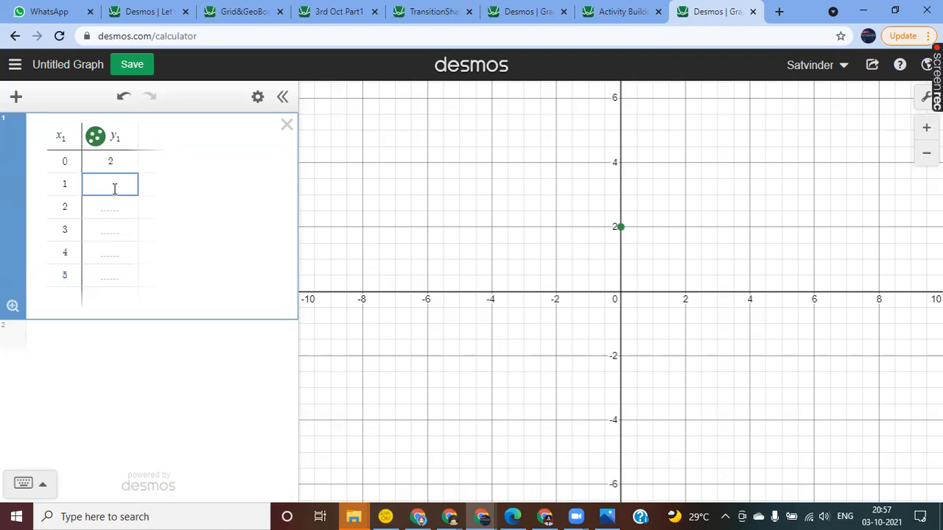
pyautogui.write('3')
pyautogui.press('Return')
pyautogui.write('4')
pyautogui.press('Return')
pyautogui.write('2')
pyautogui.press('Return')
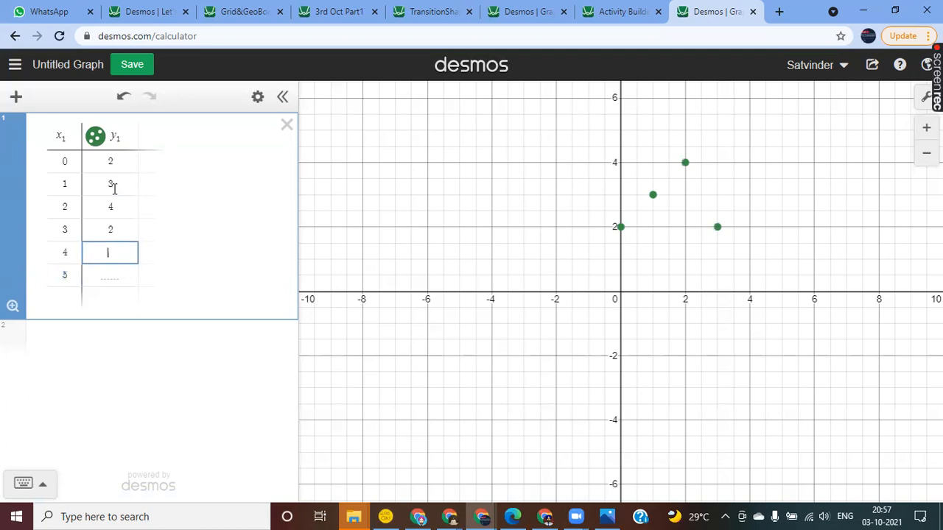
pyautogui.write('2')
pyautogui.press('Return')
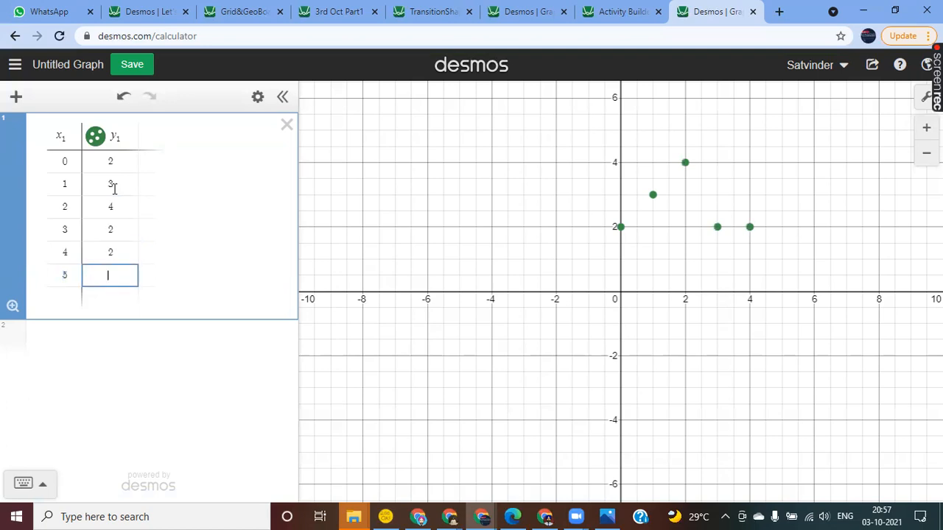
pyautogui.write('3')
pyautogui.press('Return')
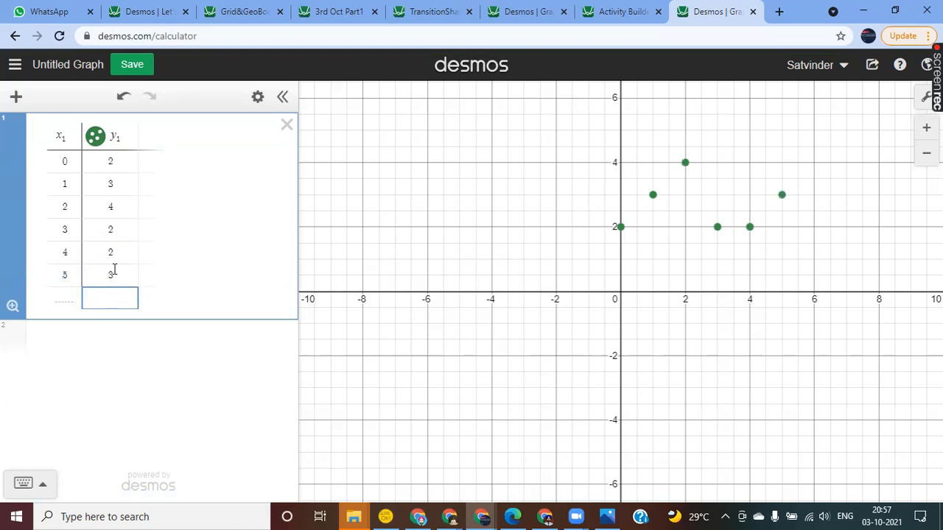
pyautogui.click(91, 337)
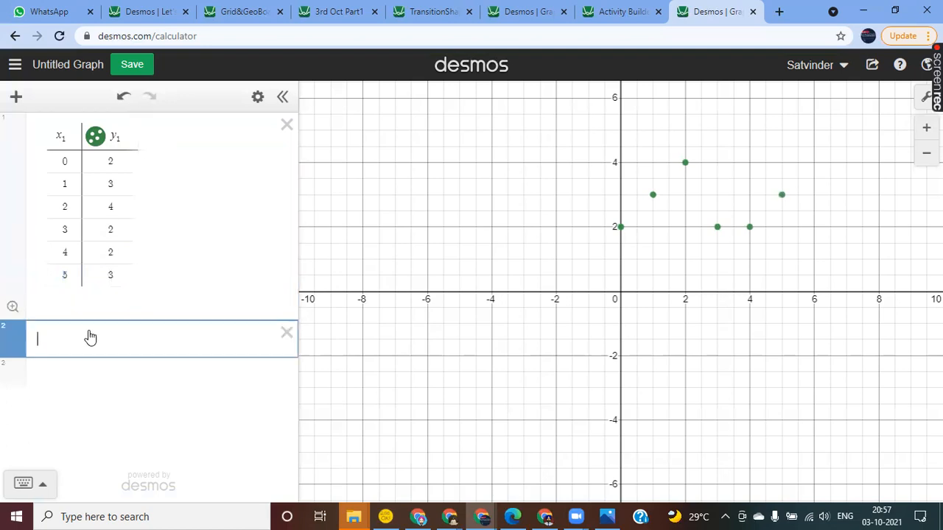
pyautogui.moveTo(669, 273); pyautogui.dragTo(543, 318)
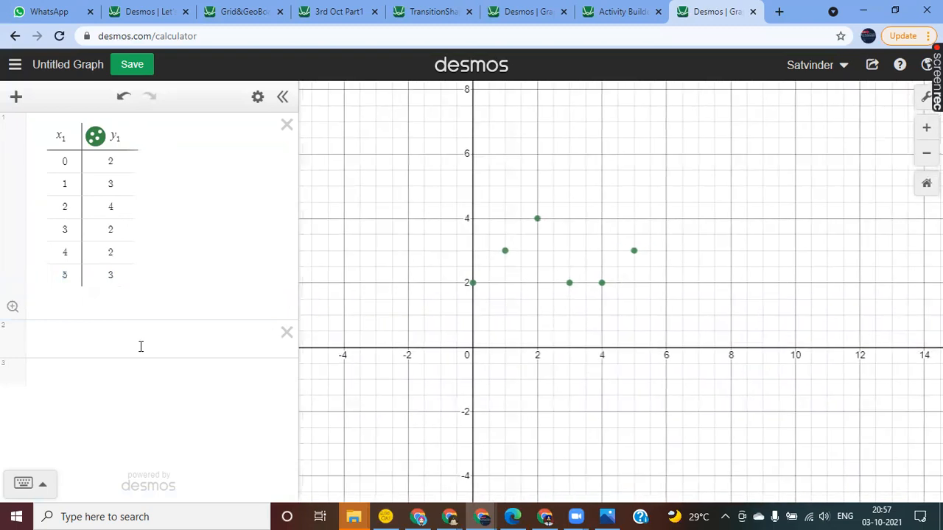
# Step: Show the on-screen math keypad and enter y₁ in the expression row below the table
pyautogui.click(97, 340)
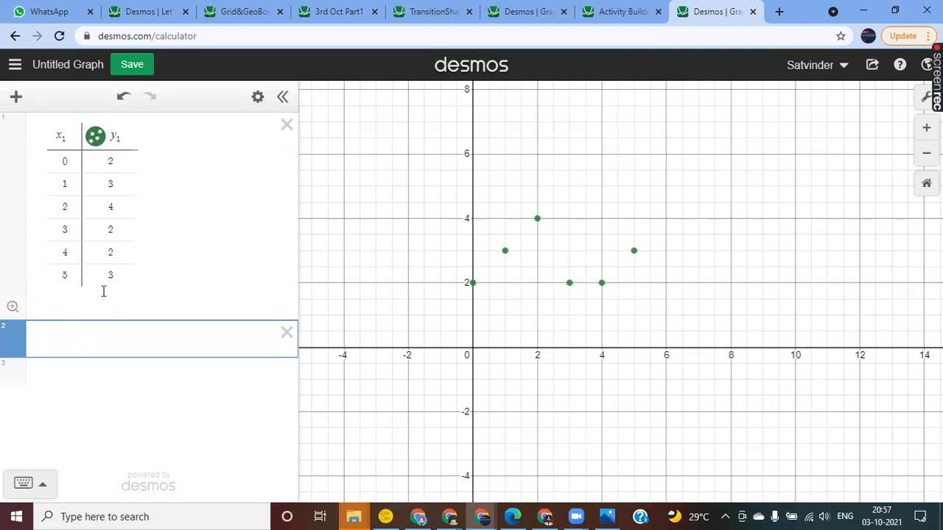
pyautogui.click(42, 488)
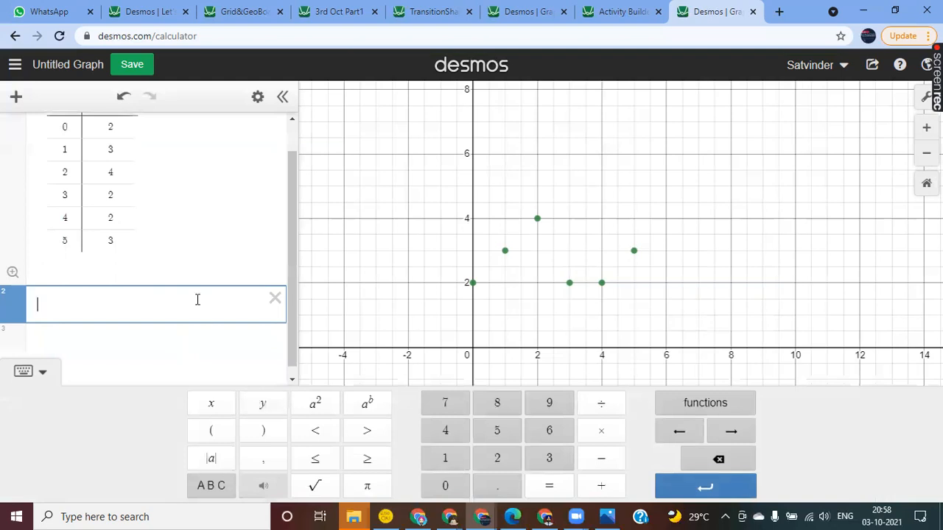
pyautogui.scroll(1, 198, 300)
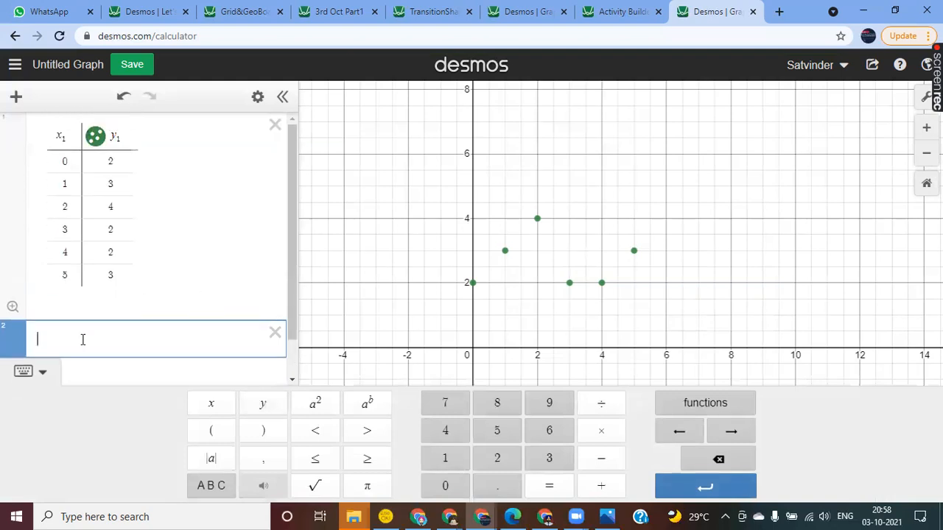
pyautogui.write('y1')
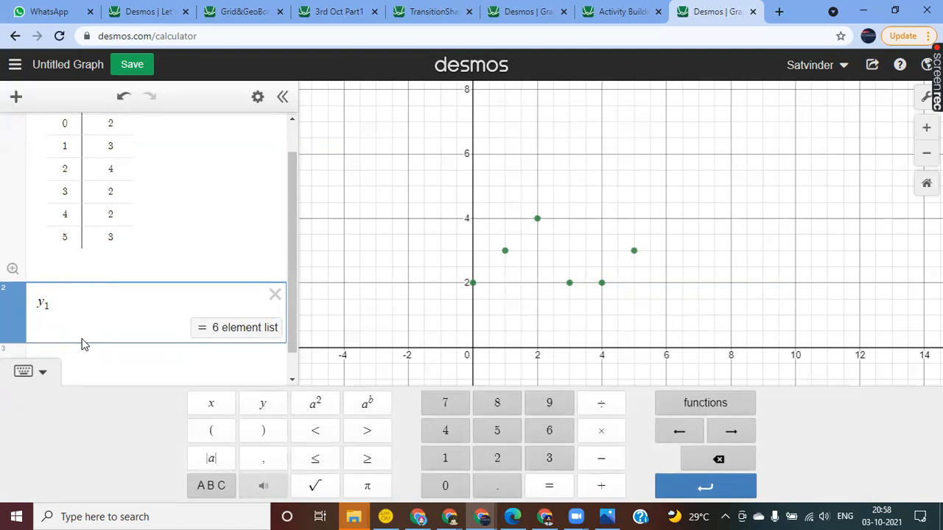
pyautogui.scroll(1, 143, 298)
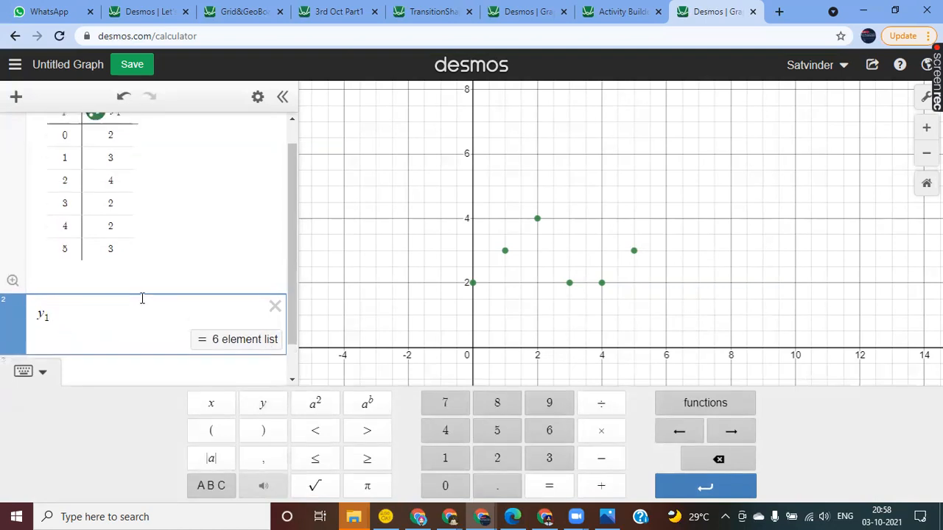
pyautogui.scroll(1, 142, 298)
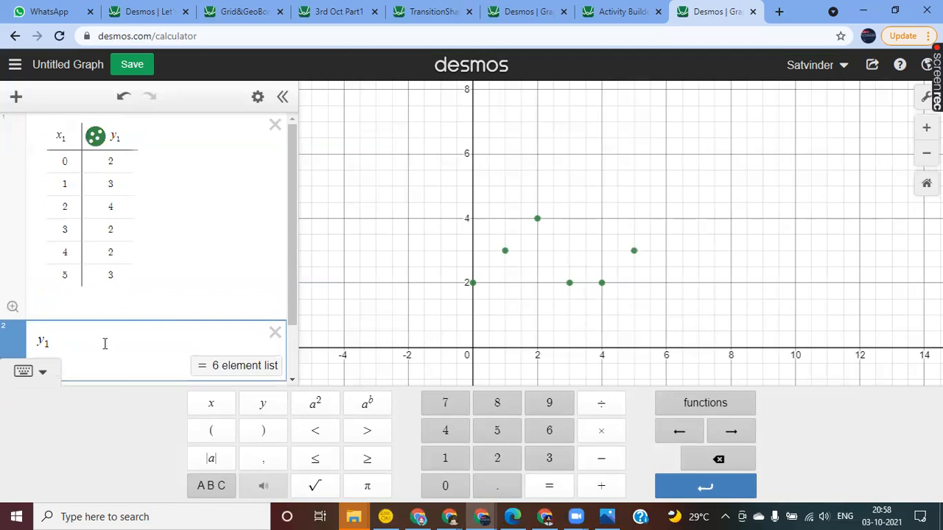
# Step: Append the regression symbol ~ and the parameter a to y₁, using the letter keypad, and hide the keypad
pyautogui.scroll(-2, 105, 343)
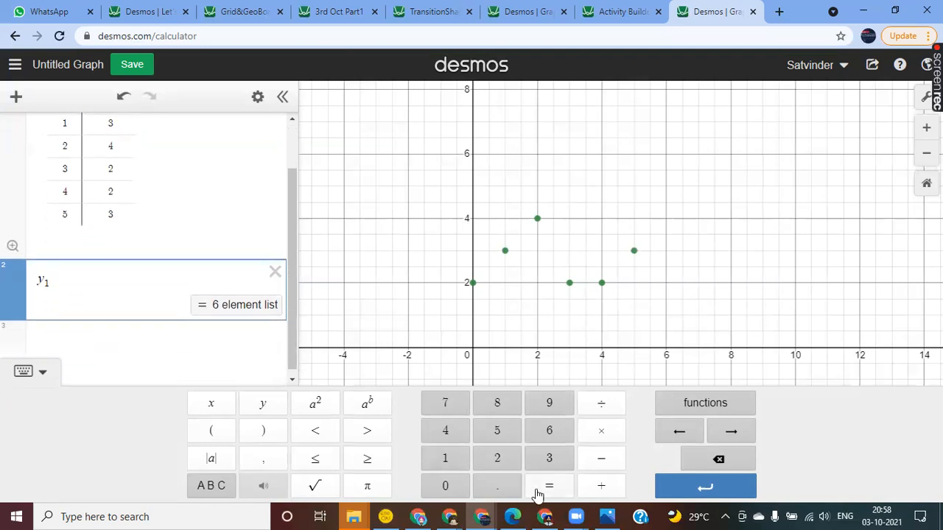
pyautogui.click(208, 488)
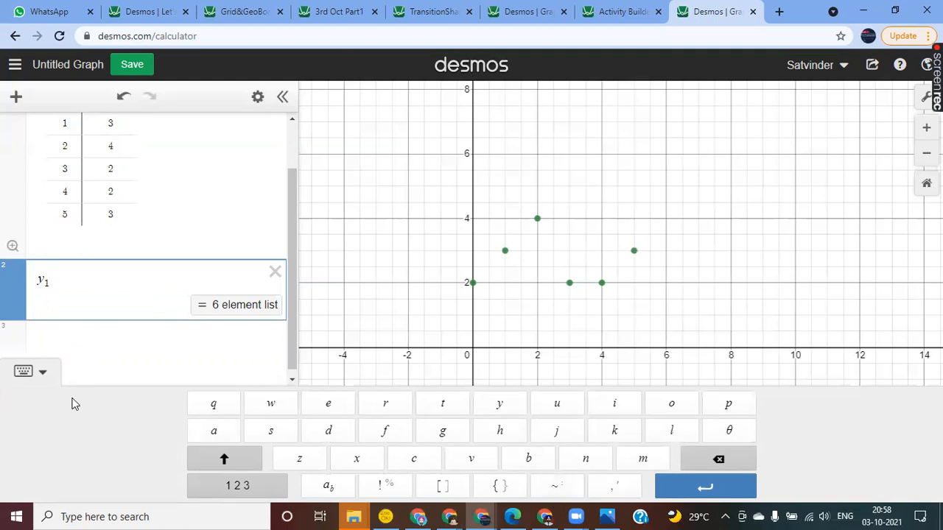
pyautogui.click(559, 496)
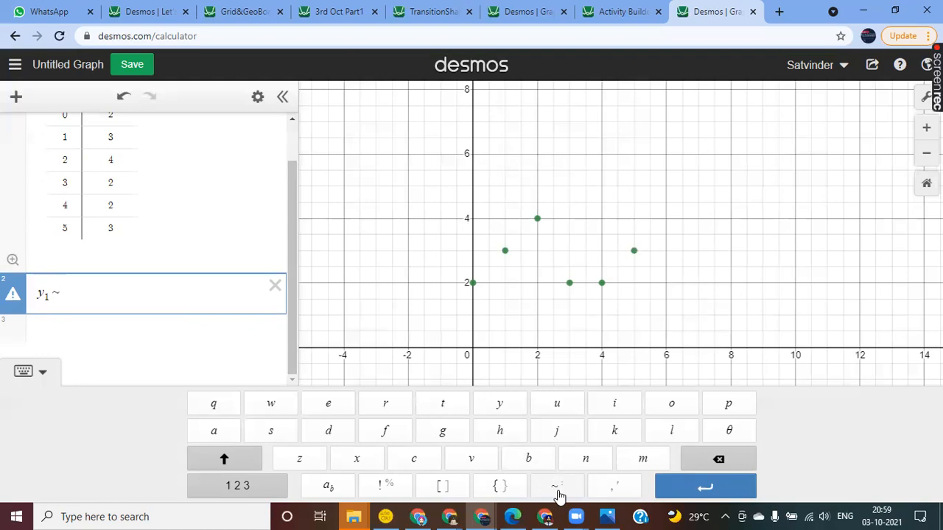
pyautogui.write('d')
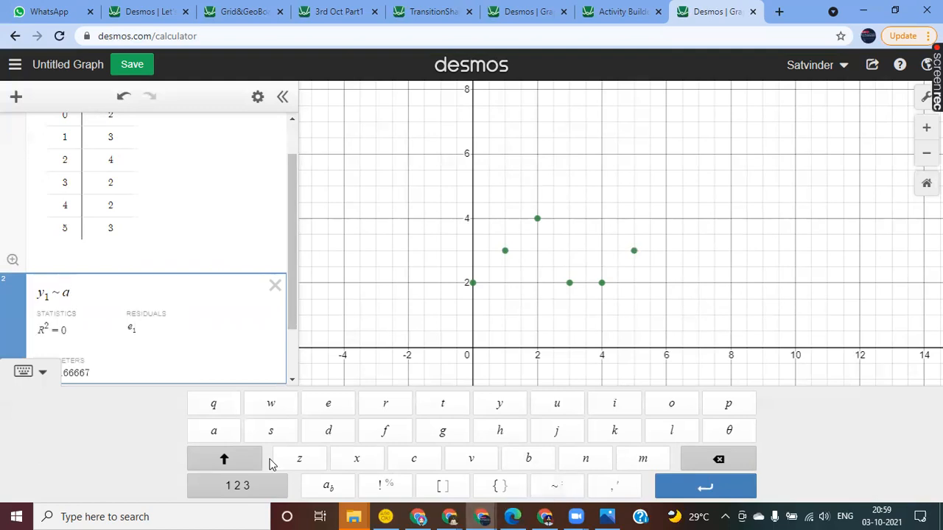
pyautogui.click(42, 375)
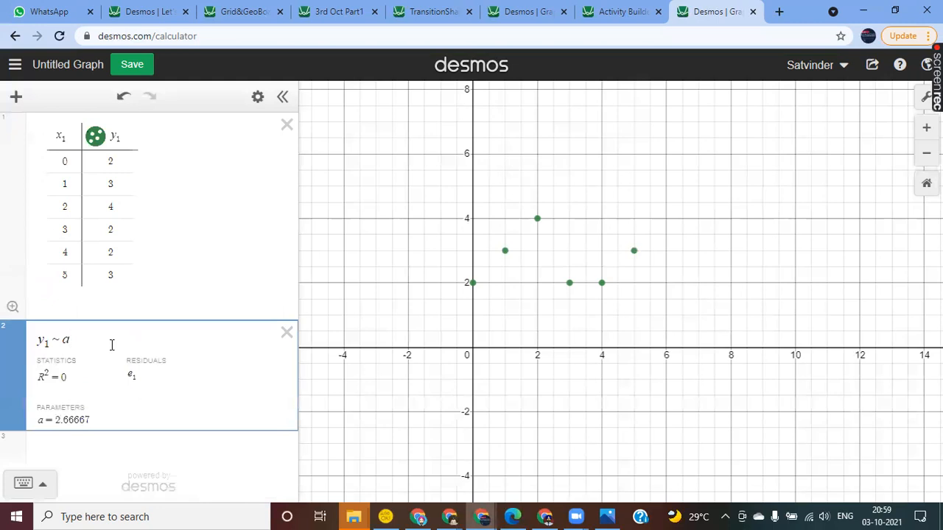
# Step: Extend the regression model to y₁ ~ ax₁³ + bx₁²
pyautogui.write('x')
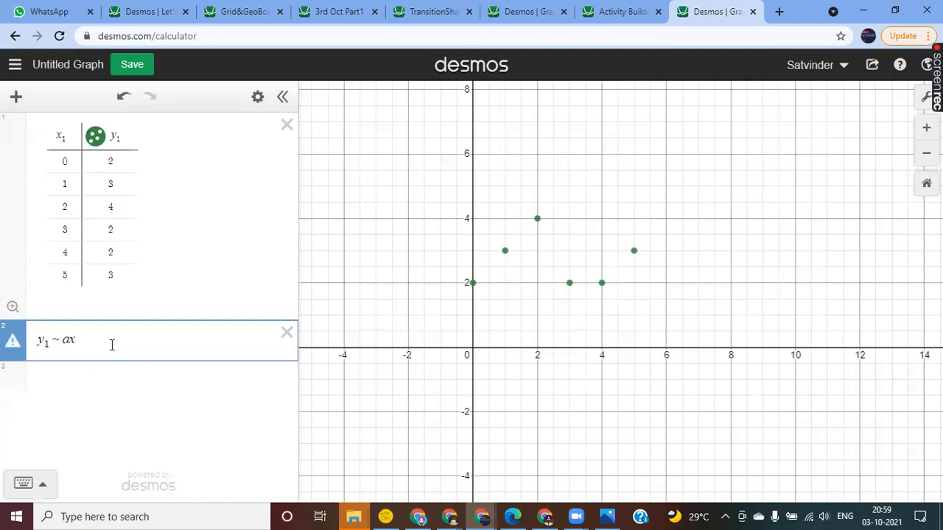
pyautogui.write('_1^3 ')
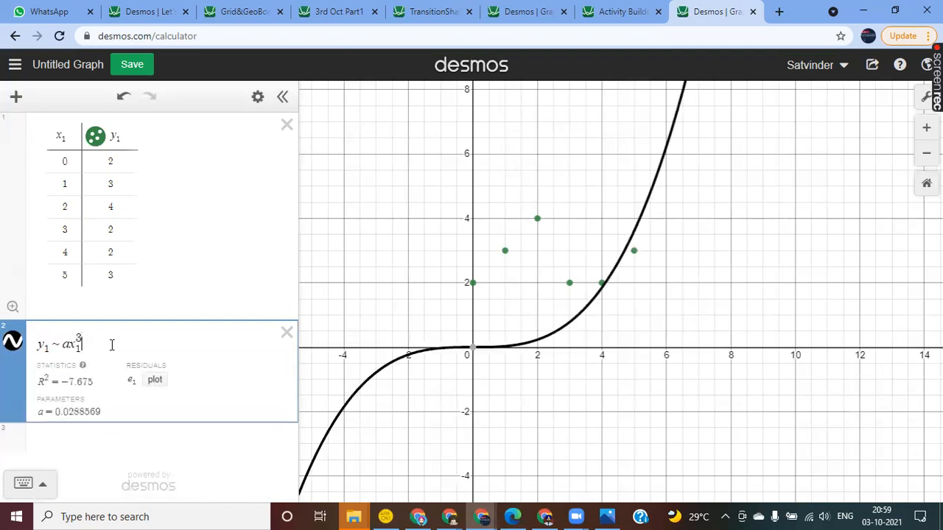
pyautogui.write('+ ')
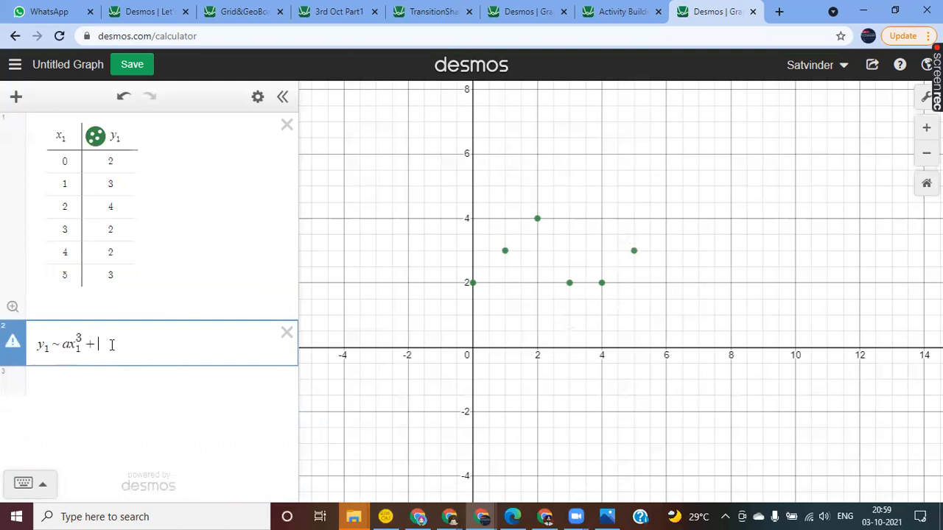
pyautogui.write('bx_1')
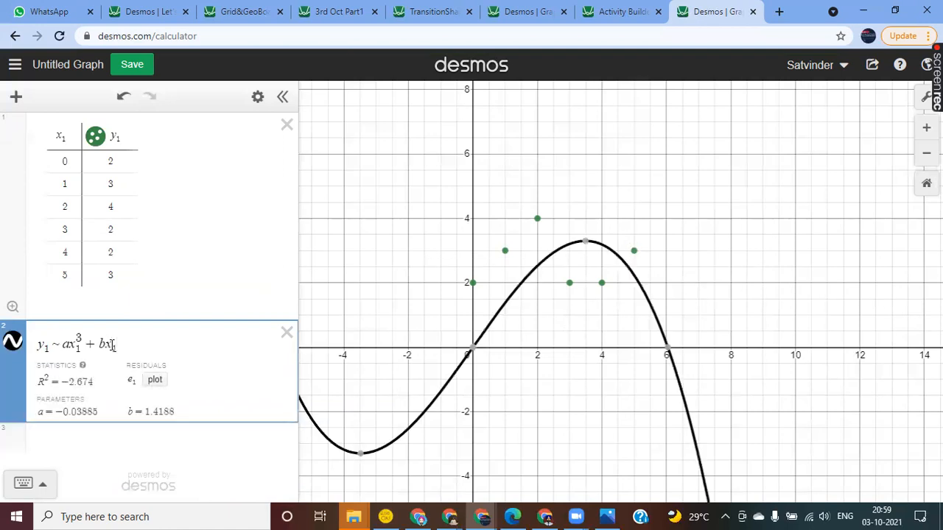
pyautogui.write('^2')
pyautogui.press('Right')
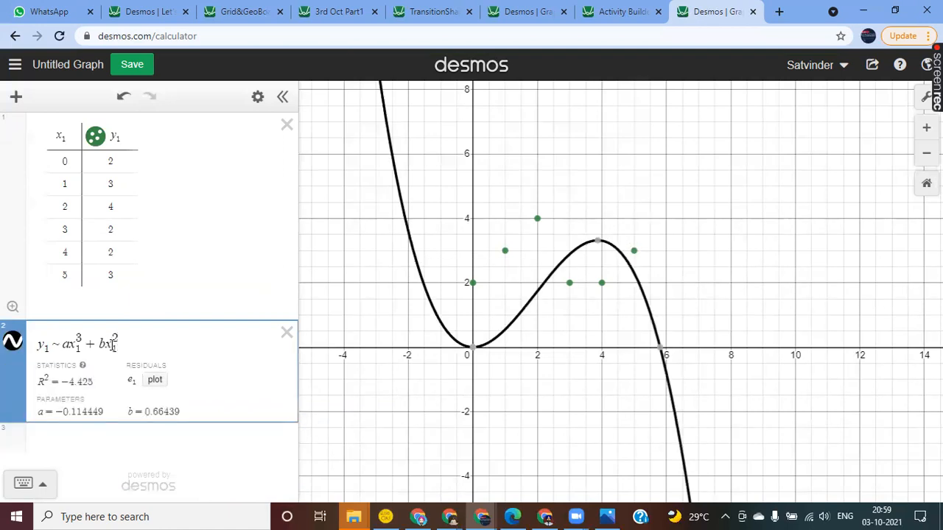
# Step: Complete the cubic regression by adding the terms + cx₁ + d, and start a new expression row
pyautogui.write('+c')
pyautogui.press('BackSpace')
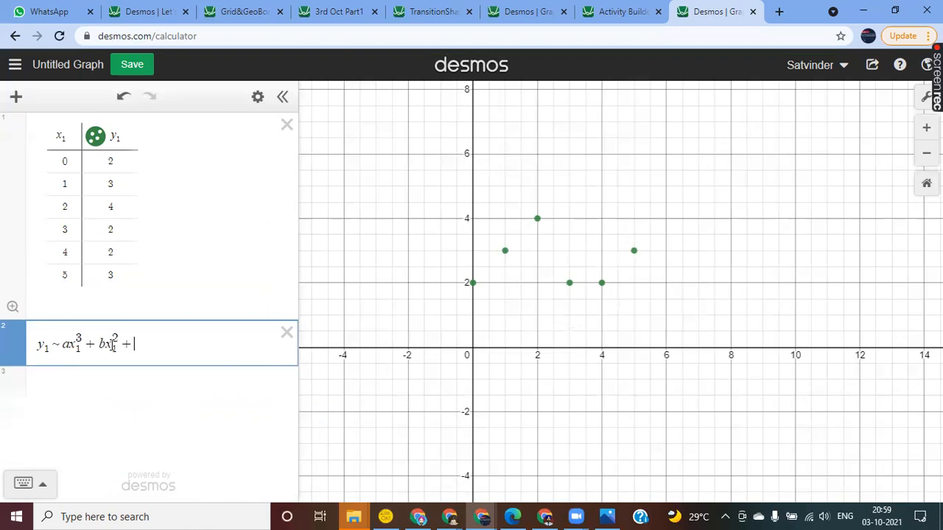
pyautogui.write('cx_1')
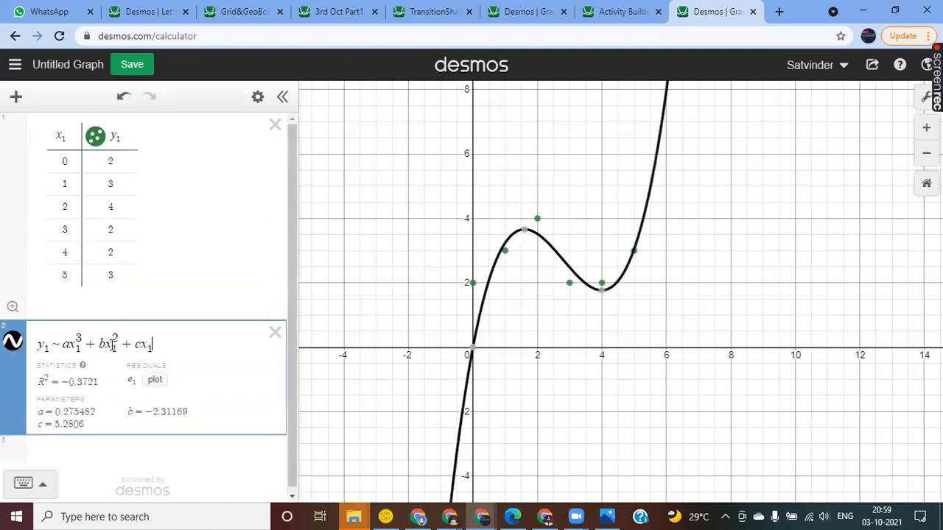
pyautogui.write('+d')
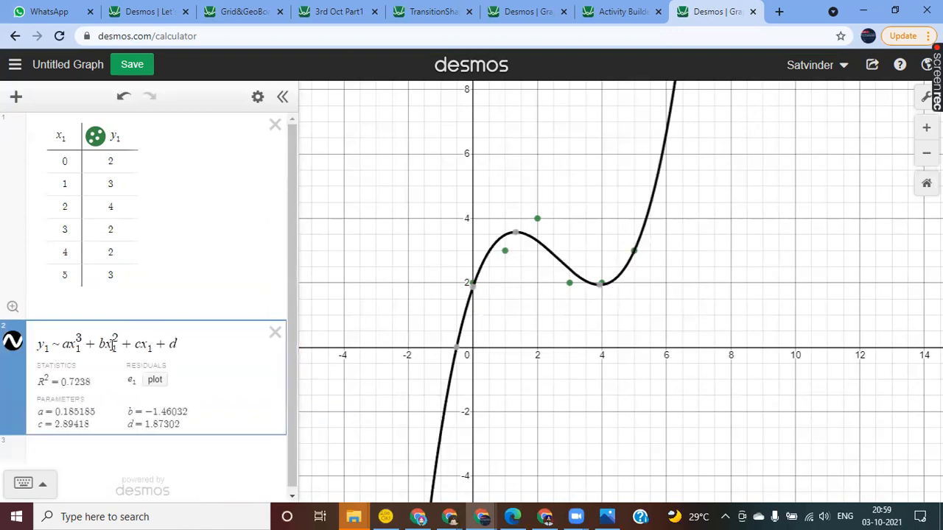
pyautogui.press('Return')
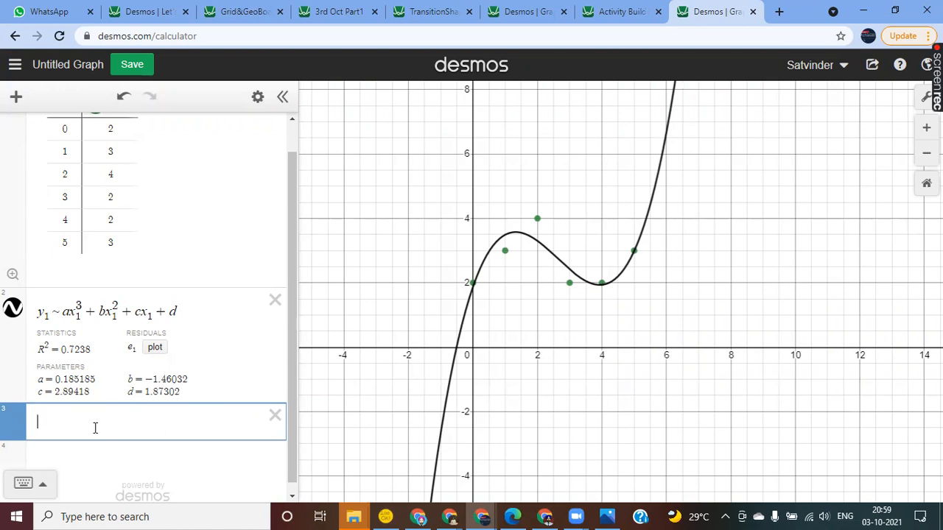
# Step: Enter 0.2x³ as the leading term of a cubic expression in the empty row below the regression
pyautogui.write('0.2x^2')
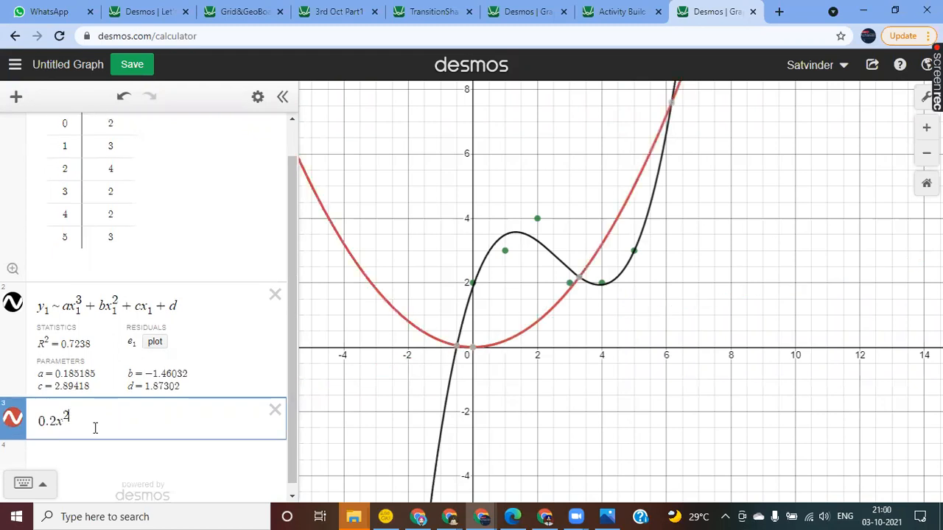
pyautogui.press('BackSpace')
pyautogui.write('3 +')
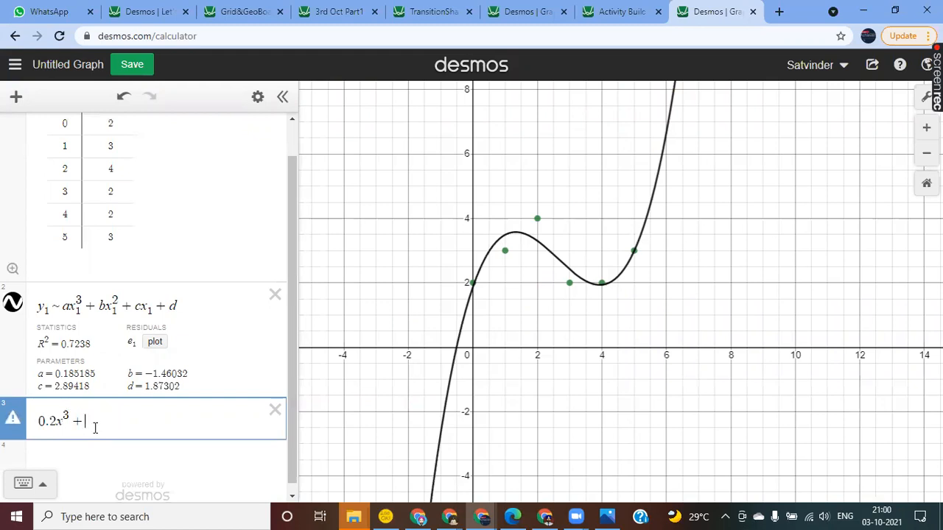
# Step: Extend the cubic expression with the term − 1.5x²
pyautogui.press('BackSpace')
pyautogui.write('-/1.5')
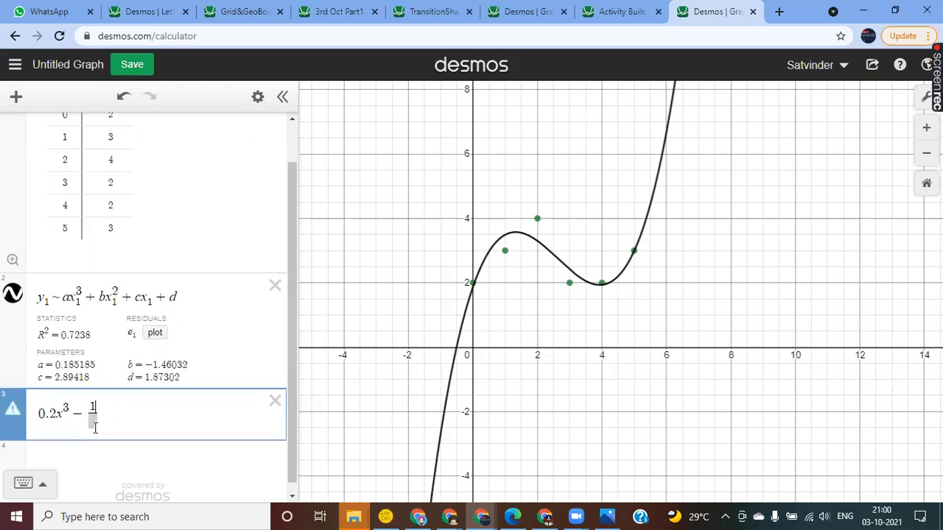
pyautogui.press('BackSpace')
pyautogui.press('BackSpace')
pyautogui.press('BackSpace')
pyautogui.press('BackSpace')
pyautogui.write('1.')
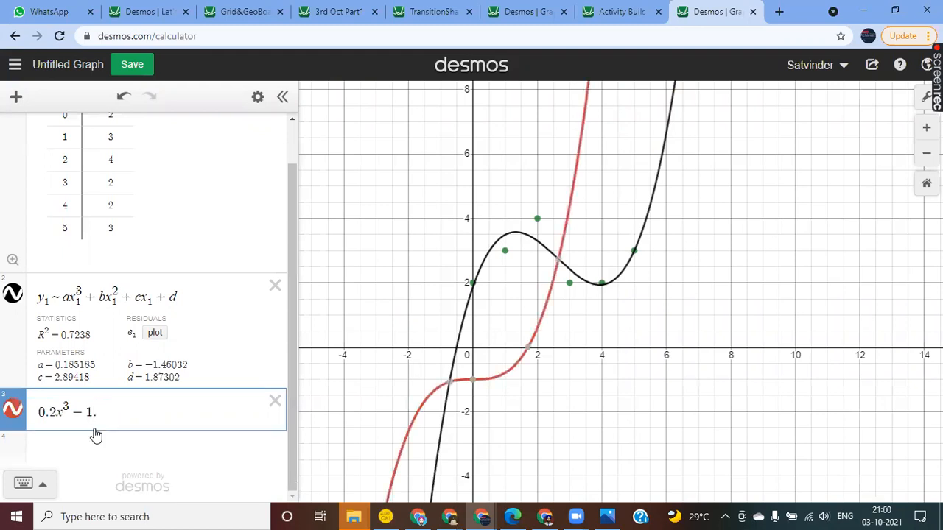
pyautogui.write('5x^2')
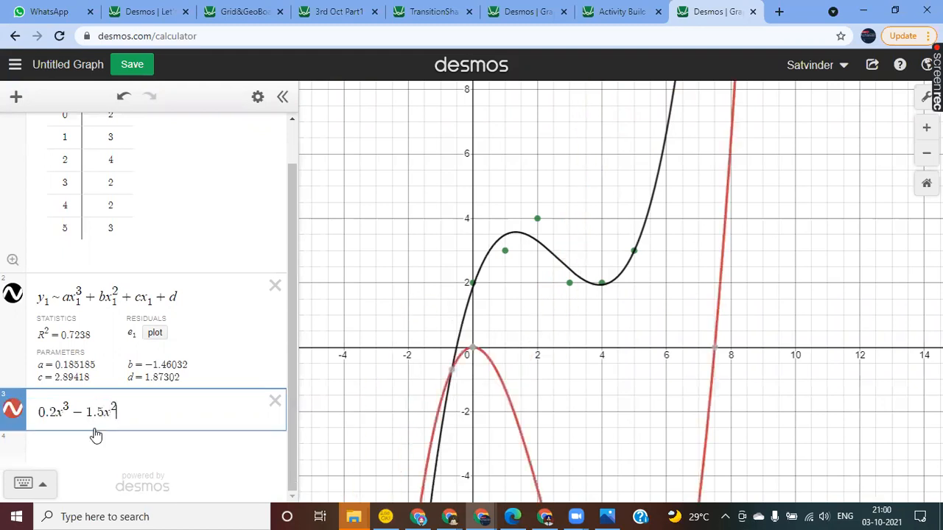
# Step: Complete the cubic expression with + 3x + 2, and hide its curve from the graph
pyautogui.press('Right')
pyautogui.write('+ 3x ')
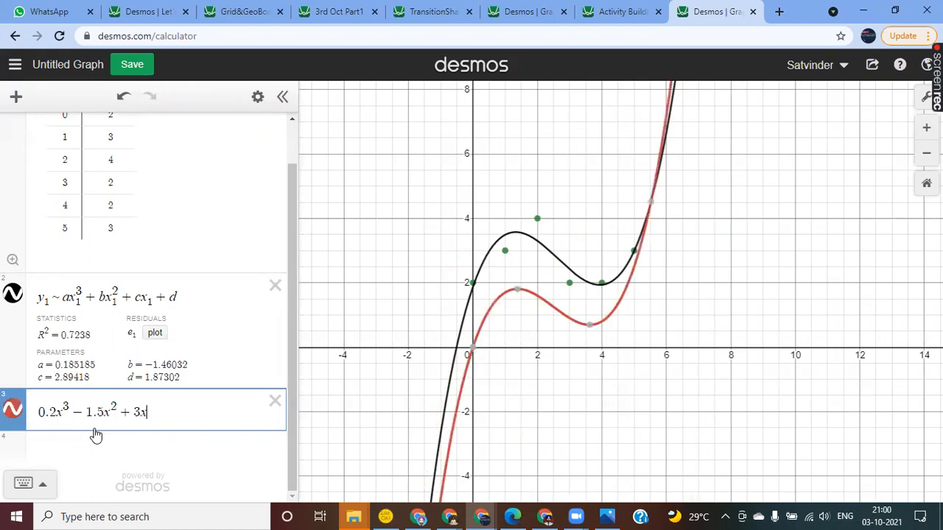
pyautogui.write('+ 2')
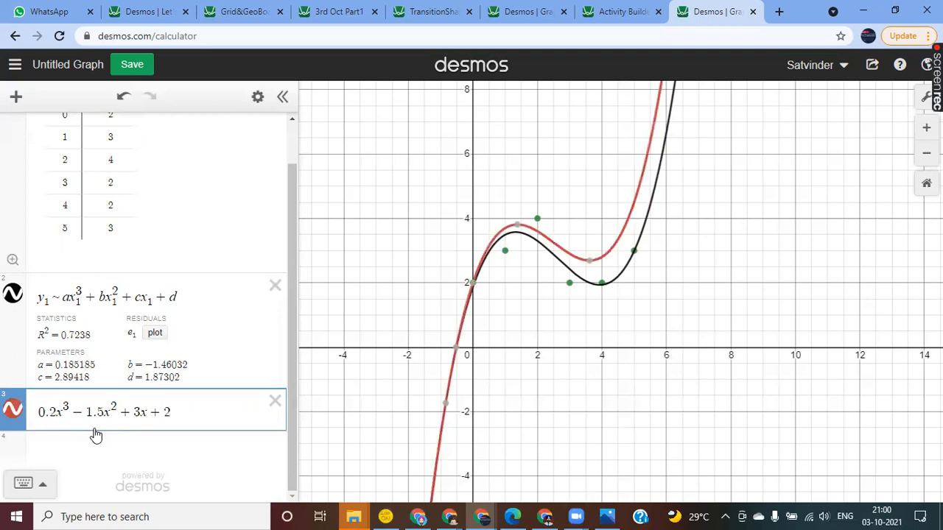
pyautogui.press('BackSpace')
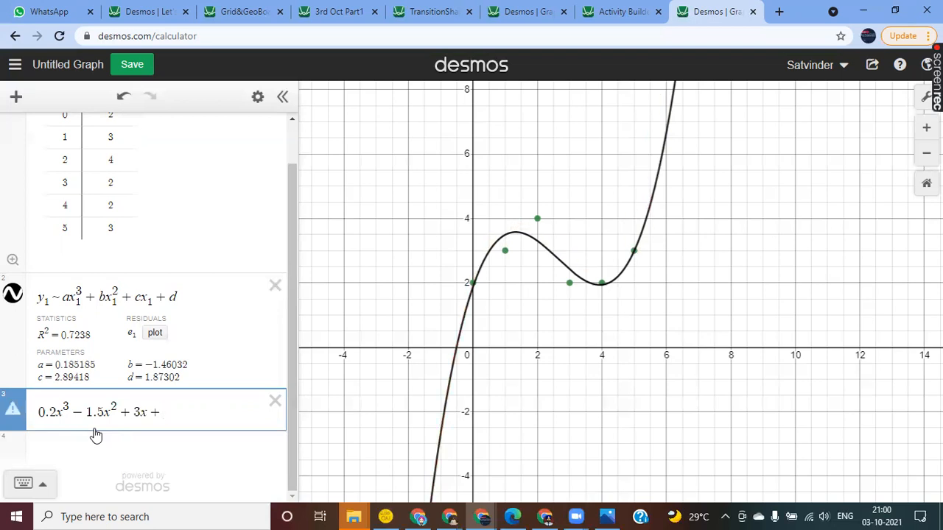
pyautogui.write('2')
pyautogui.press('Return')
pyautogui.click(15, 382)
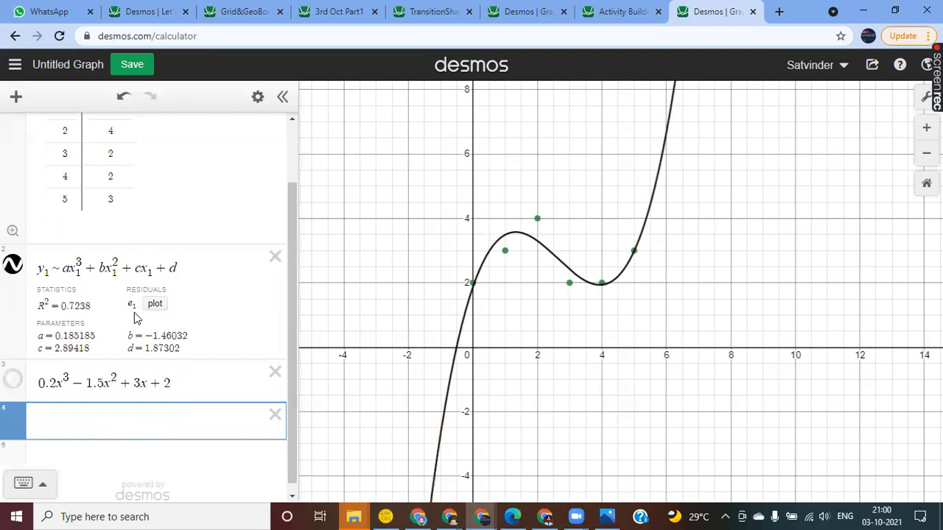
# Step: Set the table's y₁ value for x₁ = 2 to 3.5
pyautogui.scroll(1, 178, 276)
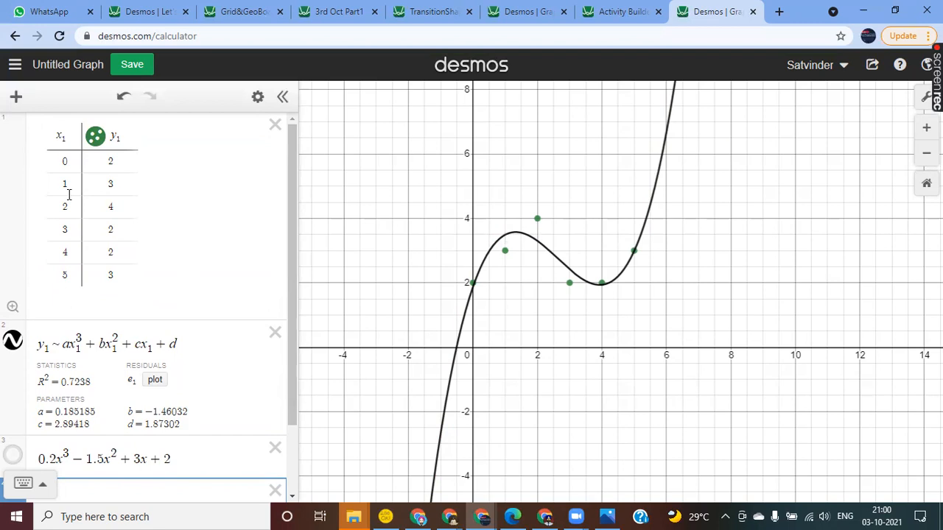
pyautogui.click(125, 191)
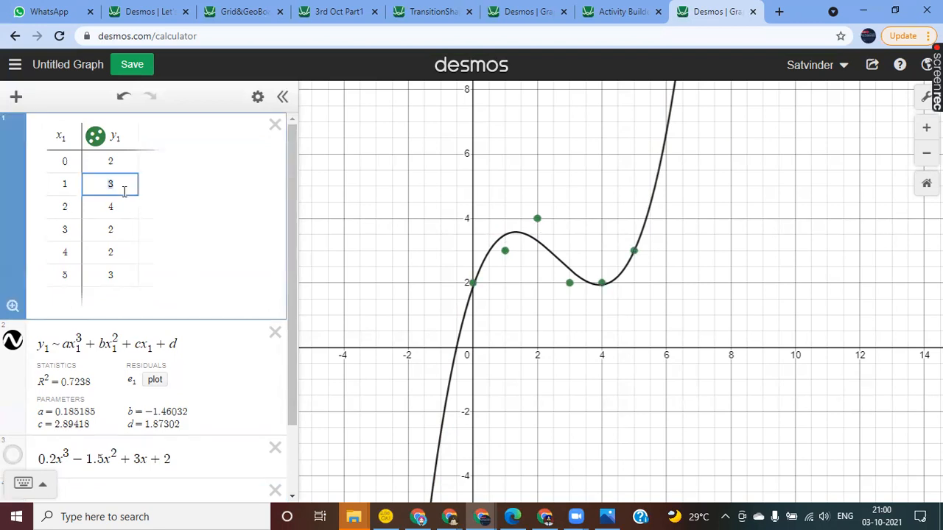
pyautogui.press('Down')
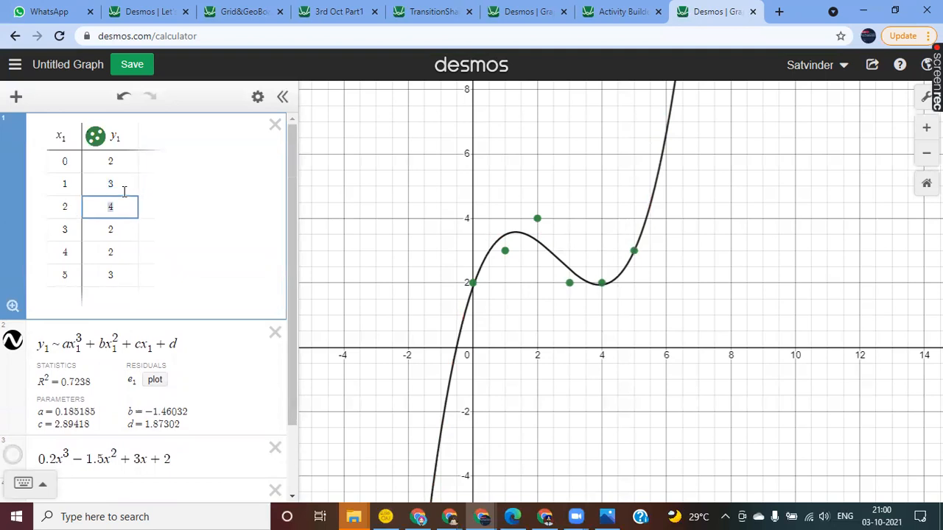
pyautogui.press('Left')
pyautogui.press('Right')
pyautogui.press('BackSpace')
pyautogui.write('3.5')
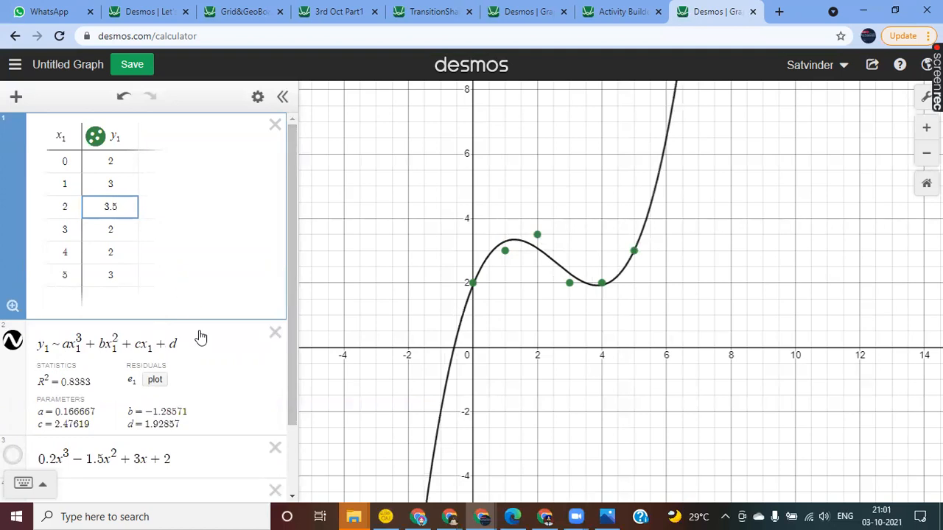
# Step: Lower the regression's degree by changing its first two terms to ax₁² + bx₁
pyautogui.scroll(-1, 201, 337)
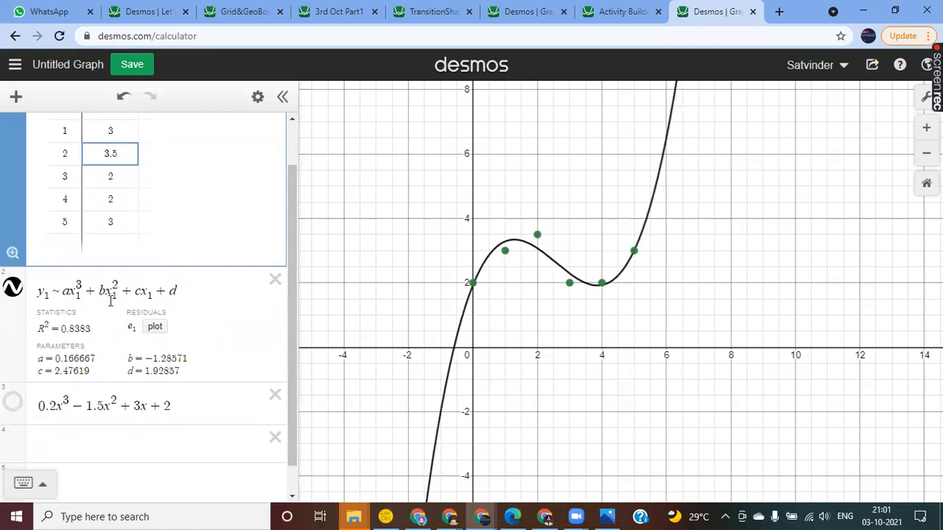
pyautogui.click(86, 288)
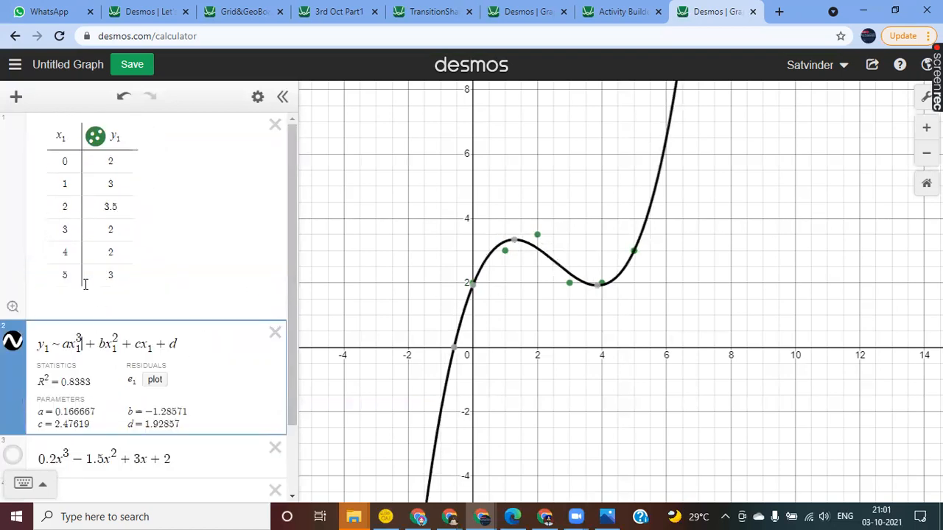
pyautogui.press('BackSpace')
pyautogui.write('2')
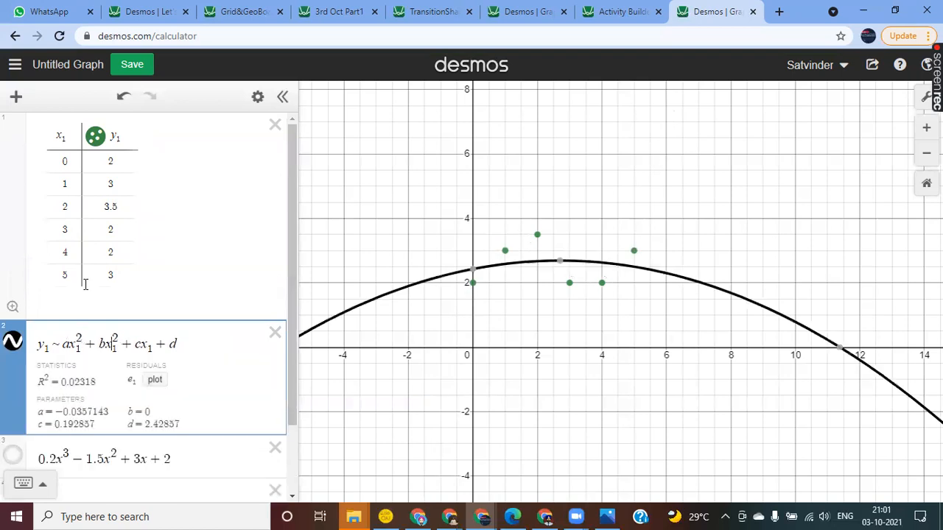
pyautogui.press('BackSpace')
pyautogui.press('BackSpace')
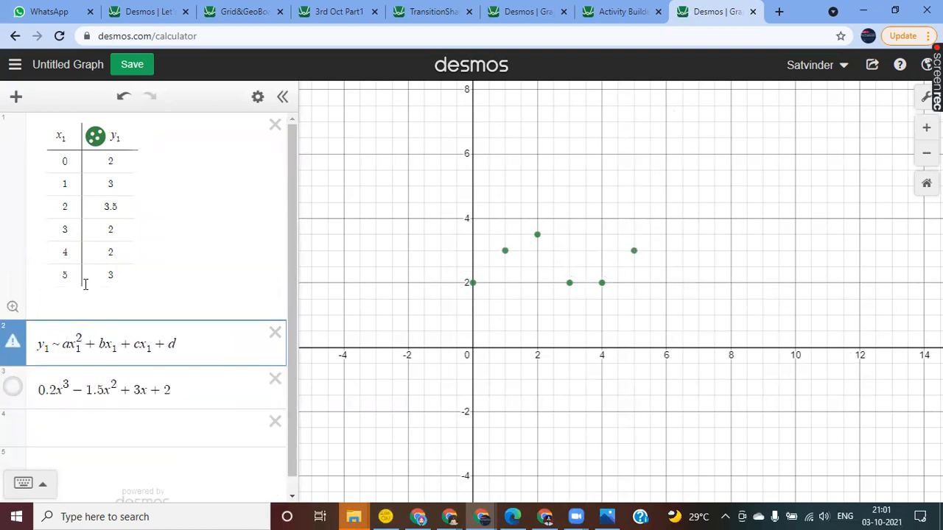
pyautogui.press('BackSpace')
# Step: Replace the ending cx₁ + d with the constant c, making the regression y₁ ~ ax₁² + bx₁ + c
pyautogui.press('Right')
pyautogui.press('Right')
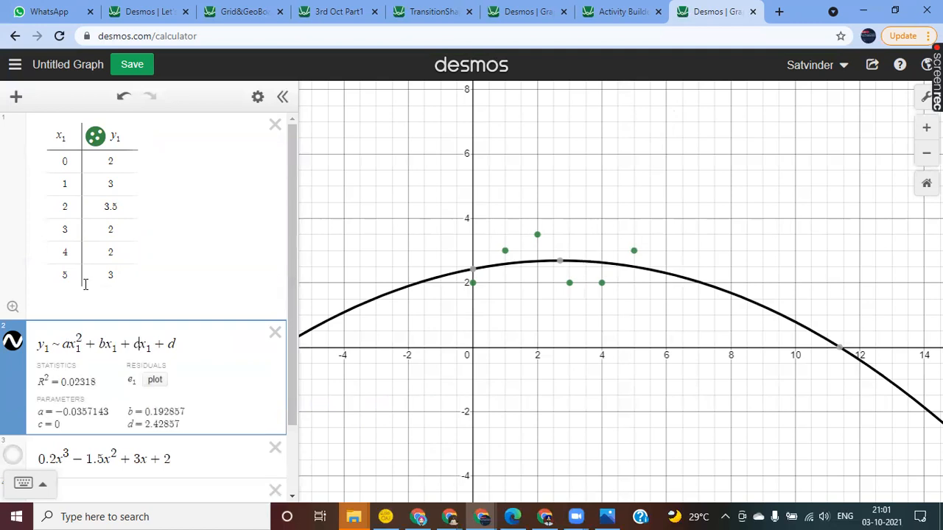
pyautogui.press('BackSpace')
pyautogui.press('BackSpace')
pyautogui.press('BackSpace')
pyautogui.press('BackSpace')
pyautogui.press('BackSpace')
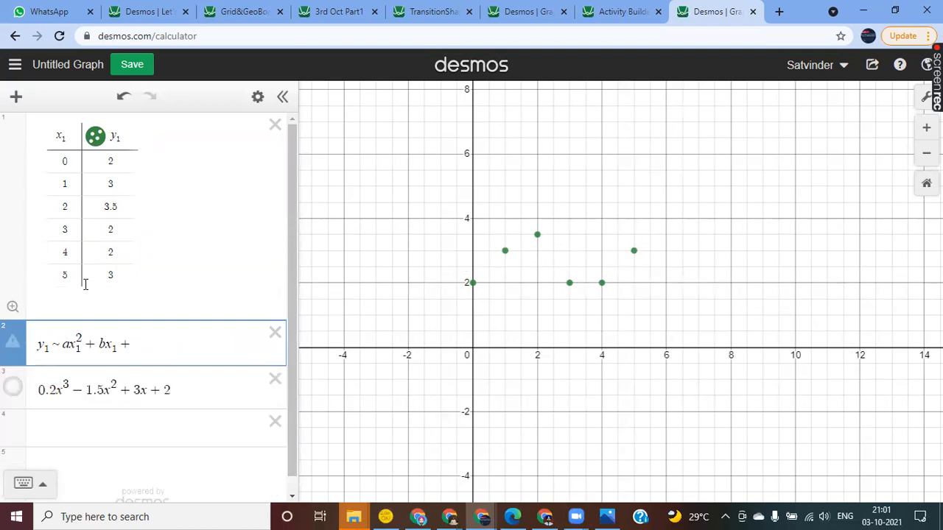
pyautogui.write('c')
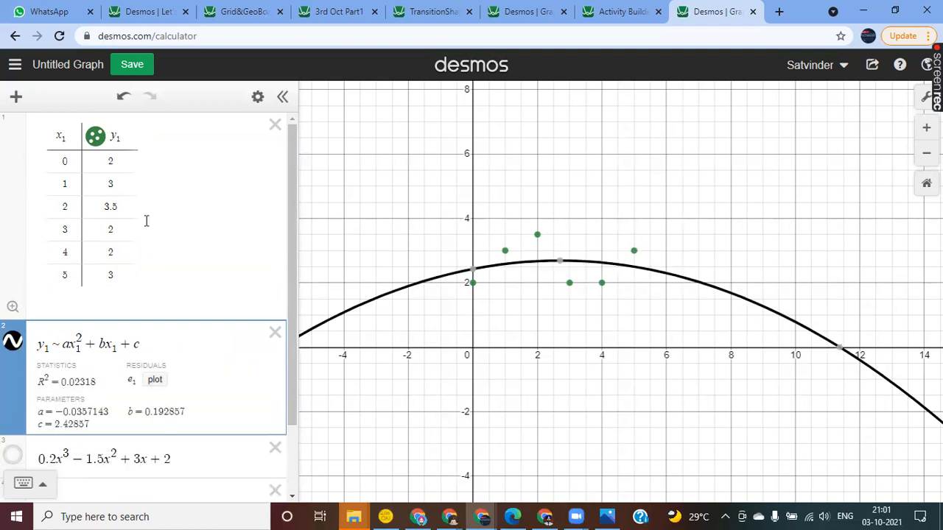
# Step: Set the table's y₁ values to 2.4 for x₁ = 1 and 3 for x₁ = 2
pyautogui.click(117, 189)
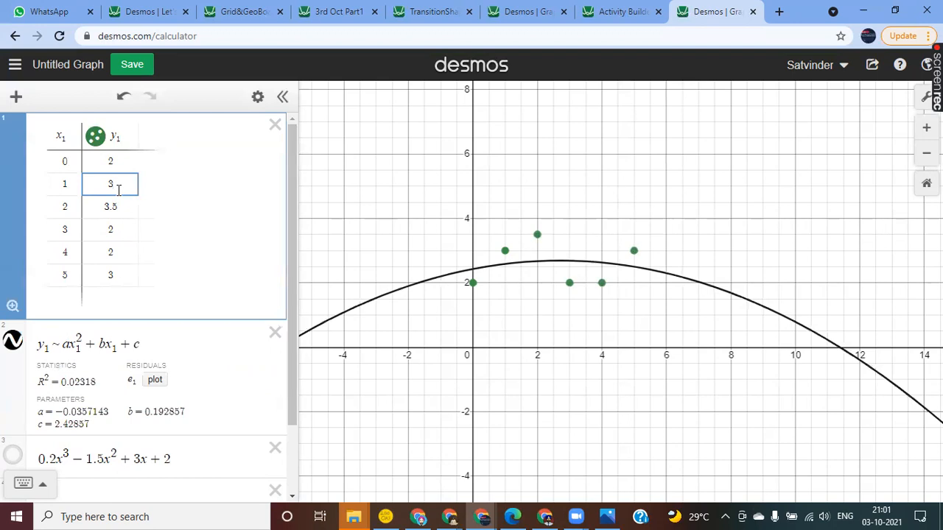
pyautogui.press('BackSpace')
pyautogui.write('2.4')
pyautogui.press('Return')
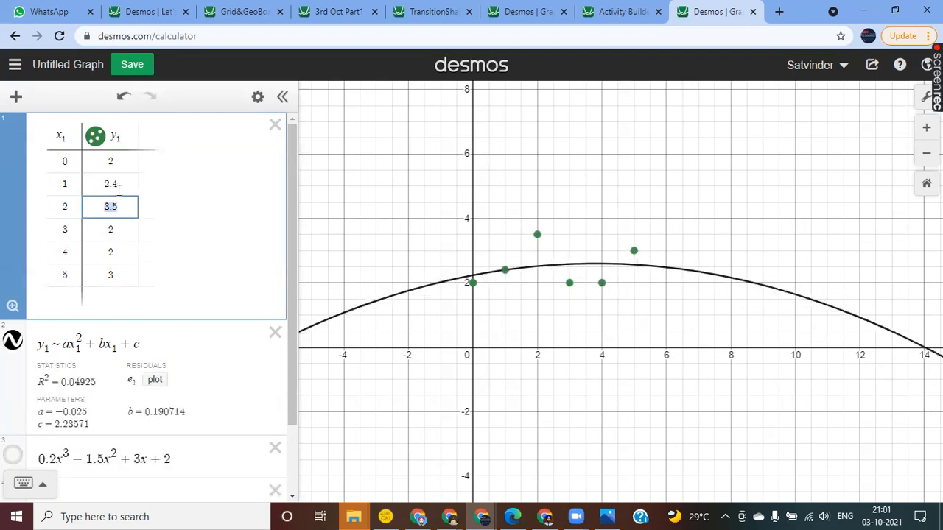
pyautogui.write('3')
pyautogui.press('Return')
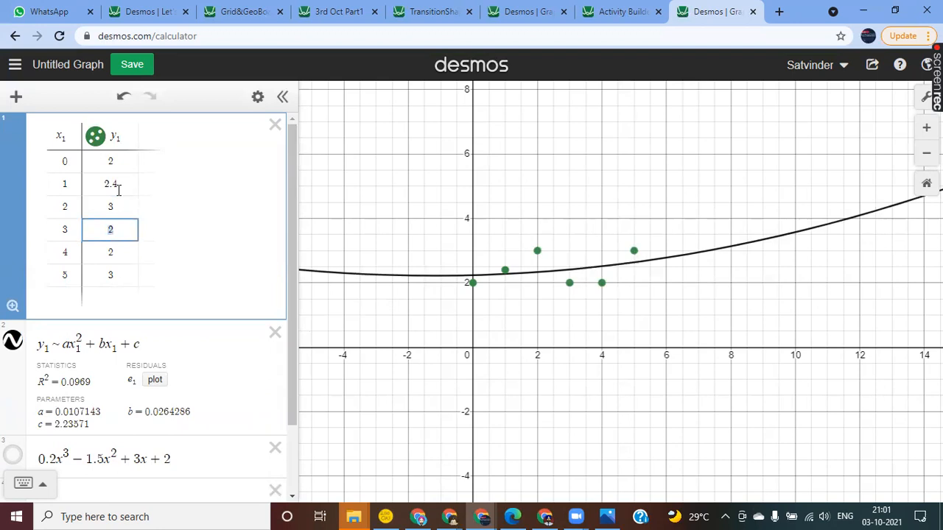
# Step: Try y₁ values of 5, 4 and 3 for x₁ = 3 in the table, and settle on 3.5
pyautogui.write('5')
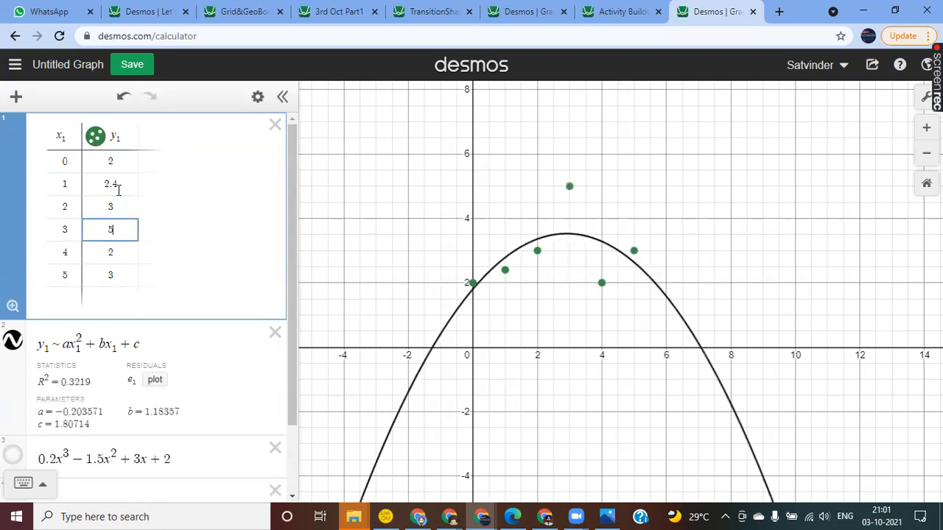
pyautogui.press('BackSpace')
pyautogui.write('4')
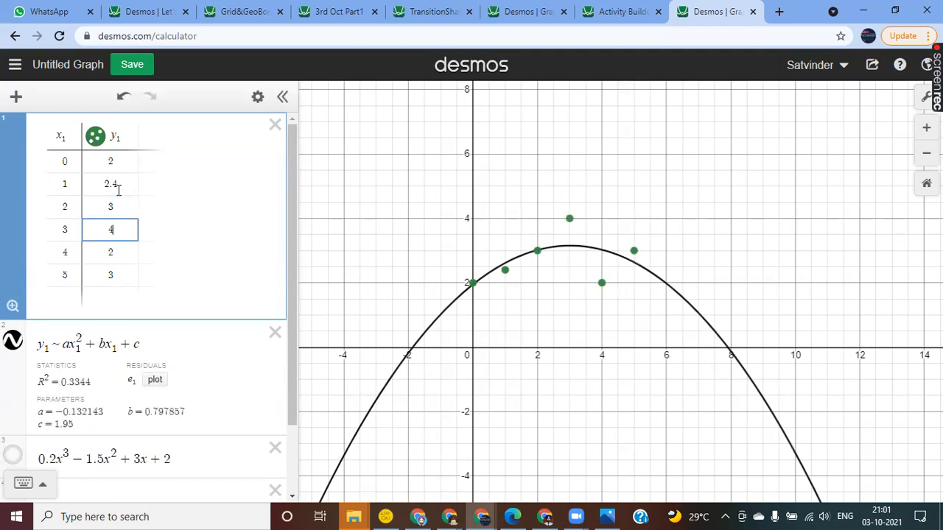
pyautogui.press('BackSpace')
pyautogui.write('3')
pyautogui.press('Return')
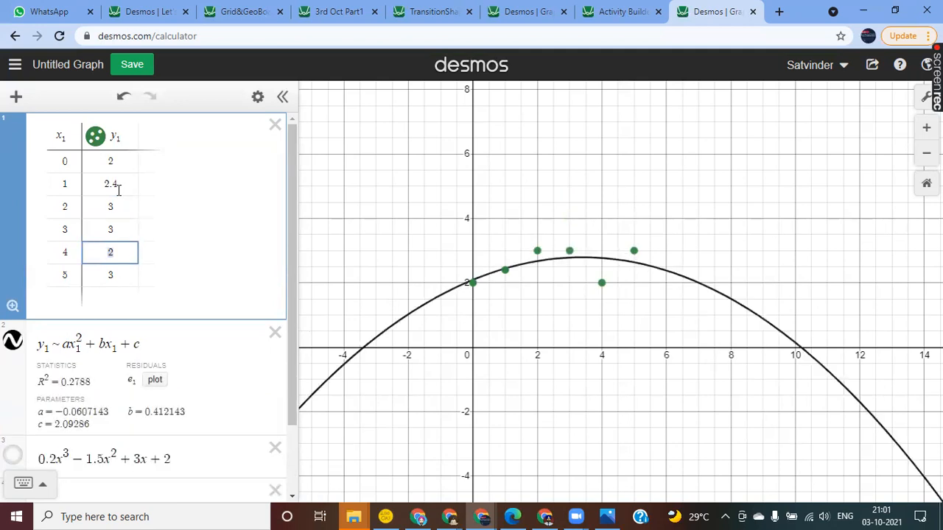
pyautogui.press('Return')
pyautogui.press('Up')
pyautogui.press('Up')
pyautogui.write('.5')
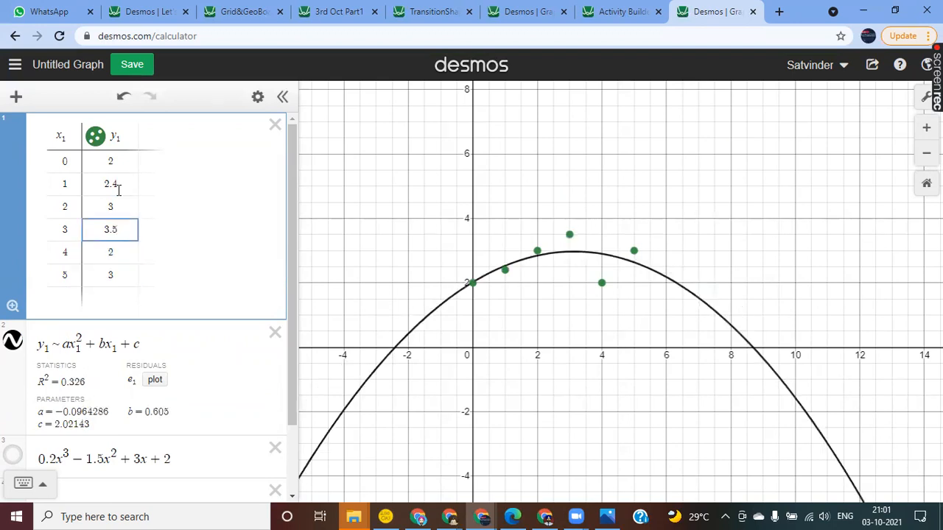
pyautogui.press('Return')
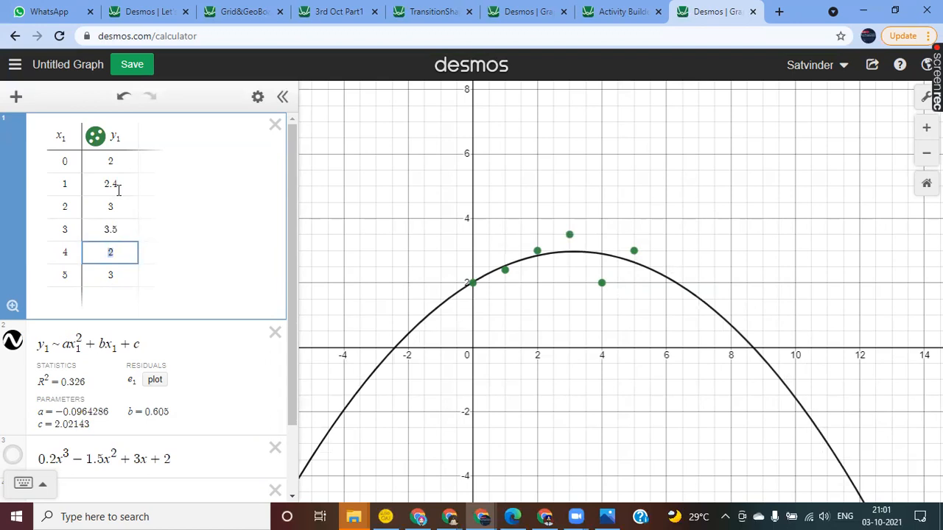
# Step: Set the table's y₁ values to 3 for x₁ = 4 and 2.4 for x₁ = 5
pyautogui.write('3')
pyautogui.press('Return')
pyautogui.write('2.4')
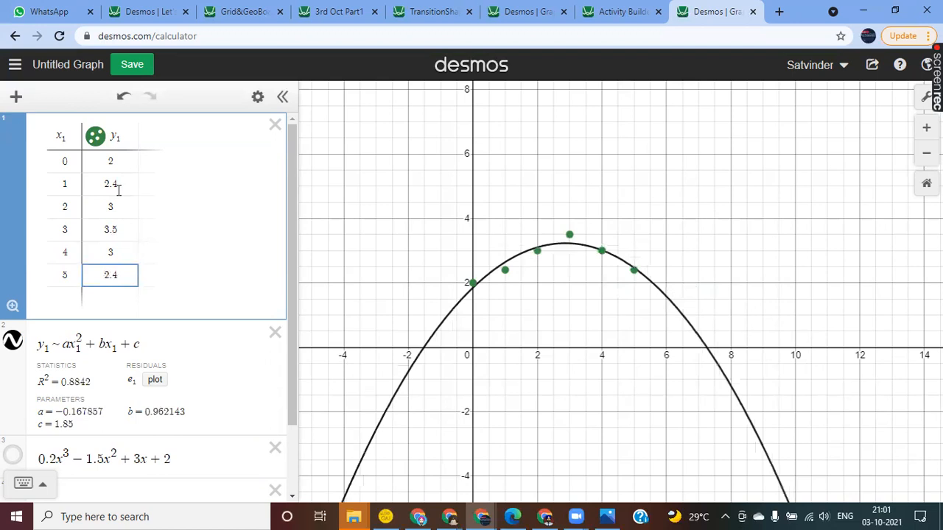
pyautogui.press('Return')
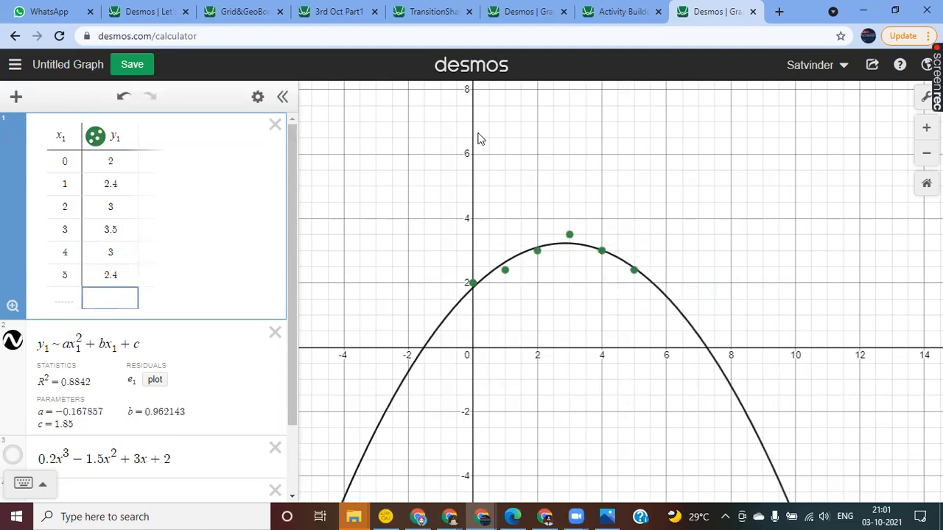
# Step: Examine the fitted quadratic curve together with the regression's R² statistic, its parameters and the data table
pyautogui.click(567, 314)
pyautogui.moveTo(568, 313); pyautogui.dragTo(562, 285)
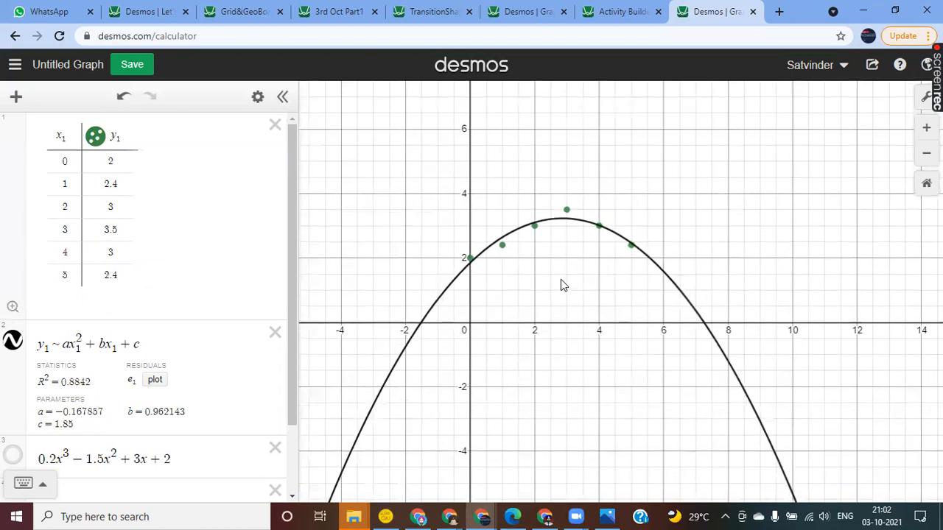
pyautogui.scroll(-2, 138, 356)
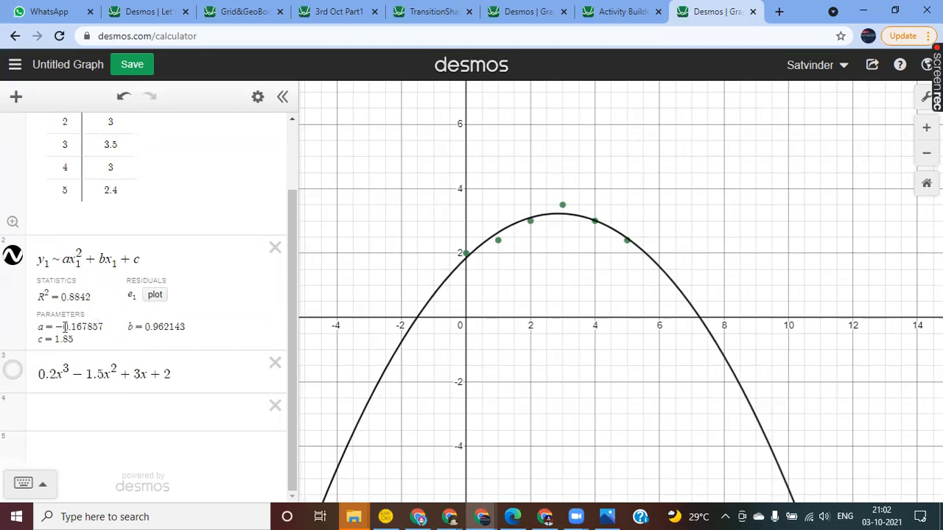
pyautogui.scroll(2, 89, 338)
pyautogui.scroll(-2, 96, 338)
pyautogui.scroll(2, 107, 338)
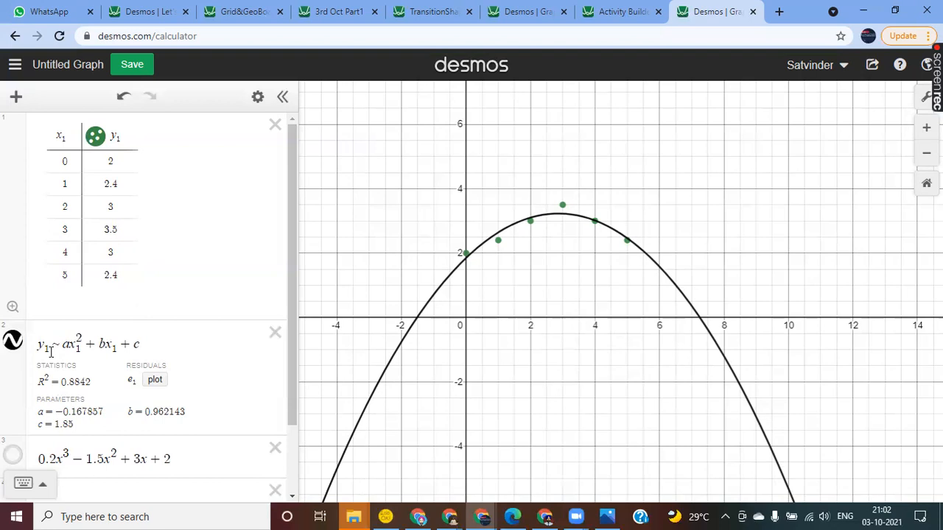
pyautogui.scroll(-1, 51, 351)
pyautogui.scroll(1, 50, 351)
# Step: Remove the subscript 1 from y₁ in the quadratic regression expression
pyautogui.click(45, 348)
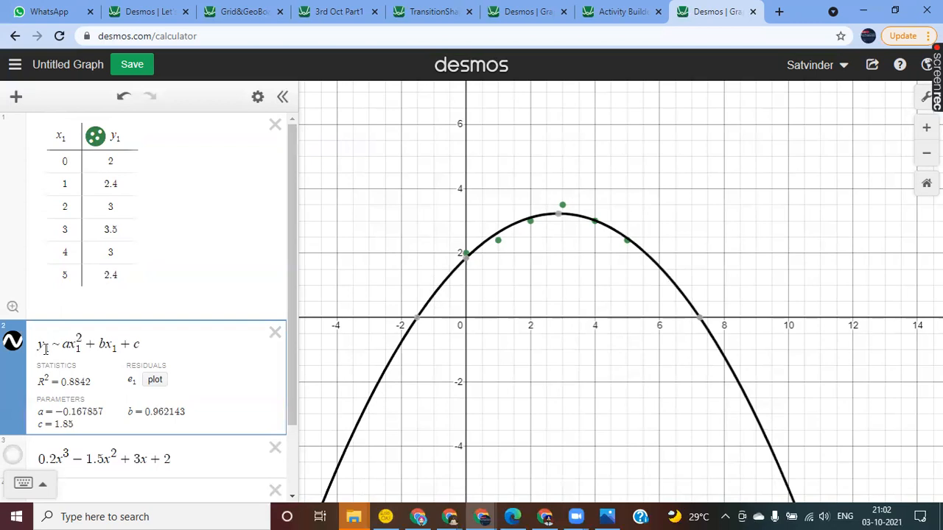
pyautogui.press('Delete')
pyautogui.press('BackSpace')
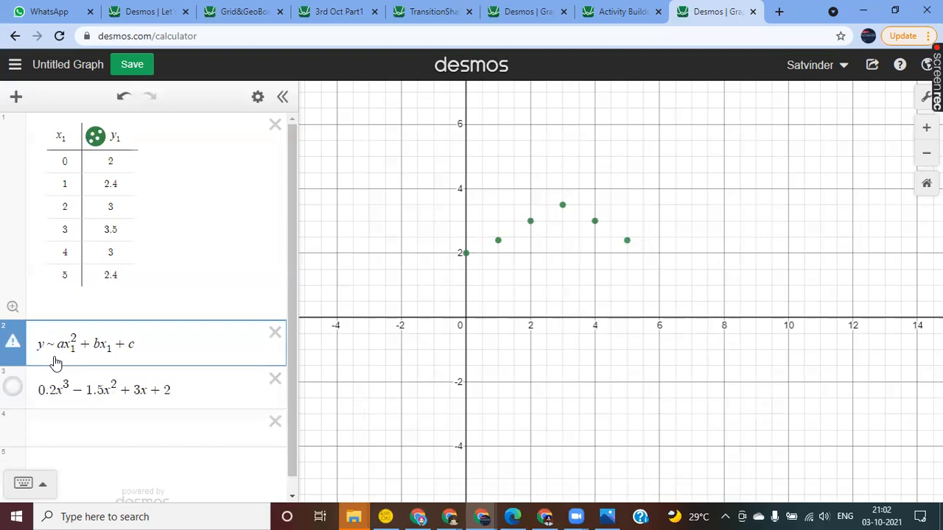
# Step: Restore the subscript 1 on y in the quadratic regression expression
pyautogui.click(43, 486)
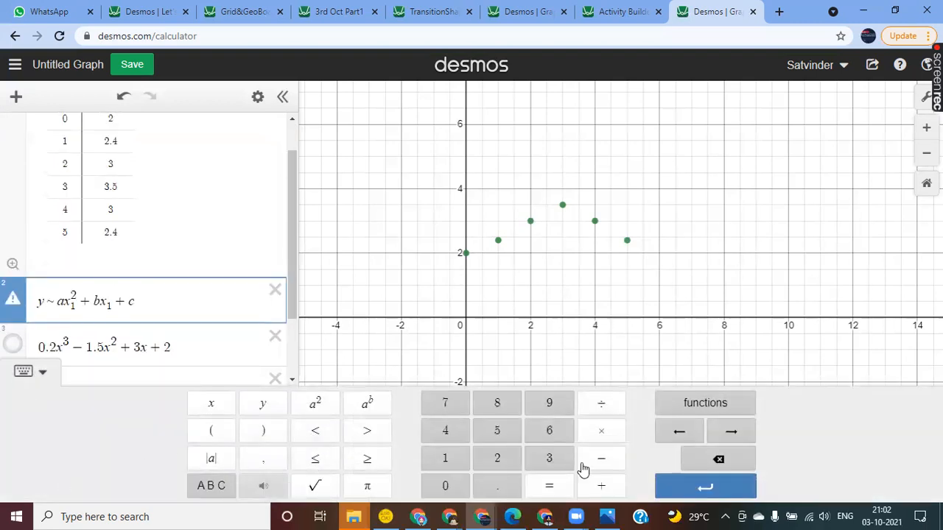
pyautogui.click(212, 489)
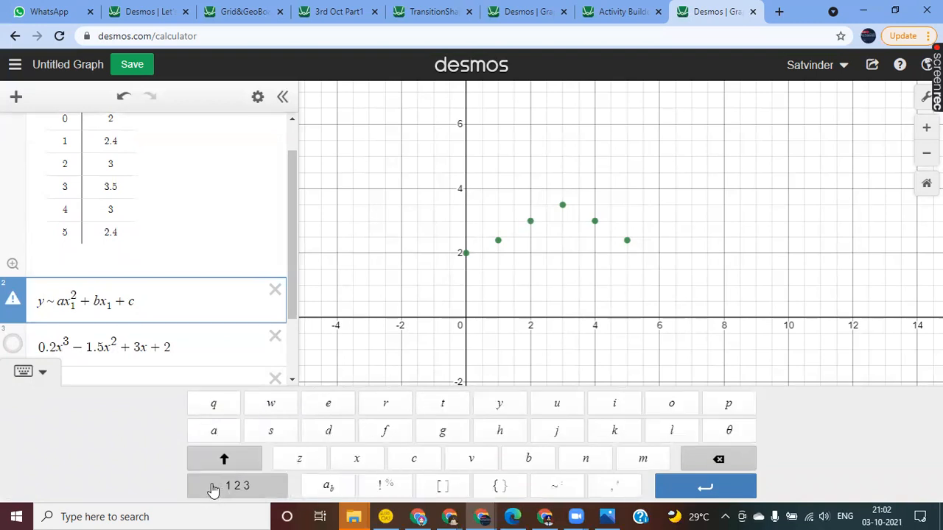
pyautogui.click(329, 488)
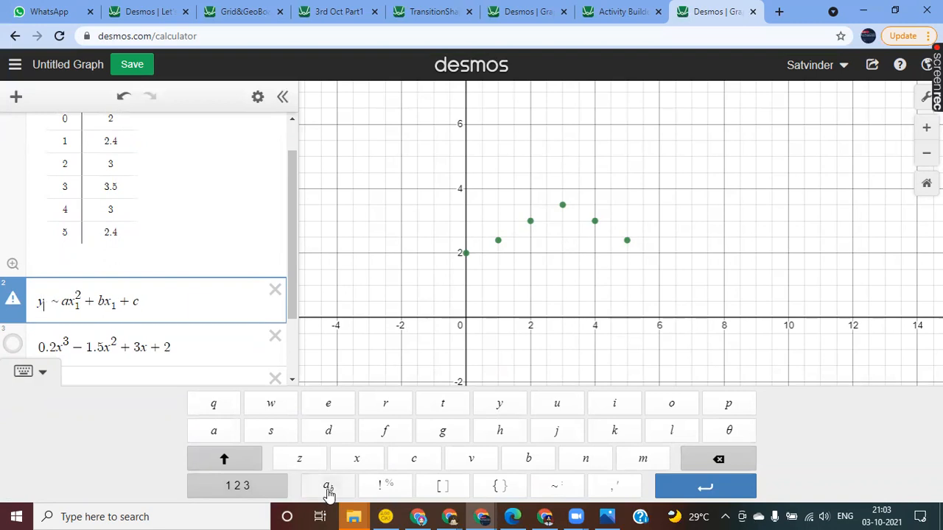
pyautogui.write('1')
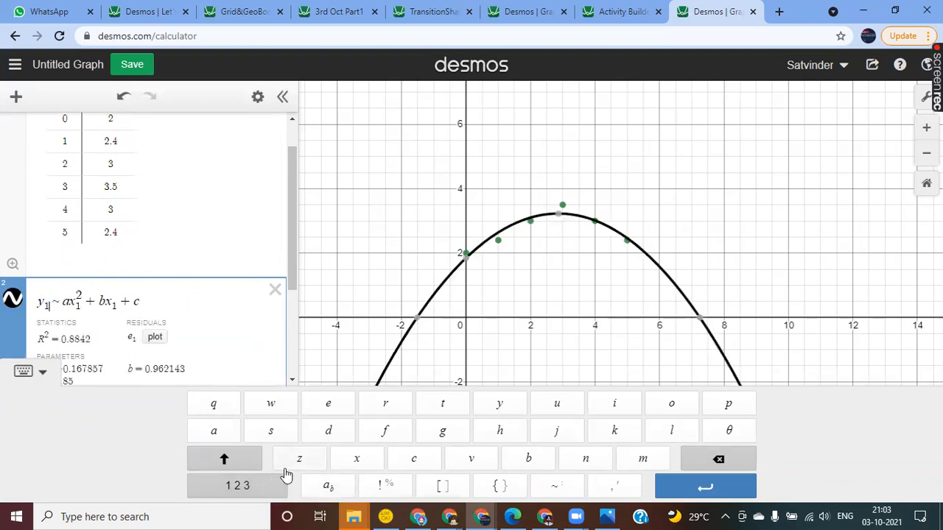
pyautogui.click(43, 374)
# Step: Examine the quadratic regression's statistics, residuals and parameters alongside the data table and the other expressions
pyautogui.scroll(-1, 221, 404)
pyautogui.scroll(2, 222, 403)
pyautogui.scroll(-2, 221, 403)
pyautogui.scroll(2, 221, 404)
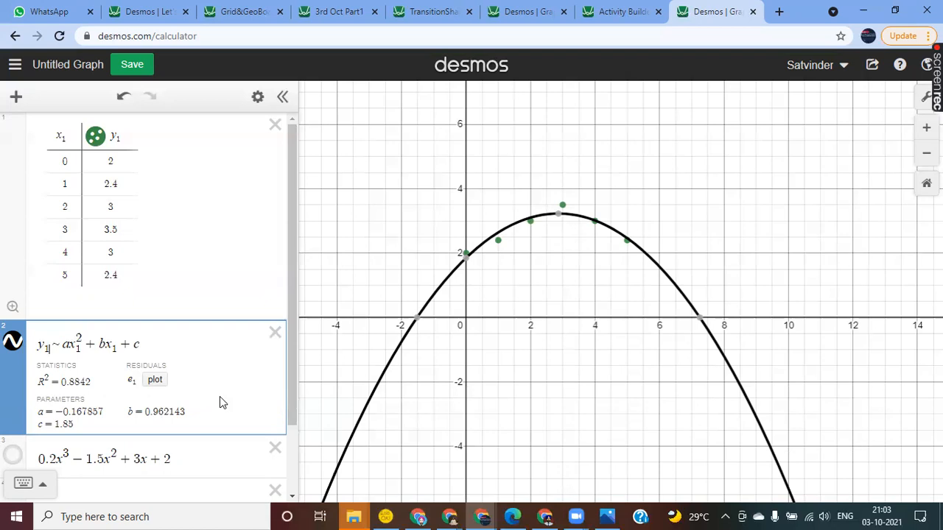
pyautogui.scroll(-1, 219, 396)
pyautogui.scroll(1, 219, 397)
pyautogui.scroll(-1, 219, 397)
pyautogui.scroll(1, 220, 396)
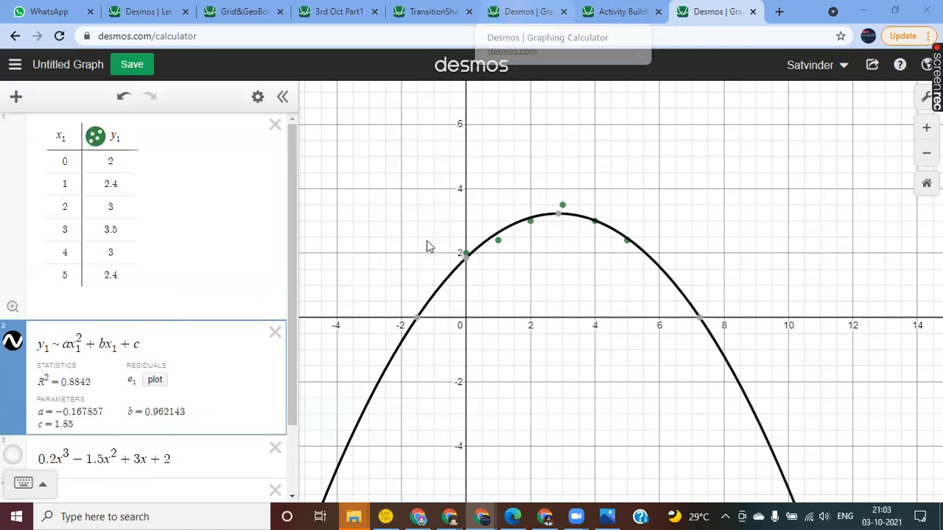
pyautogui.scroll(-1, 137, 243)
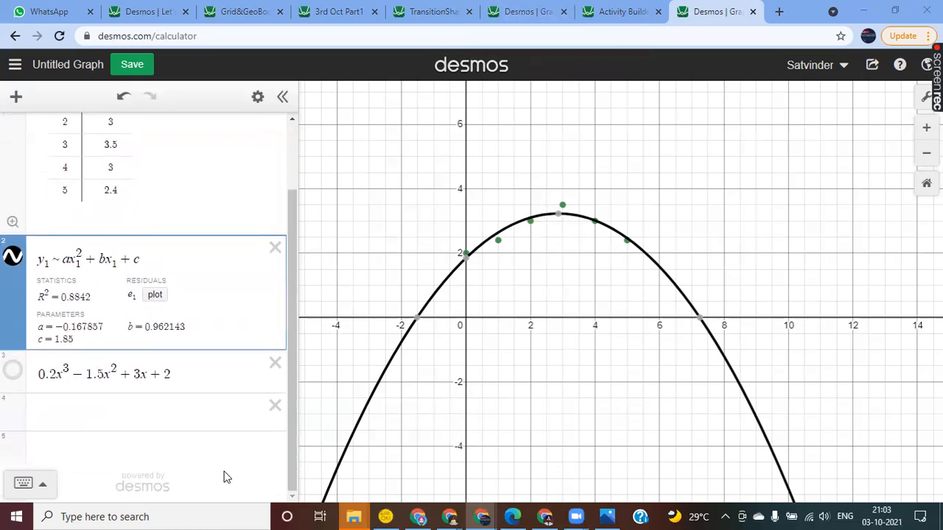
pyautogui.click(70, 410)
pyautogui.scroll(2, 70, 409)
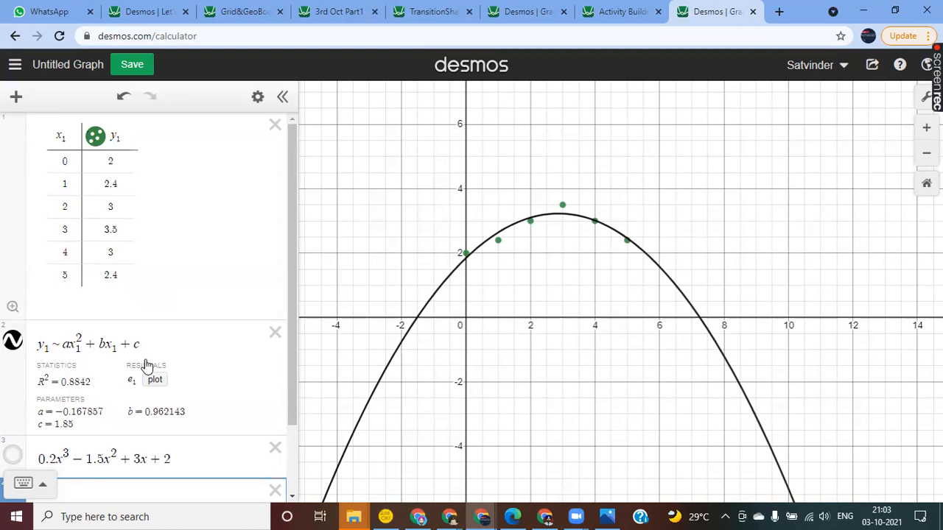
pyautogui.scroll(-2, 147, 364)
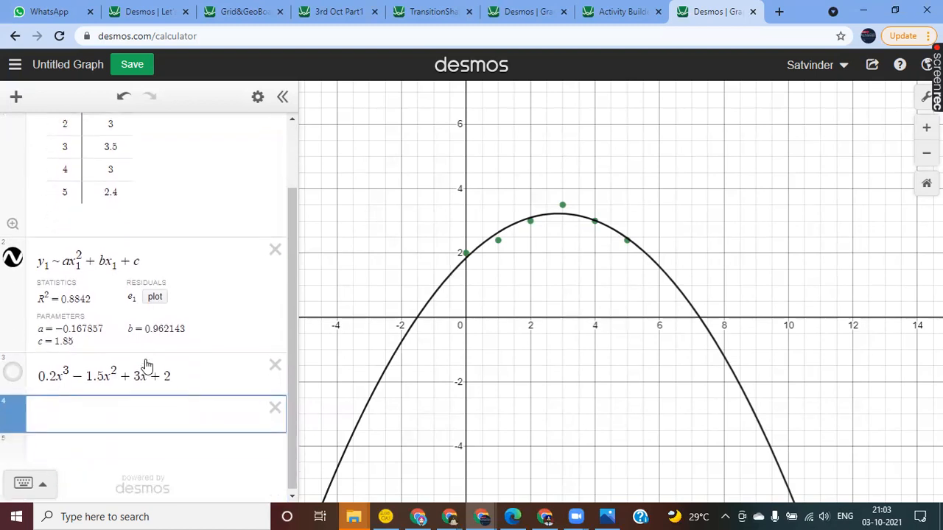
# Step: Replace the exponent 2 of the regression's first term with n
pyautogui.click(84, 256)
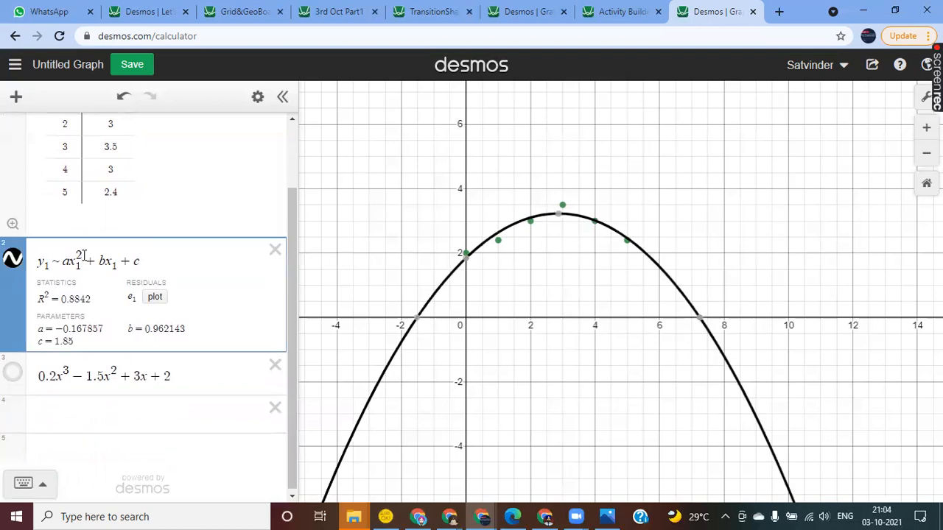
pyautogui.press('BackSpace')
pyautogui.write('n')
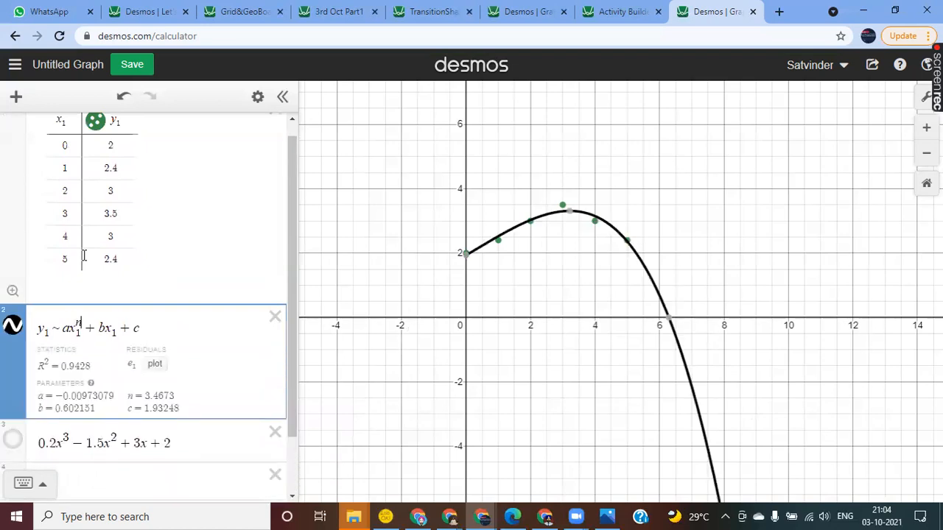
# Step: Raise x₁ in the regression's b term to the power (n−1)
pyautogui.press('Right')
pyautogui.press('Right')
pyautogui.press('Right')
pyautogui.press('Right')
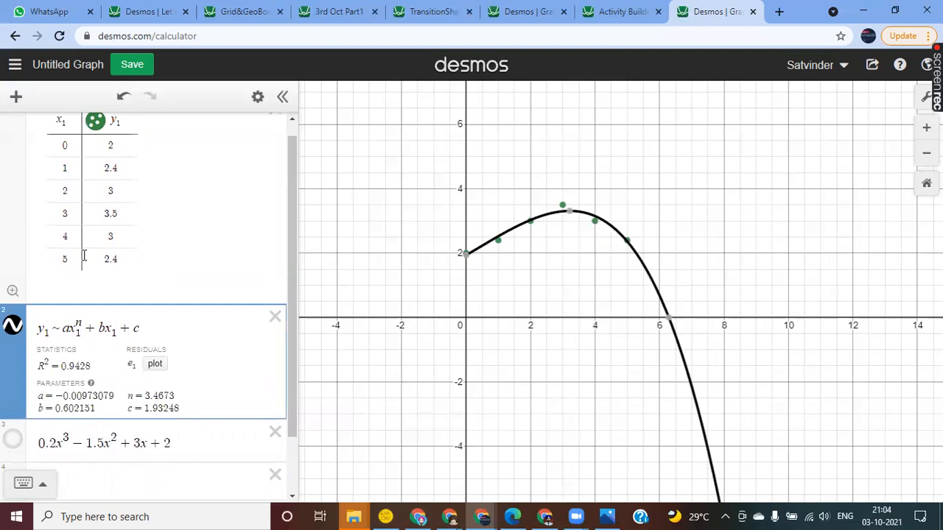
pyautogui.write('^')
pyautogui.write('n-1')
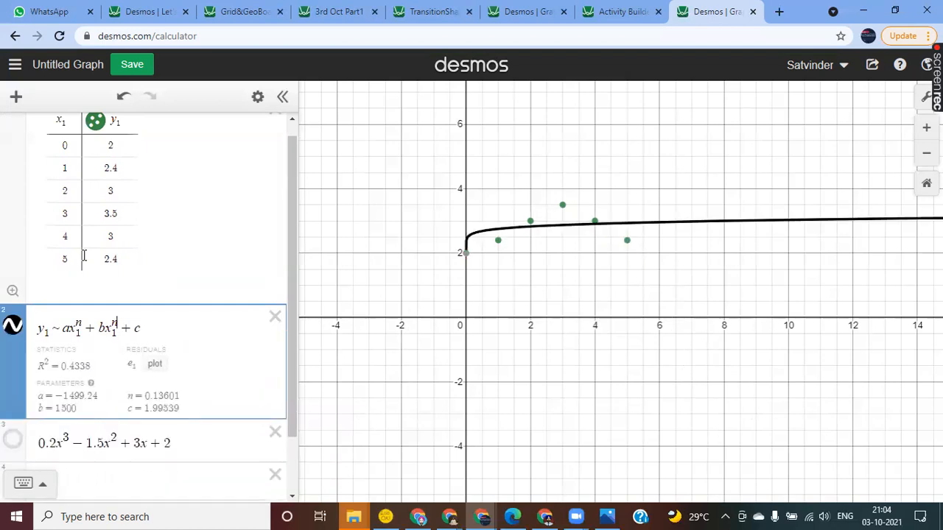
pyautogui.press('BackSpace')
pyautogui.press('BackSpace')
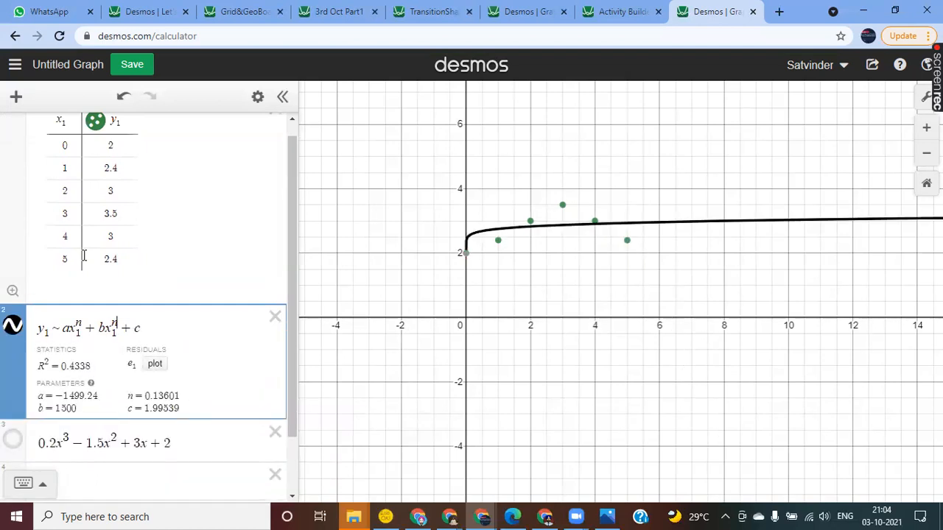
pyautogui.write('(')
pyautogui.press('BackSpace')
pyautogui.press('BackSpace')
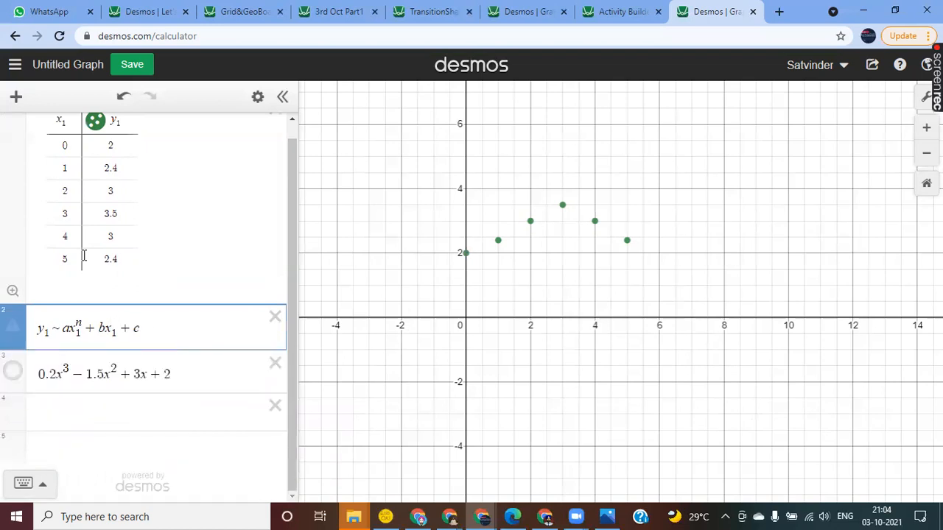
pyautogui.write('(n-1')
pyautogui.press('Right')
pyautogui.press('Right')
pyautogui.press('Right')
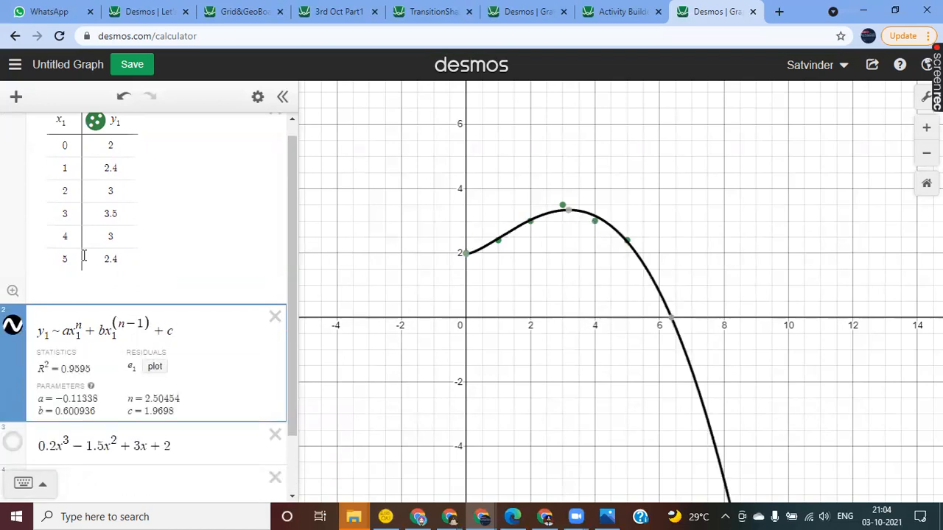
# Step: Extend the regression by multiplying c with x₁ to the power (n−2) and adding a constant d
pyautogui.write('x1')
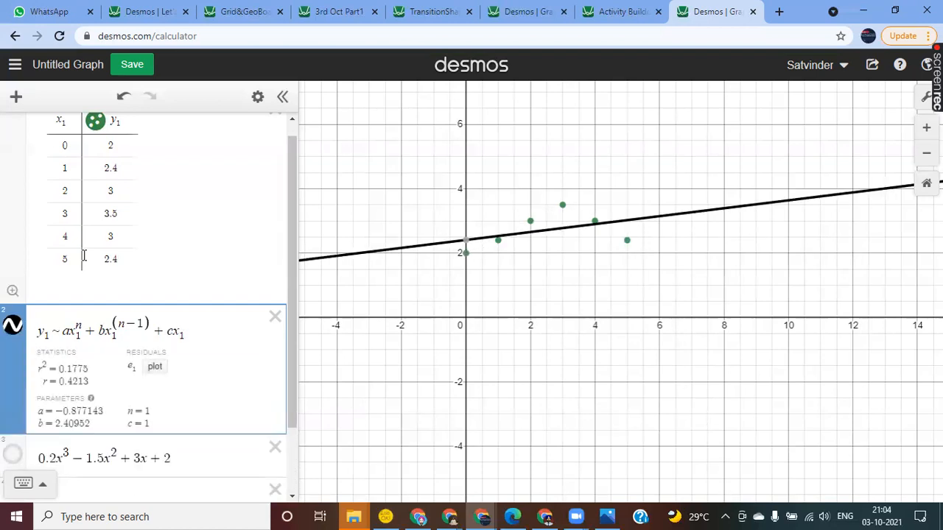
pyautogui.write('^(')
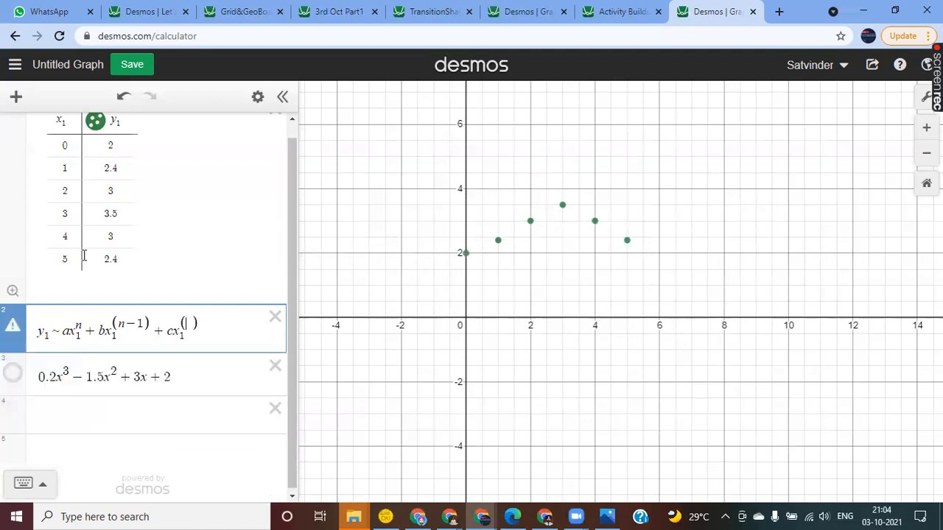
pyautogui.write('n-2')
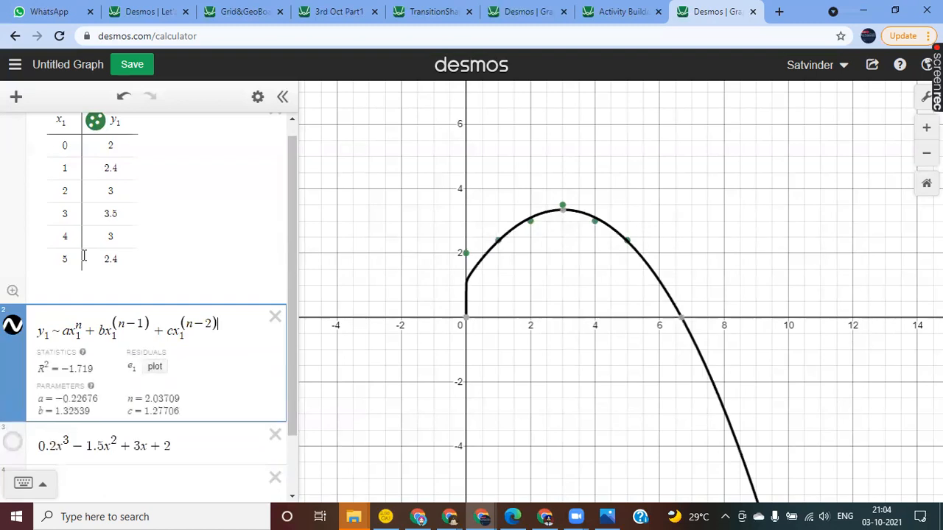
pyautogui.press('Right')
pyautogui.write('+ d')
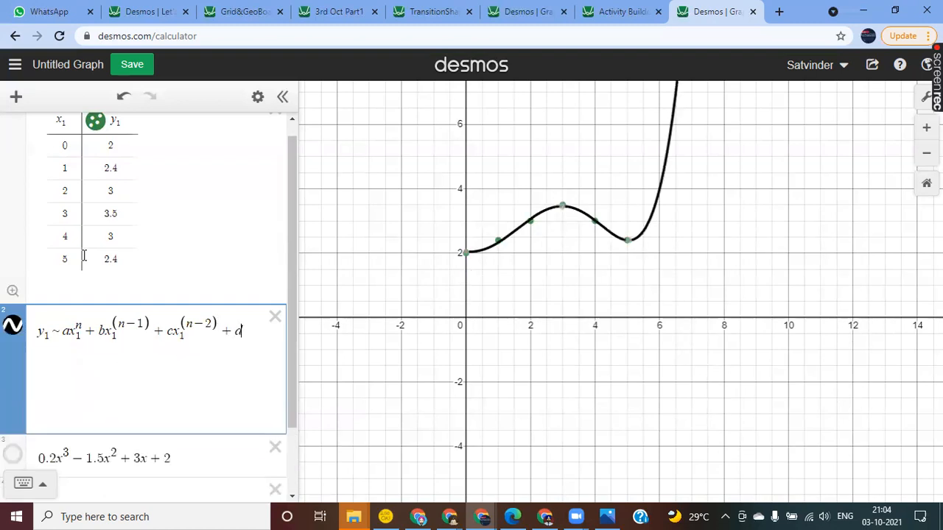
# Step: Define n = 1 as a slider on the empty expression line and move it to 1.5
pyautogui.scroll(-2, 84, 256)
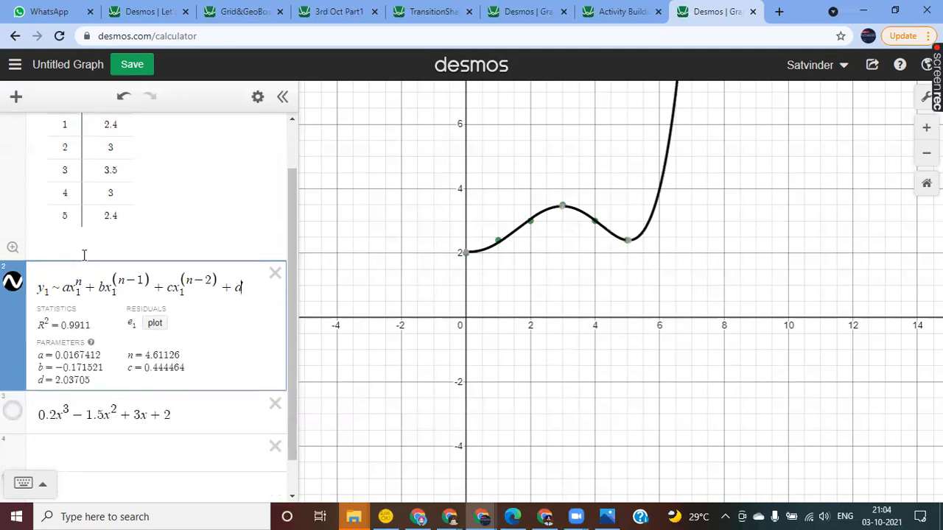
pyautogui.click(62, 405)
pyautogui.write('n=1')
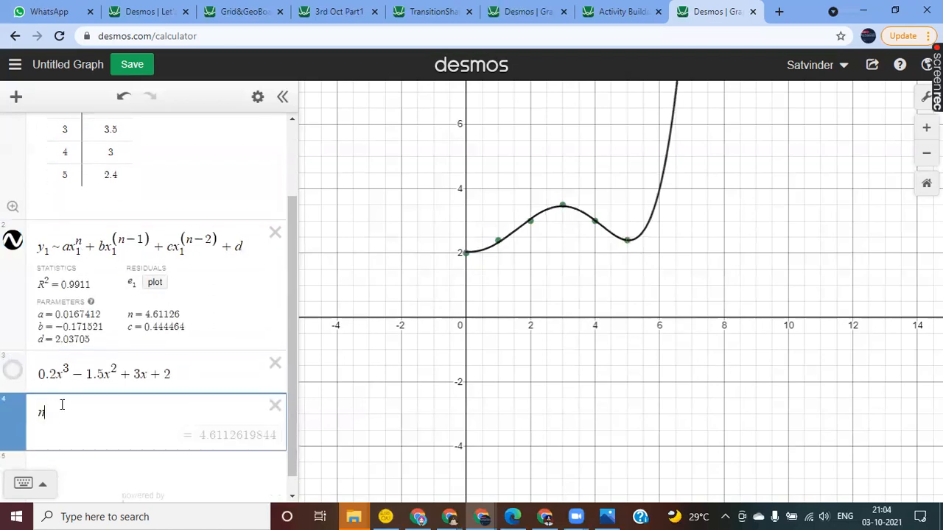
pyautogui.press('Return')
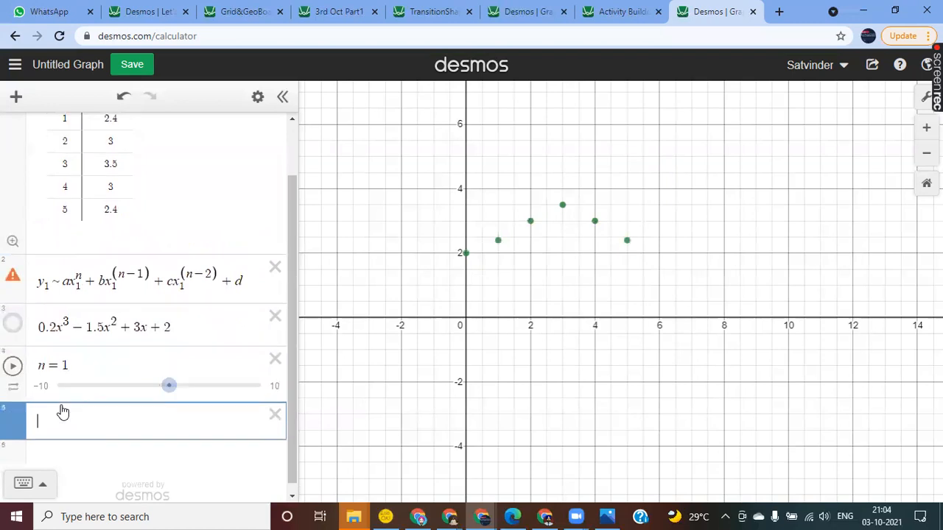
pyautogui.moveTo(170, 395)
pyautogui.mouseDown()
pyautogui.moveTo(147, 394)
pyautogui.moveTo(176, 396)
pyautogui.mouseUp()
pyautogui.scroll(2, 164, 318)
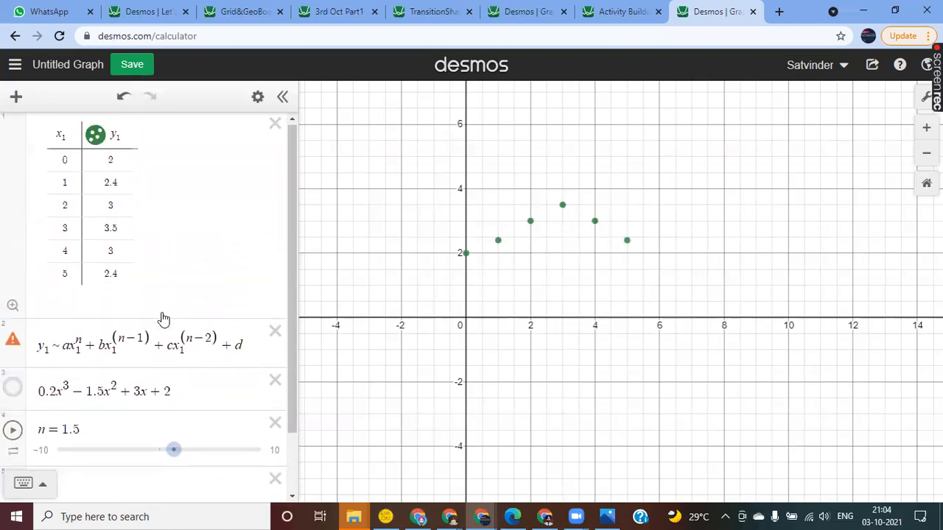
# Step: Replace n with p in all three exponents of the regression expression
pyautogui.scroll(-1, 164, 318)
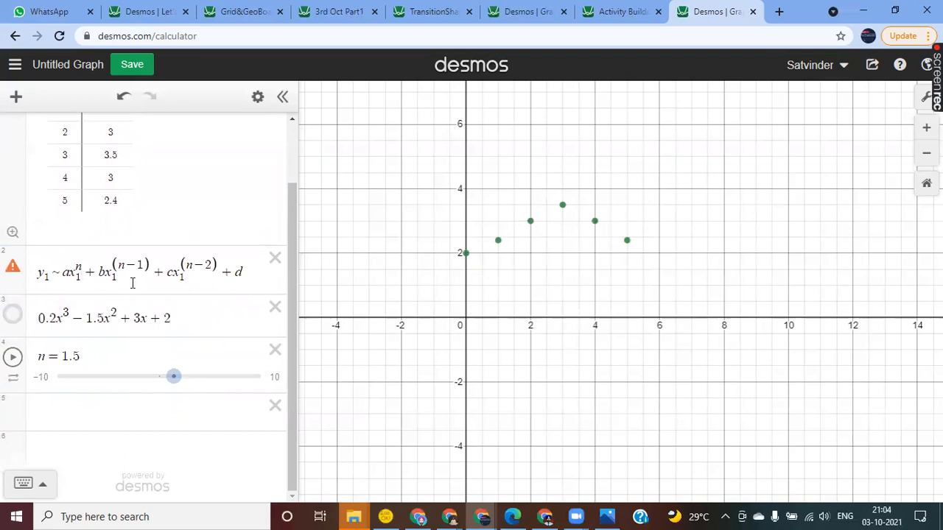
pyautogui.click(84, 269)
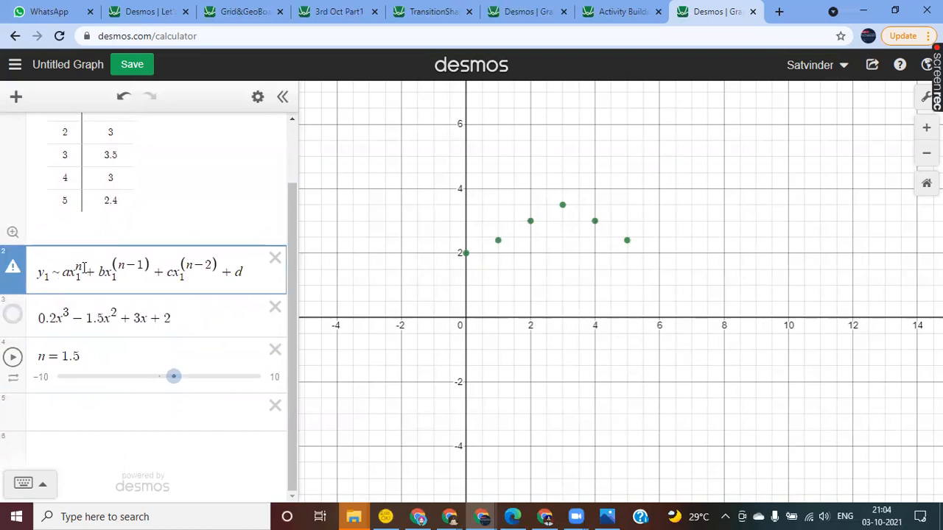
pyautogui.press('BackSpace')
pyautogui.write('p')
pyautogui.click(127, 267)
pyautogui.press('BackSpace')
pyautogui.write('p')
pyautogui.click(189, 266)
pyautogui.press('BackSpace')
pyautogui.write('p')
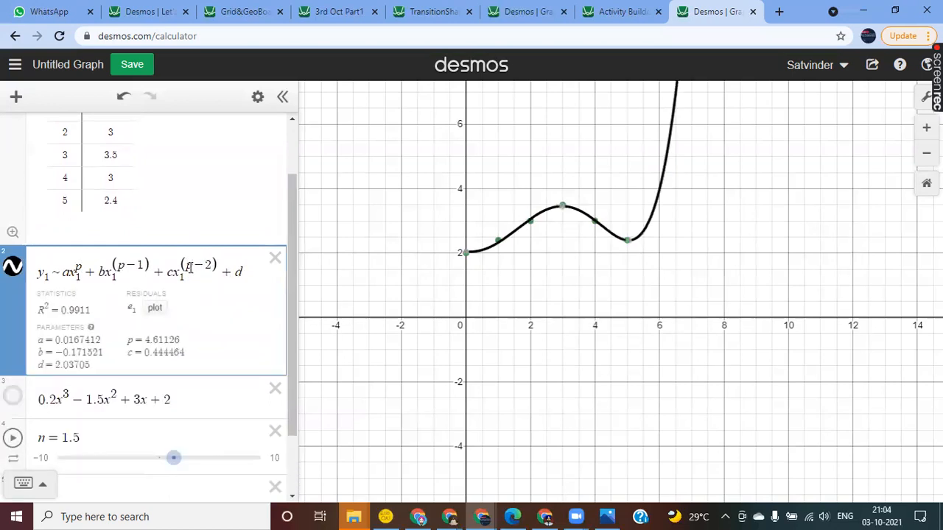
# Step: Rename the slider variable n to p
pyautogui.click(51, 440)
pyautogui.press('BackSpace')
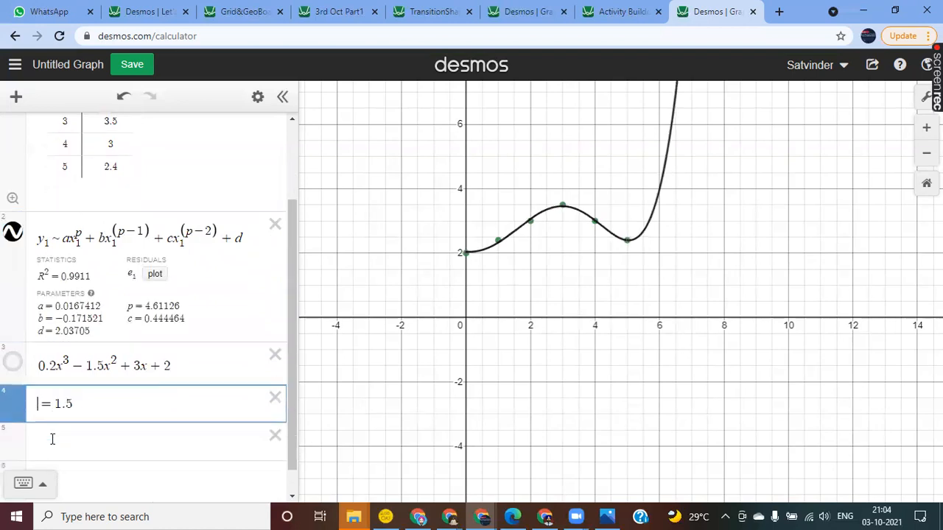
pyautogui.write('p')
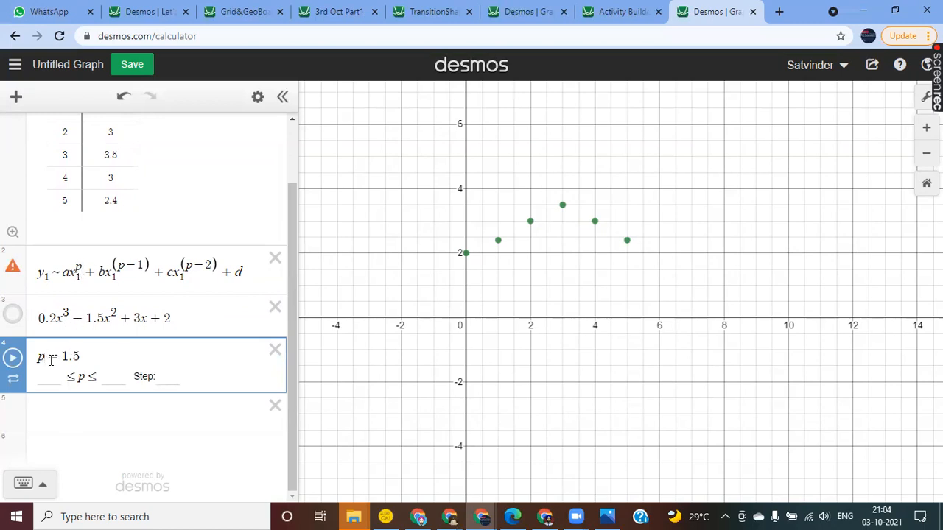
# Step: Cut the regression back to its a and b terms and set both exponents to 2
pyautogui.click(219, 264)
pyautogui.press('BackSpace')
pyautogui.press('BackSpace')
pyautogui.press('BackSpace')
pyautogui.press('BackSpace')
pyautogui.press('BackSpace')
pyautogui.press('BackSpace')
pyautogui.press('BackSpace')
pyautogui.press('BackSpace')
pyautogui.press('BackSpace')
pyautogui.press('BackSpace')
pyautogui.press('BackSpace')
pyautogui.press('BackSpace')
pyautogui.press('BackSpace')
pyautogui.press('BackSpace')
pyautogui.press('BackSpace')
pyautogui.press('BackSpace')
pyautogui.press('BackSpace')
pyautogui.press('BackSpace')
pyautogui.write('1^2')
pyautogui.press('Left')
pyautogui.press('Left')
pyautogui.press('Left')
pyautogui.press('Left')
pyautogui.press('Left')
pyautogui.press('Left')
pyautogui.press('Left')
pyautogui.press('BackSpace')
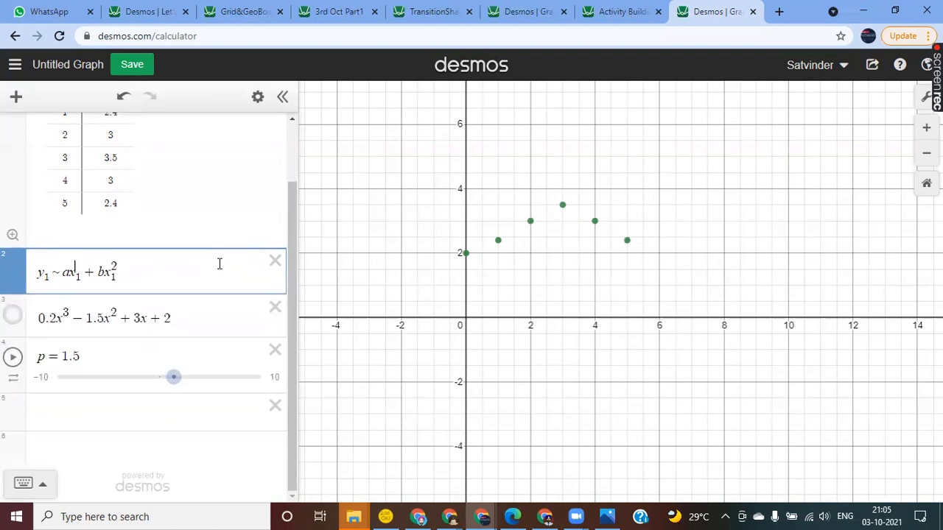
pyautogui.write('3')
pyautogui.press('BackSpace')
pyautogui.write('2')
pyautogui.press('Right')
pyautogui.press('Right')
pyautogui.press('Right')
pyautogui.press('Right')
pyautogui.press('Right')
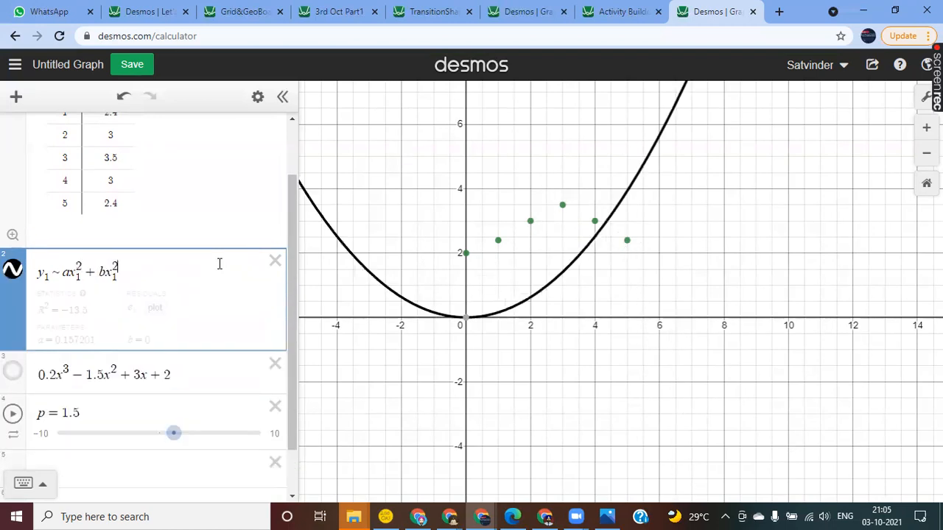
# Step: Remove the exponent from the b term and add a constant c, giving y₁ ~ ax₁² + bx₁ + c
pyautogui.press('BackSpace')
pyautogui.press('BackSpace')
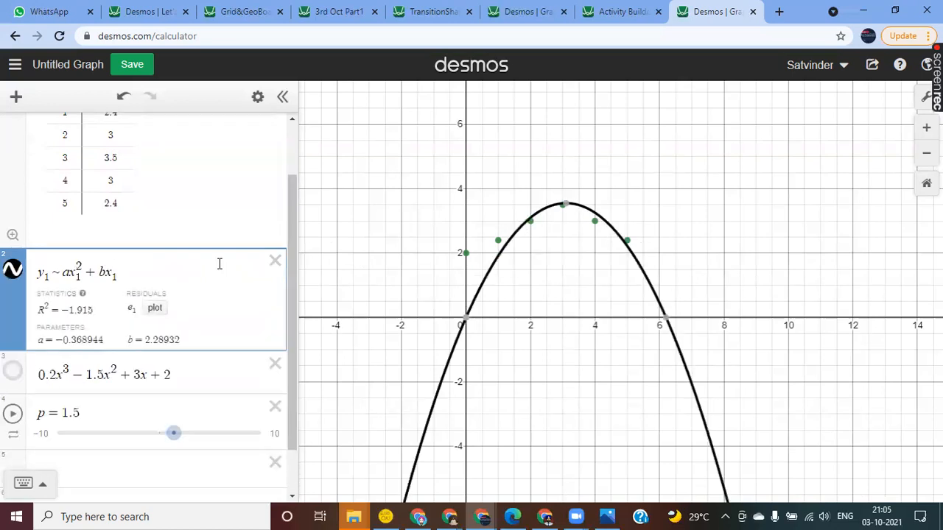
pyautogui.write('+cx1')
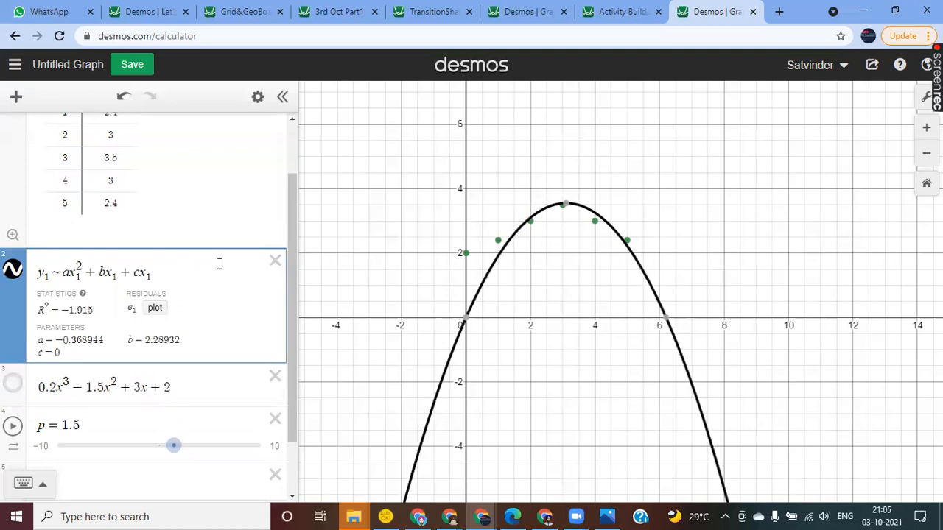
pyautogui.press('BackSpace')
pyautogui.press('BackSpace')
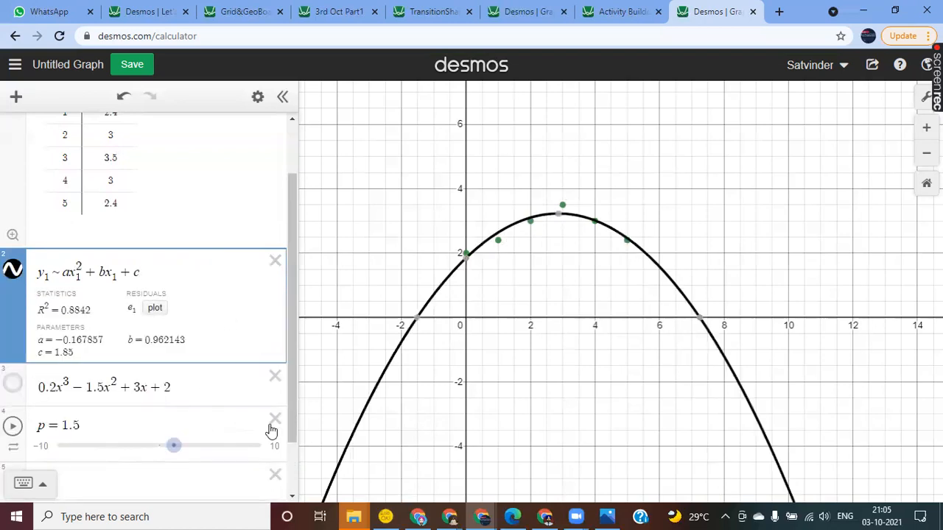
# Step: Delete the p slider and select the empty expression line below the cubic
pyautogui.click(273, 420)
pyautogui.click(104, 429)
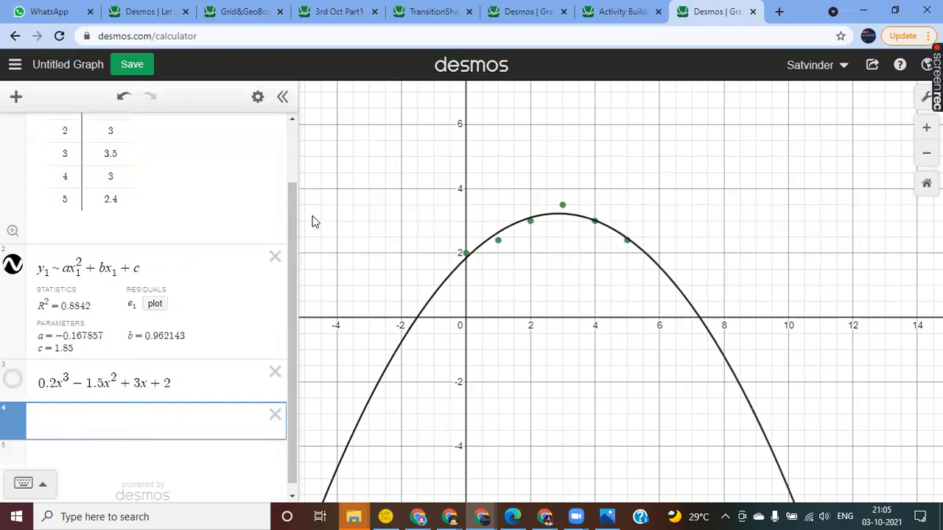
pyautogui.moveTo(290, 215)
pyautogui.mouseDown()
pyautogui.moveTo(291, 148)
pyautogui.moveTo(293, 211)
pyautogui.mouseUp()
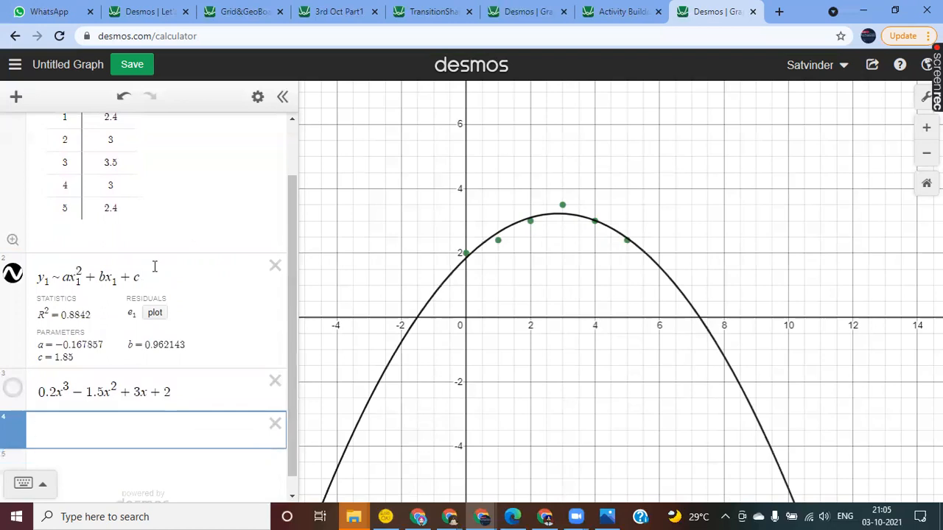
pyautogui.moveTo(291, 235); pyautogui.dragTo(294, 273)
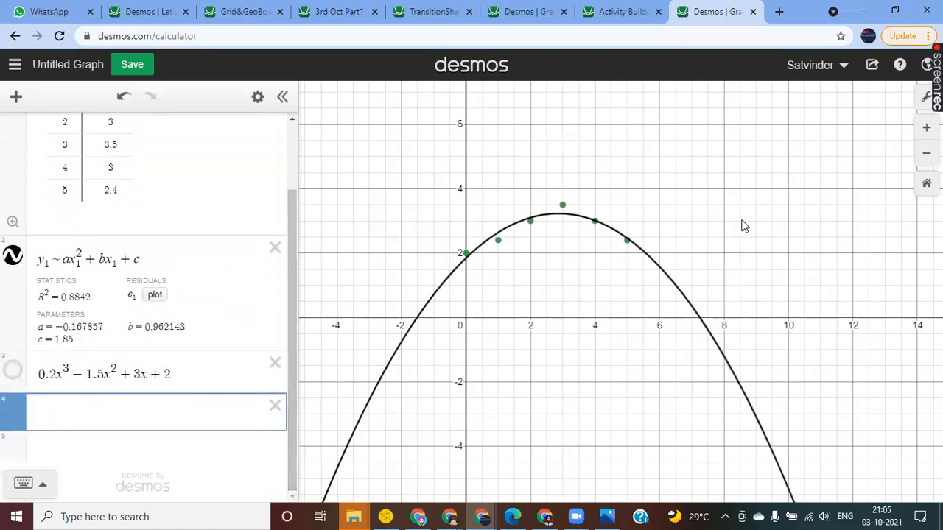